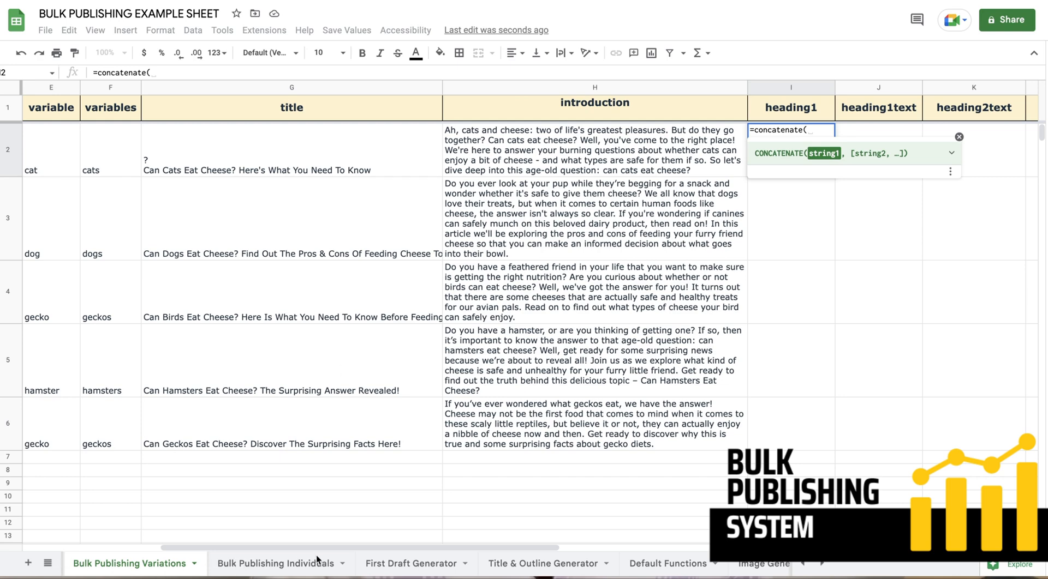
left_click(398, 565)
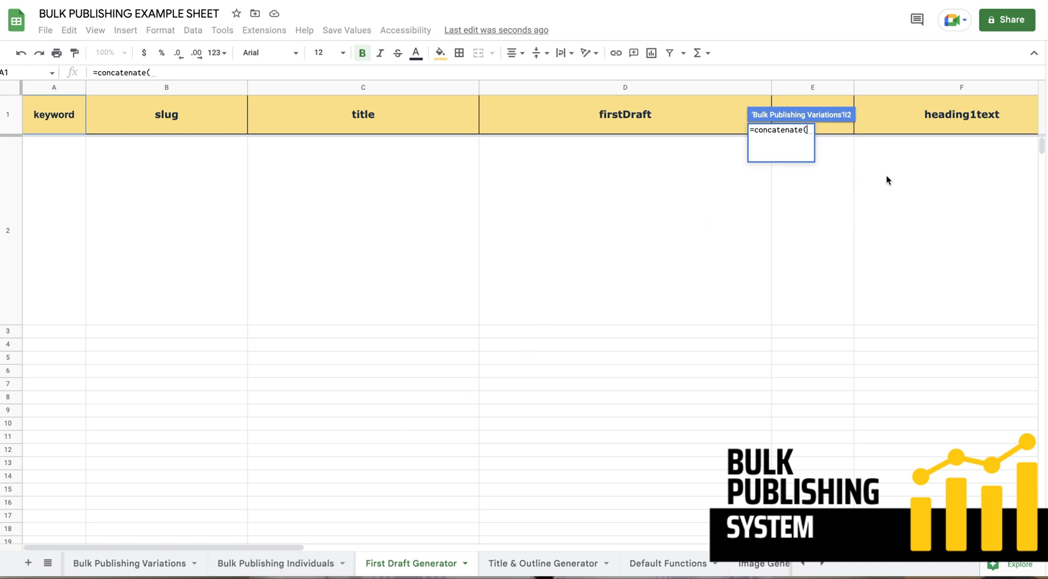
left_click(889, 211)
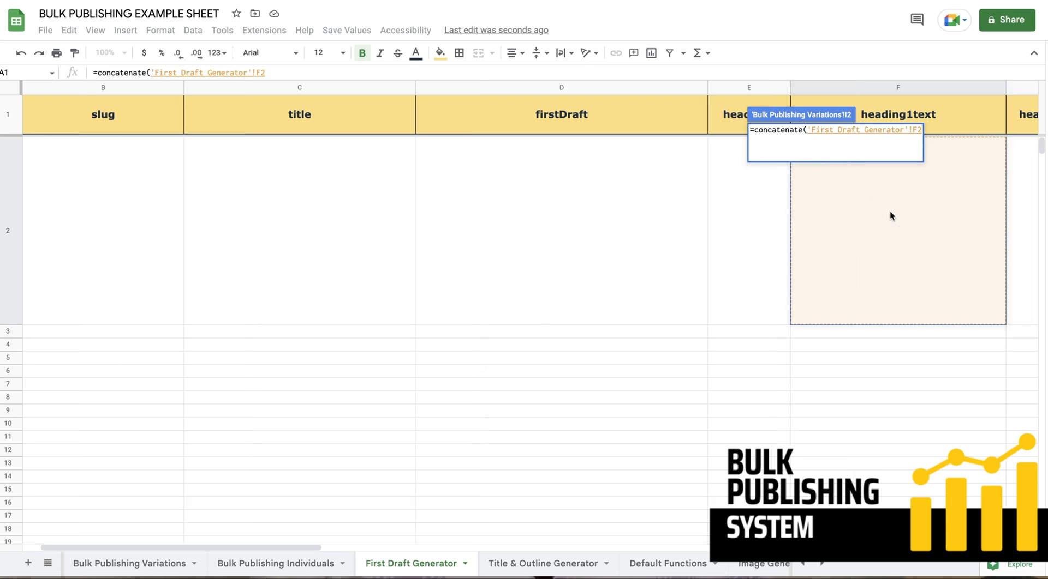
key("Escape")
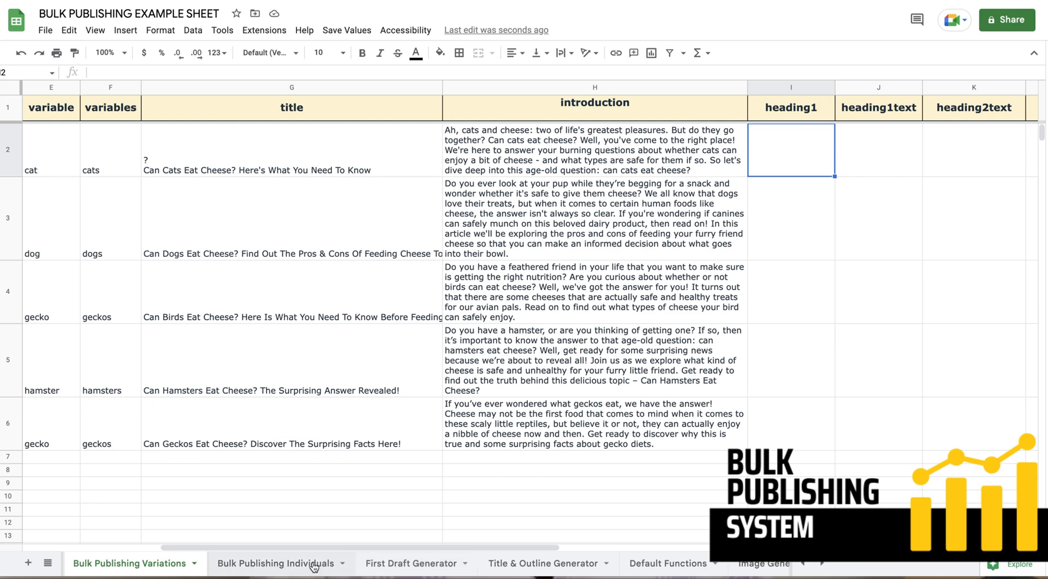
Step: Examine the heading1 and heading1text cells in row 2 of the First Draft Generator sheet
left_click(393, 565)
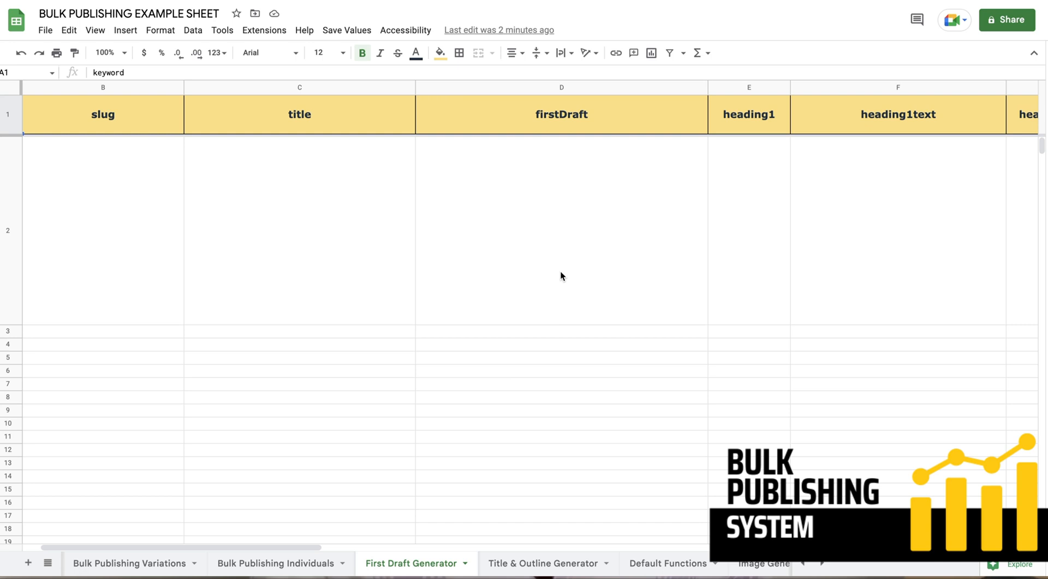
left_click(748, 213)
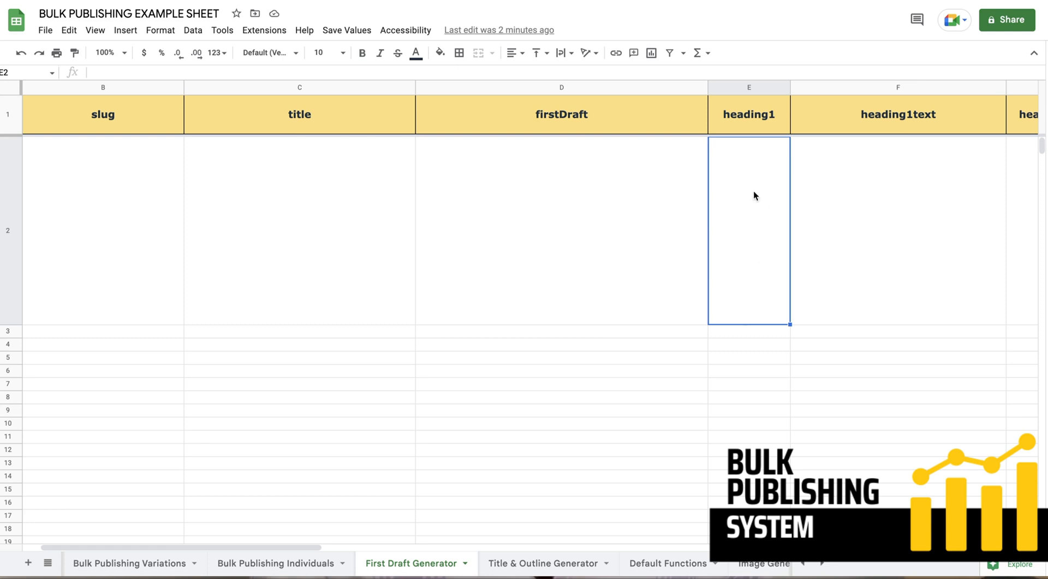
left_click(839, 187)
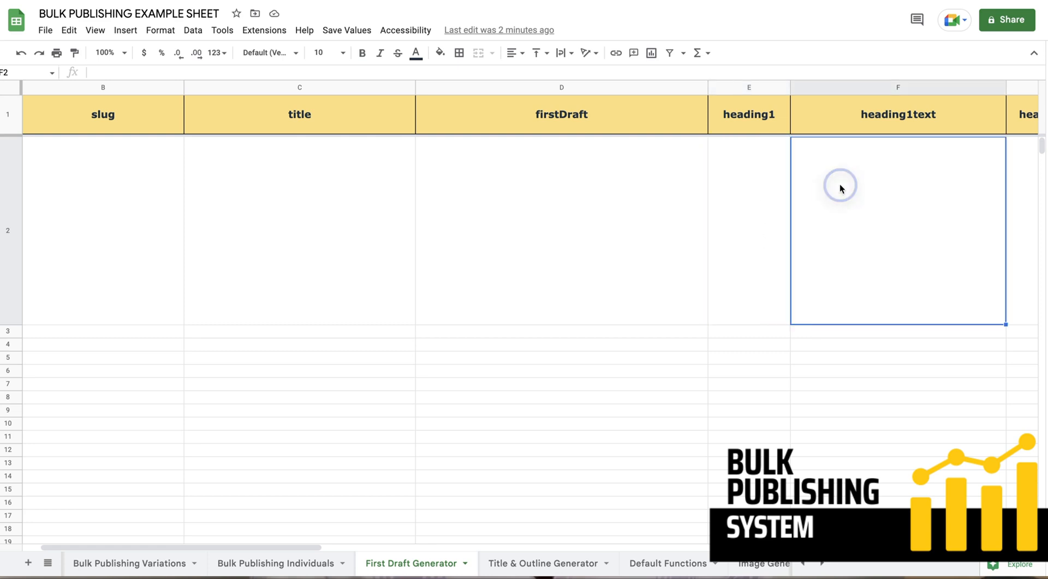
left_click(754, 179)
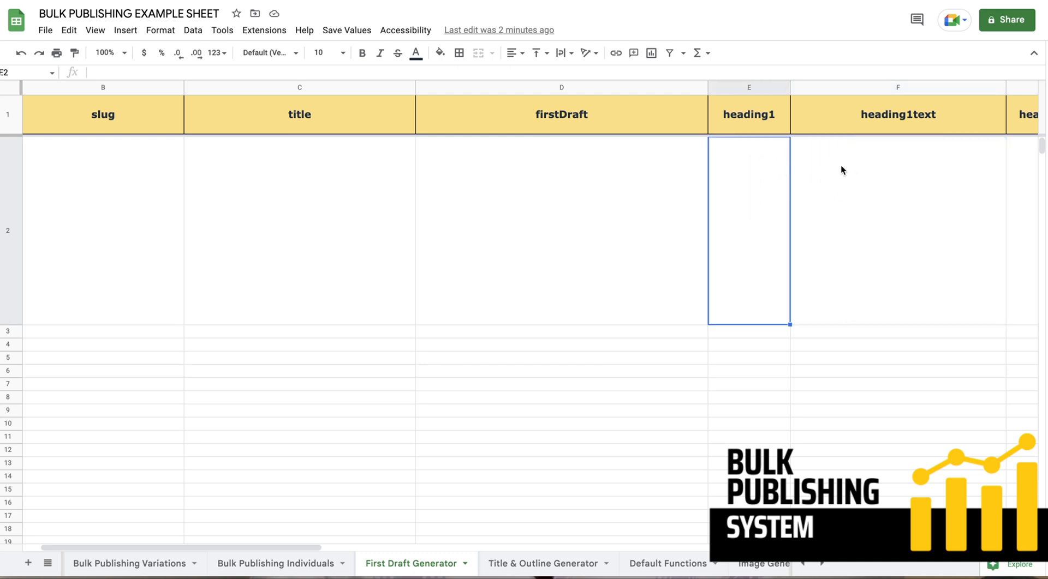
left_click(843, 293)
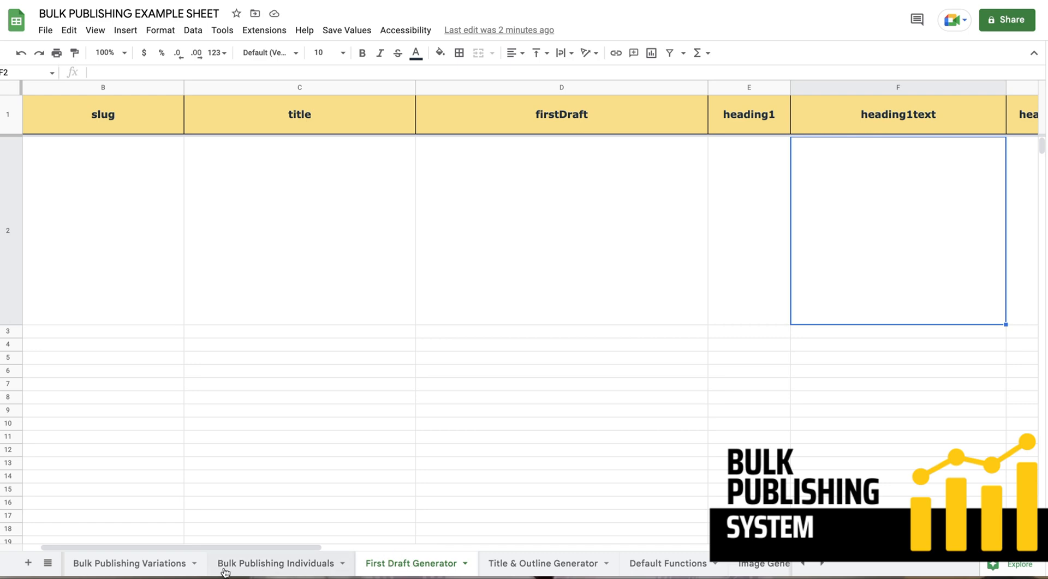
Step: Review the title, variable, variables and keyword columns on the Bulk Publishing Variations sheet
left_click(159, 567)
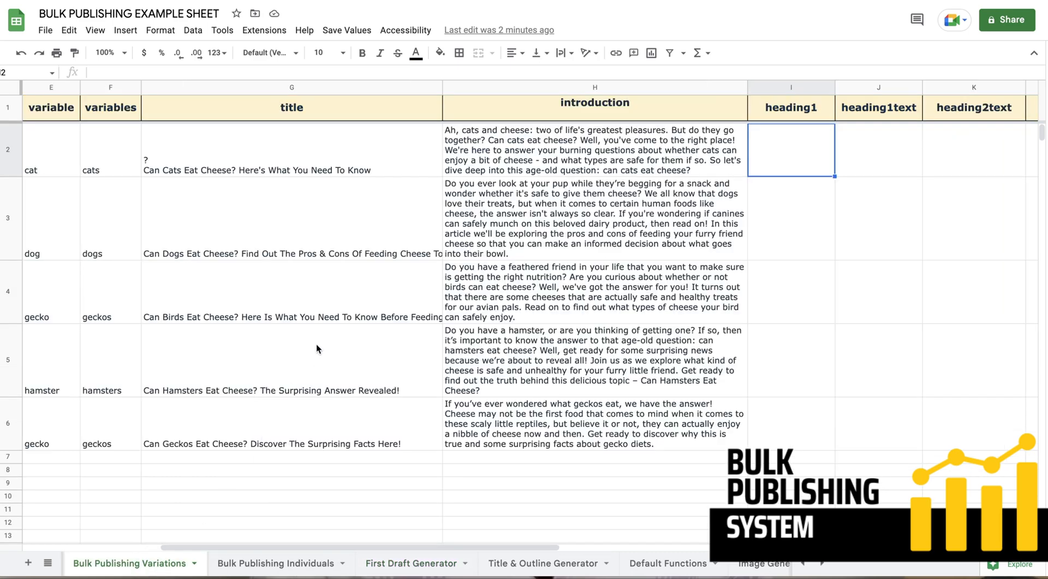
left_click(317, 349)
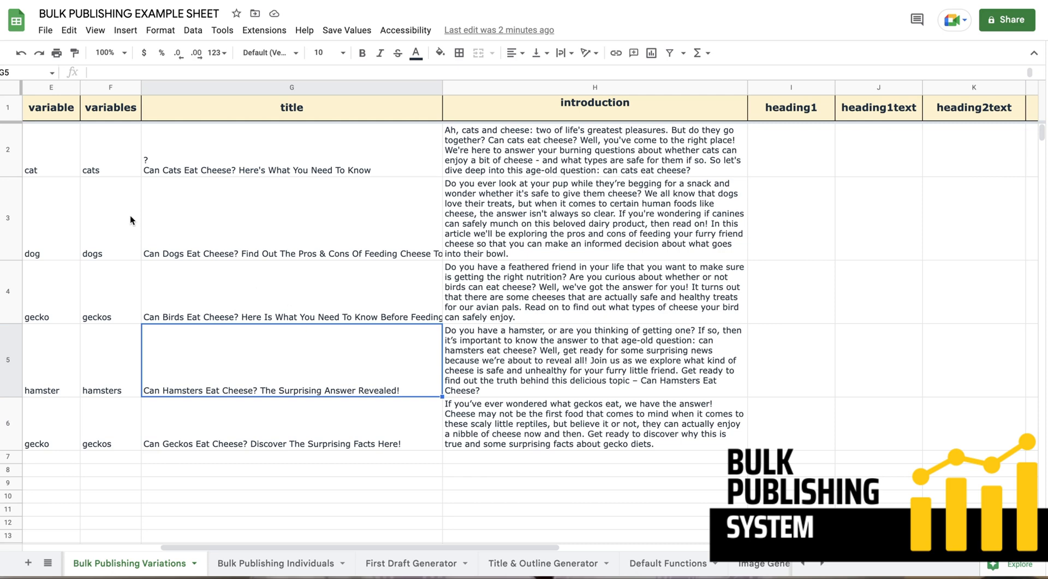
left_click(116, 166)
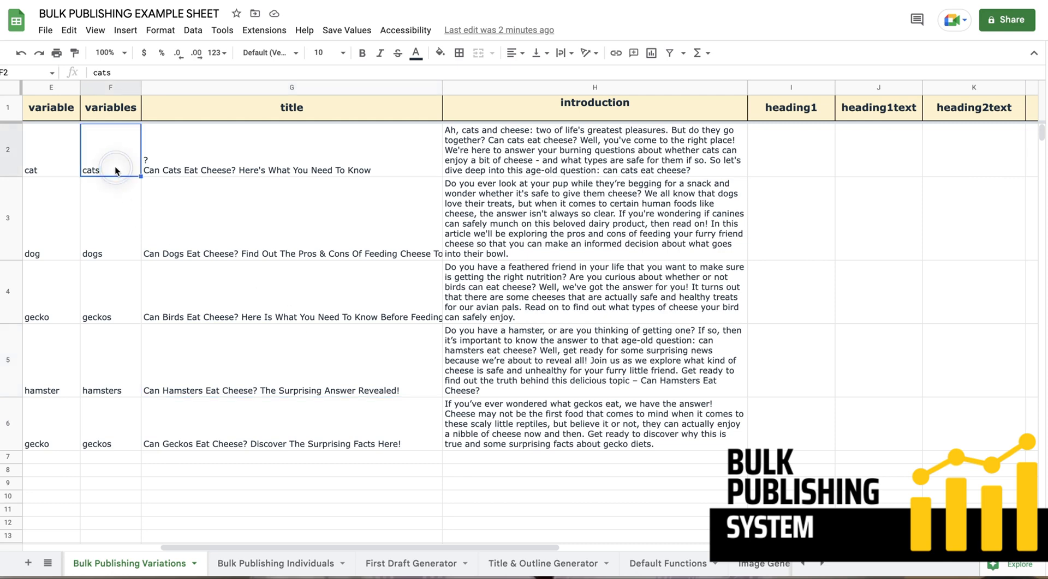
left_click(55, 165)
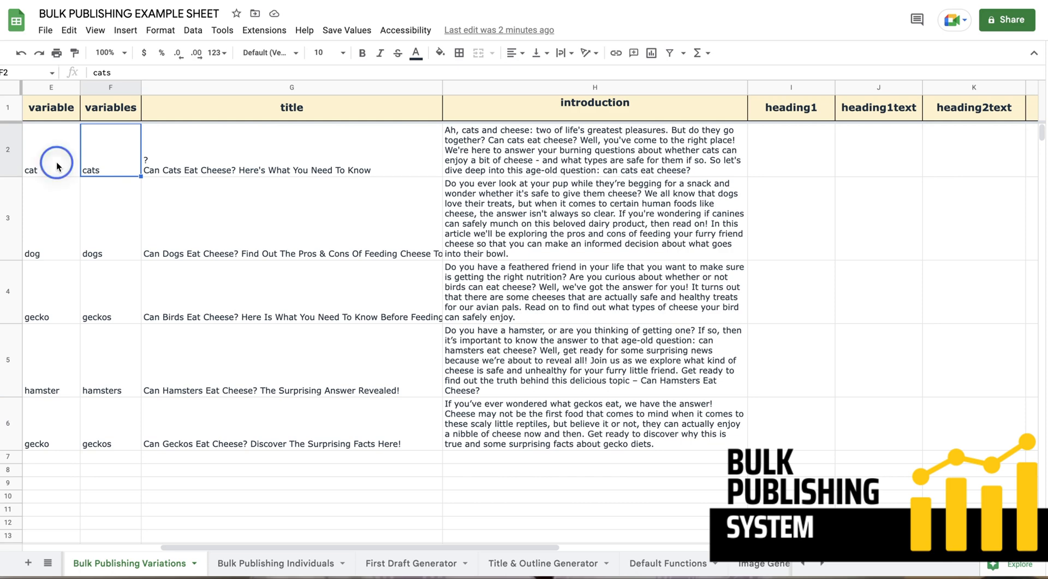
left_click(63, 213)
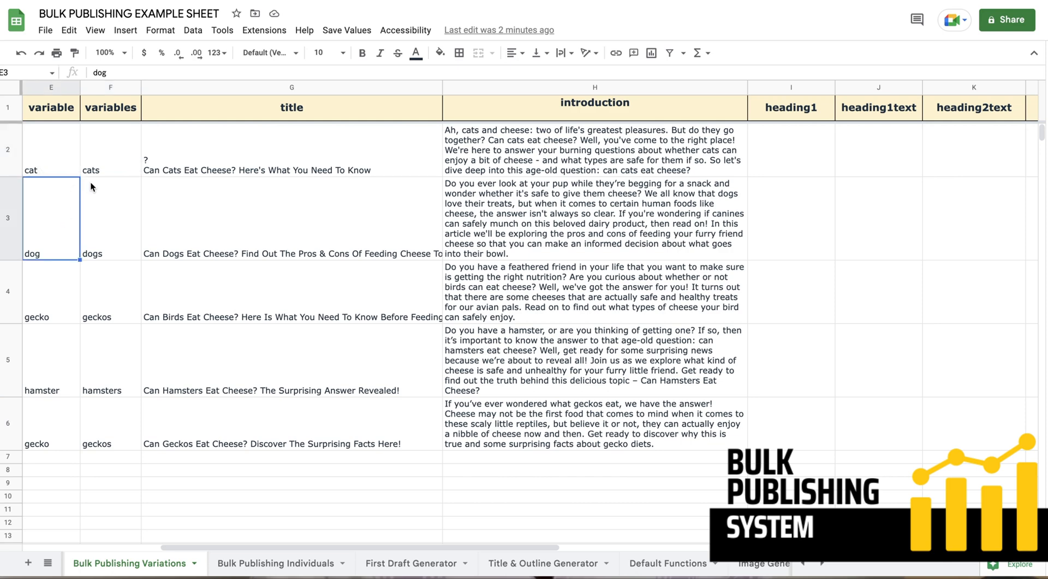
scroll(102, 205, "left", 5)
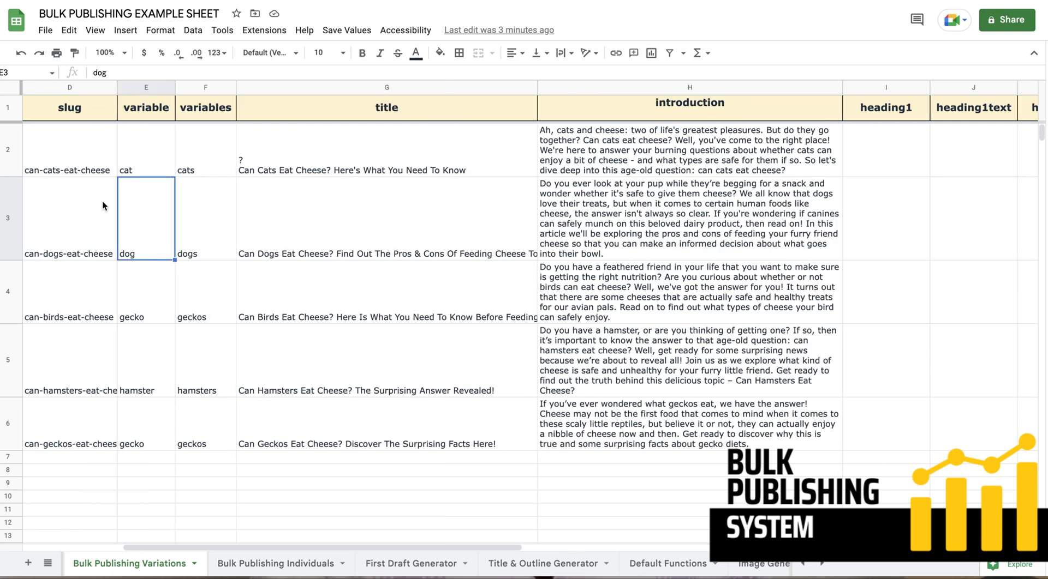
scroll(103, 206, "left", 3)
scroll(103, 205, "down", 1)
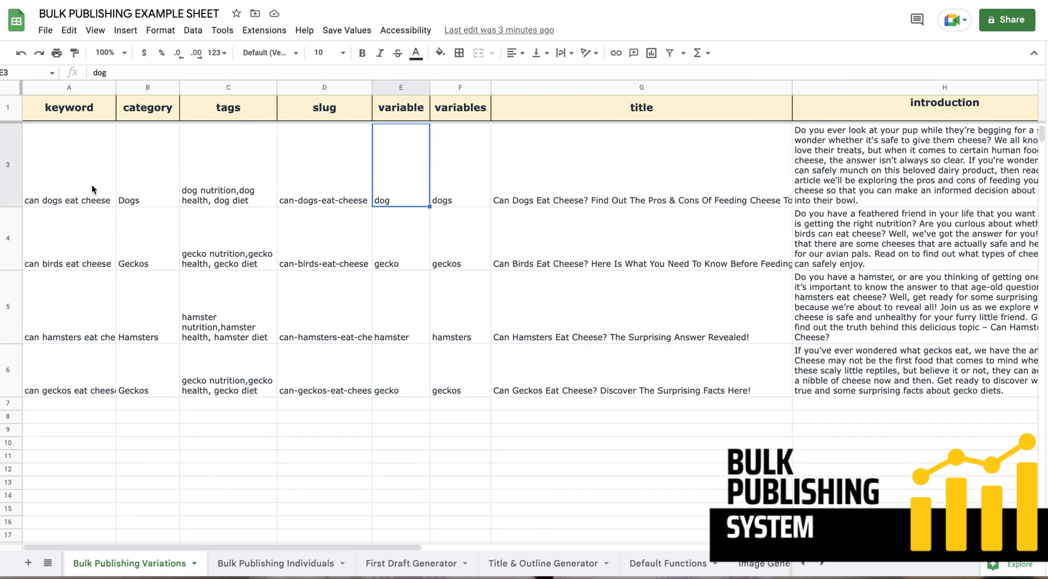
left_click(92, 185)
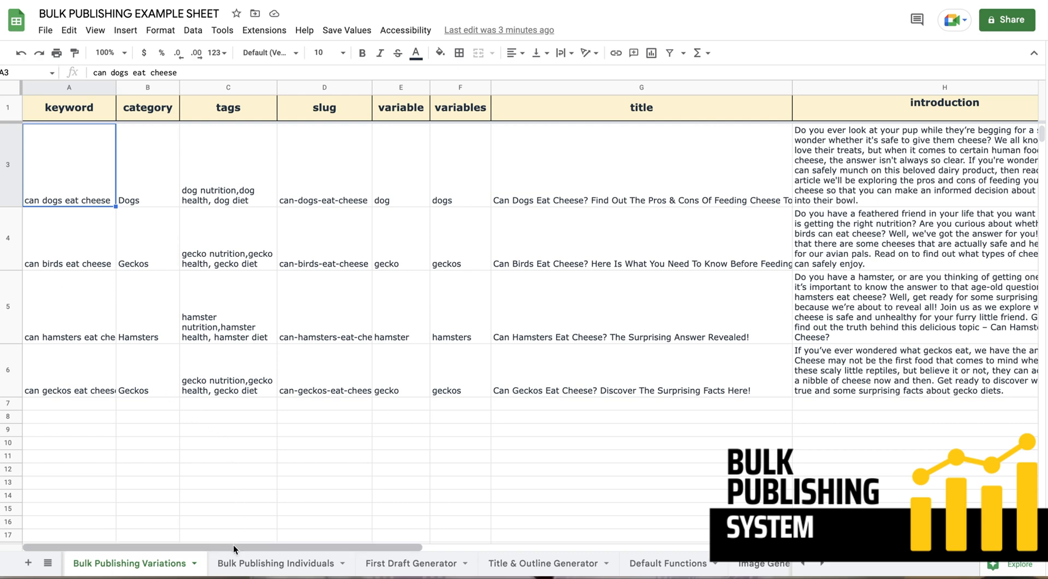
Step: Check the Bulk Publishing Individuals sheet's columns against the title and keyword of row 3 on the Bulk Publishing Variations sheet
left_click(238, 563)
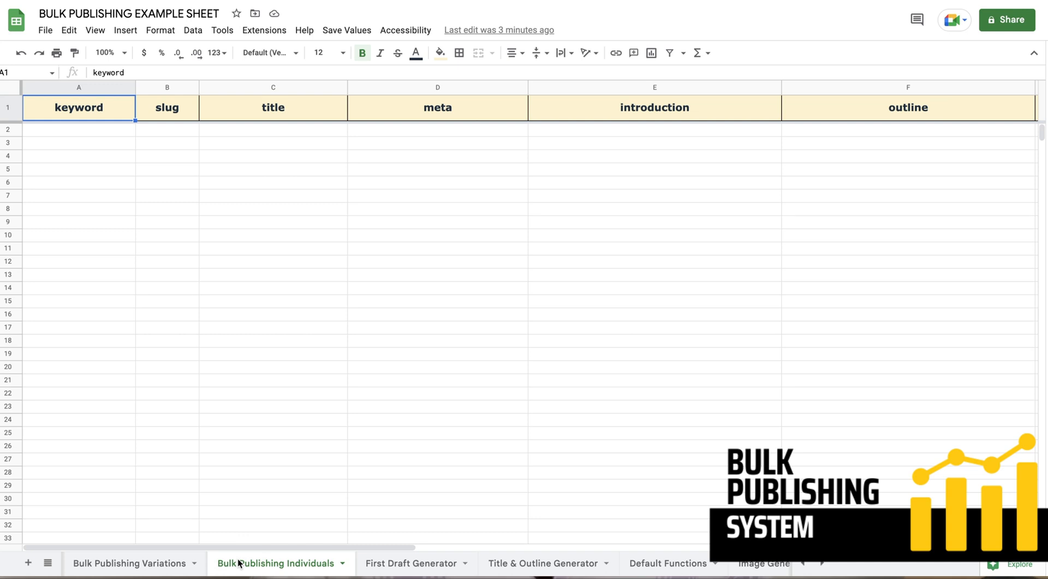
left_click(170, 567)
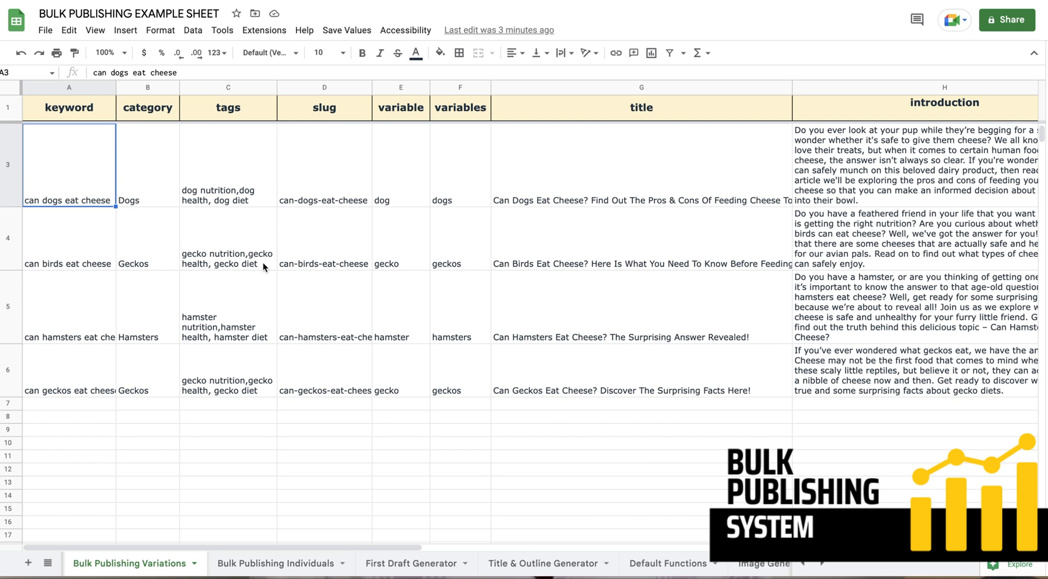
left_click(633, 187)
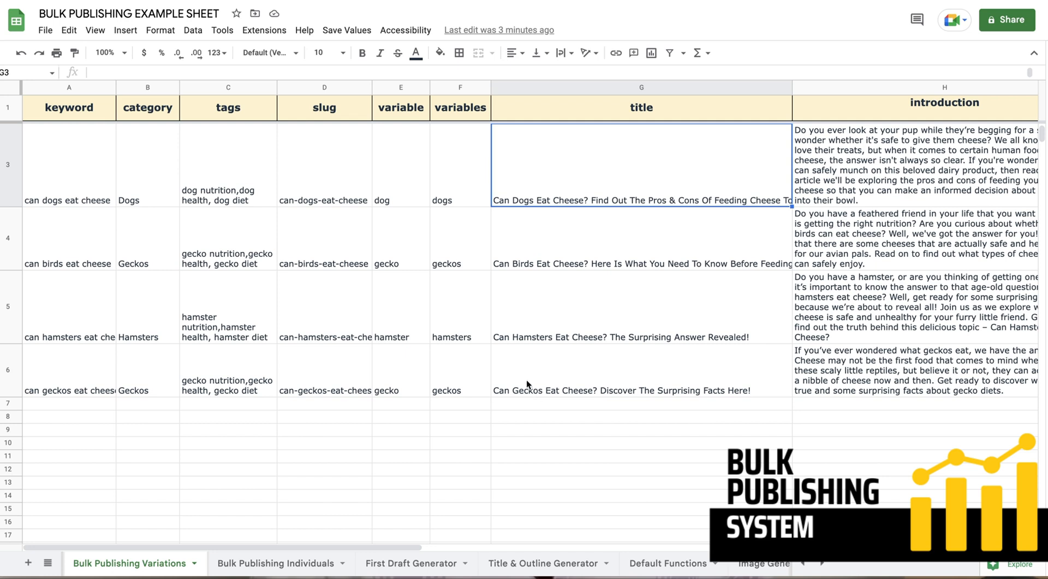
left_click(96, 180)
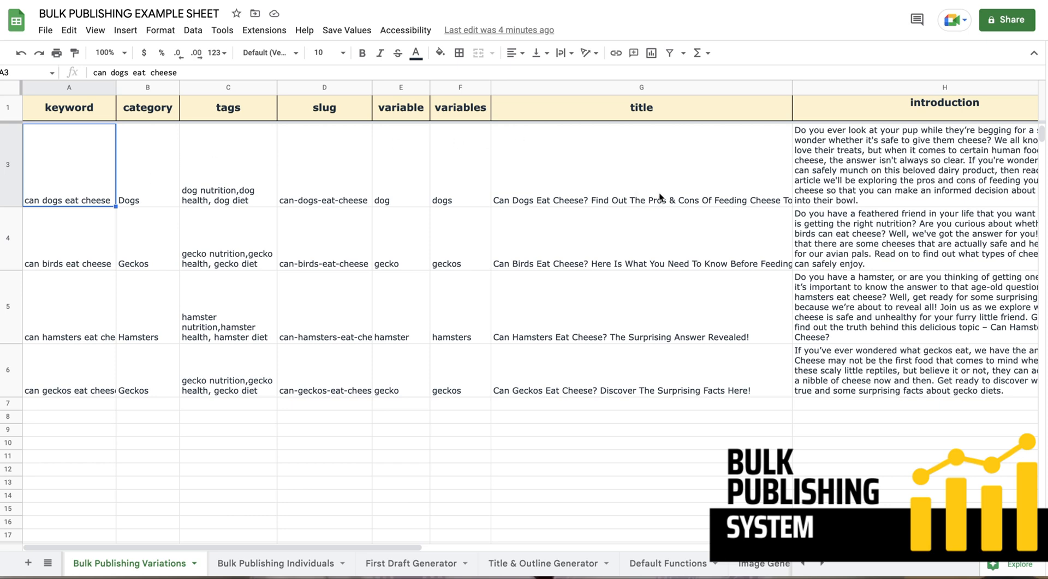
Step: Examine how the dog row's variable and variables cells relate to its title and introduction, comparing the titles of the other rows
scroll(659, 195, "right", 2)
left_click(561, 169)
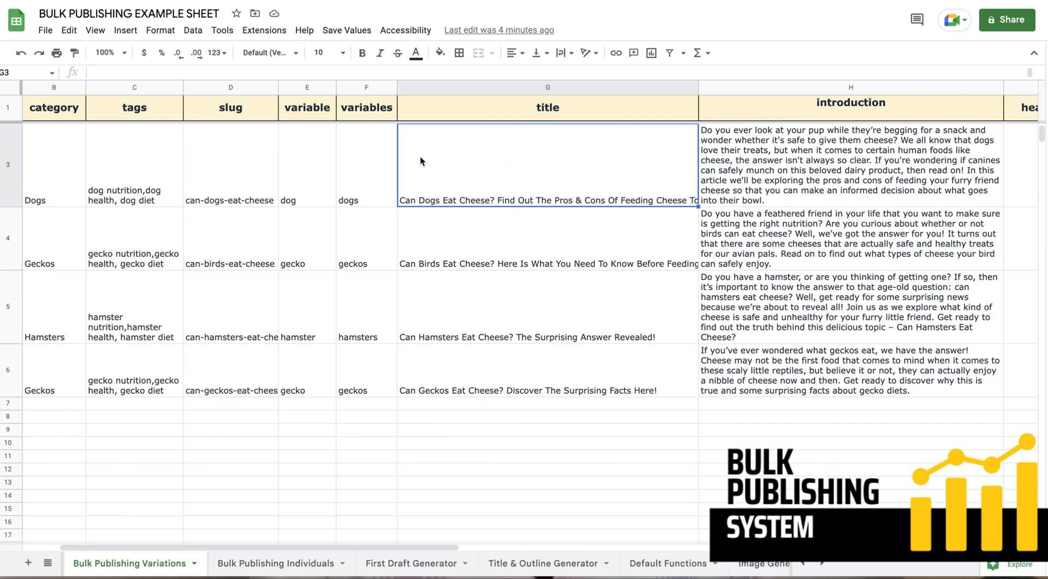
left_click(304, 159)
left_click(350, 170)
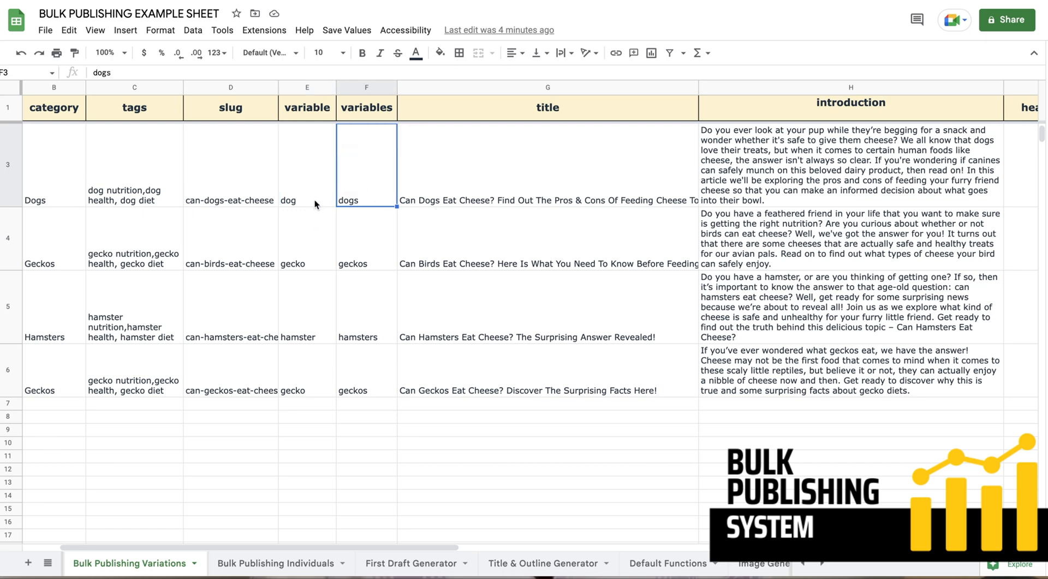
scroll(513, 176, "right", 5)
scroll(513, 176, "right", 2)
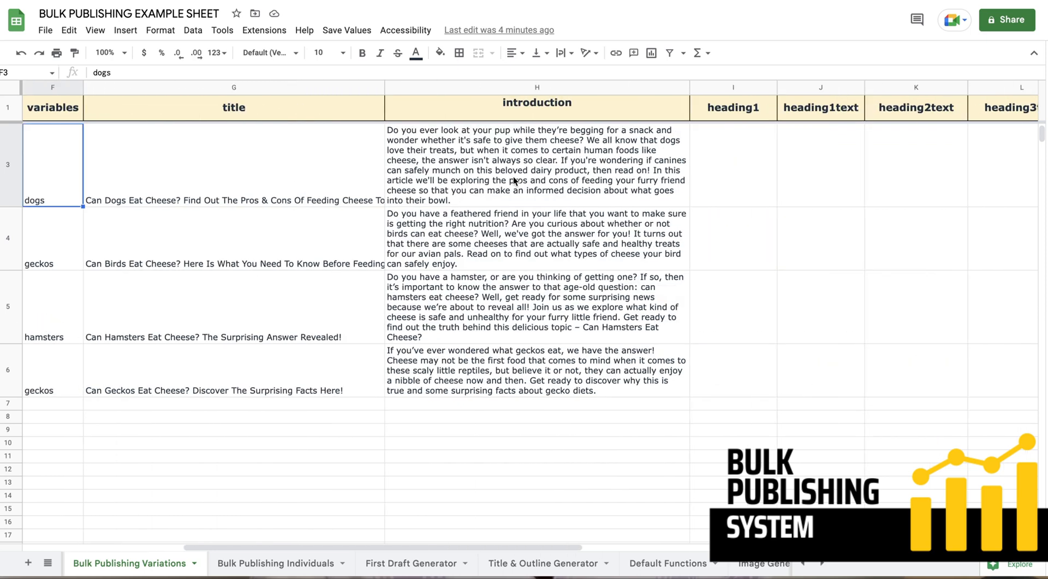
left_click(513, 181)
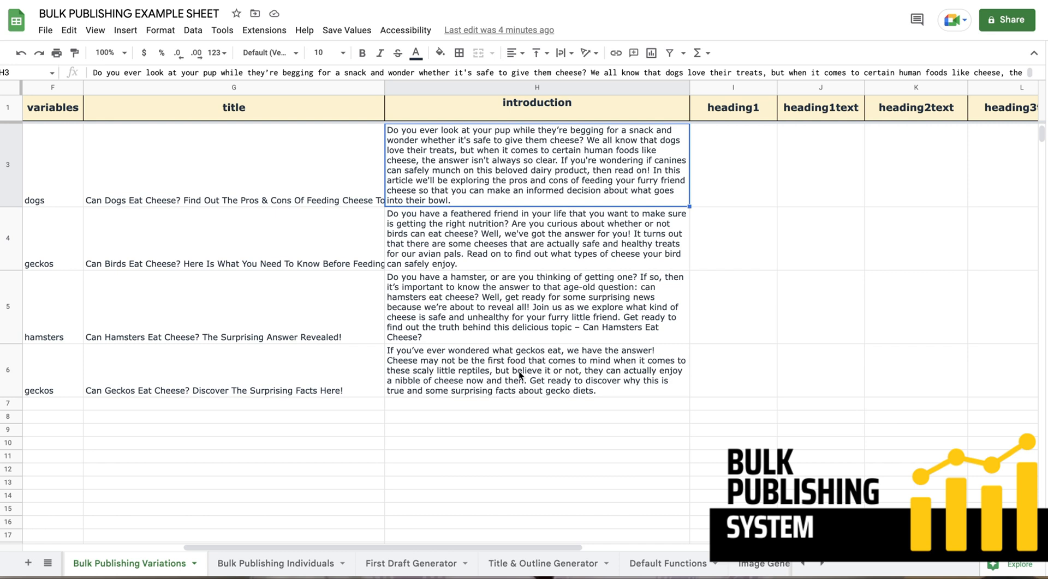
left_click(310, 187)
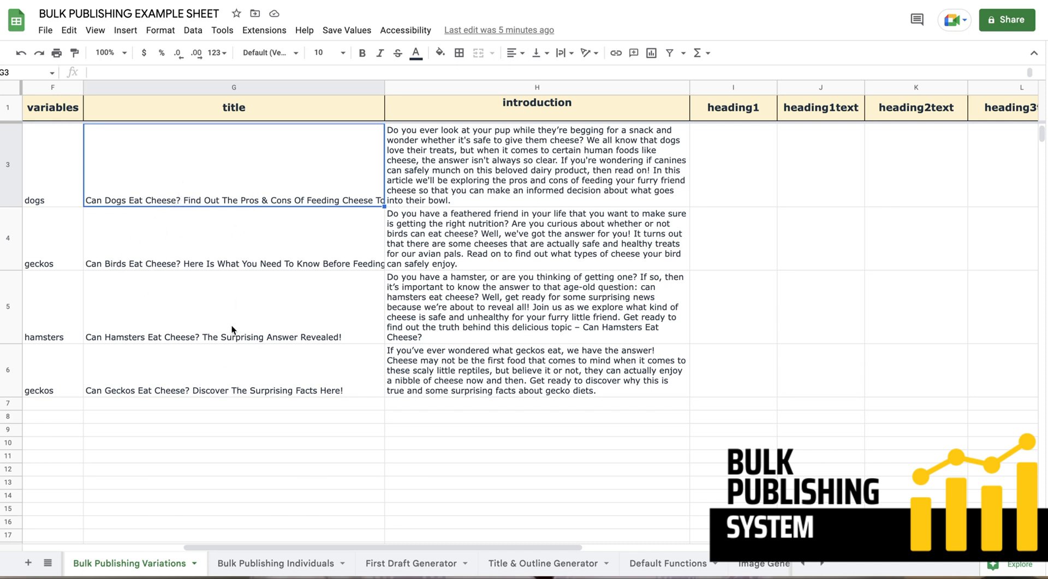
left_click_drag(232, 372, 256, 186)
left_click(477, 195)
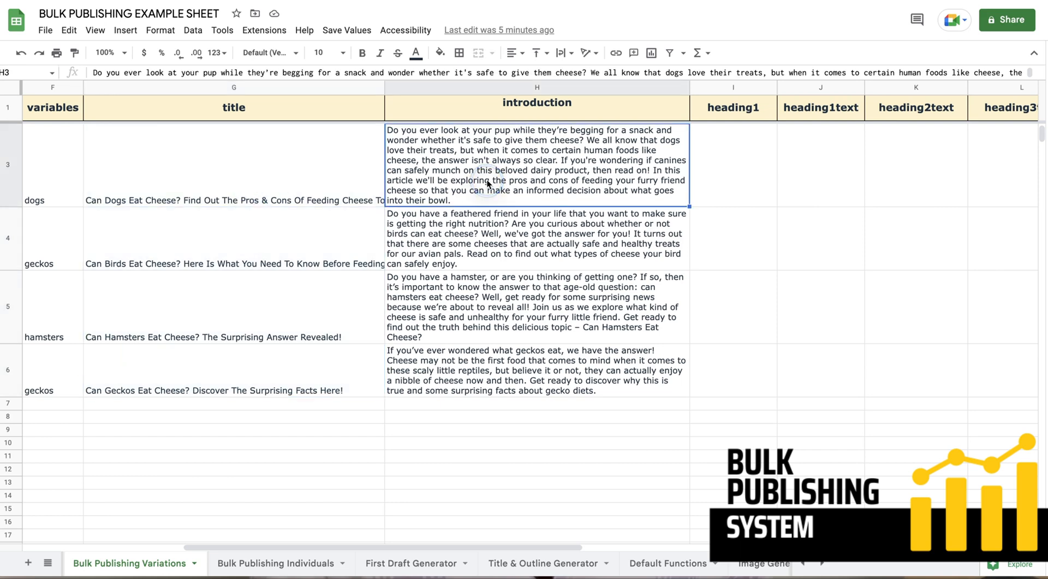
left_click(282, 201)
Step: Start a CONCATENATE formula in the heading1 cell of row 2, I2, on the Bulk Publishing Variations sheet
scroll(455, 307, "right", 3)
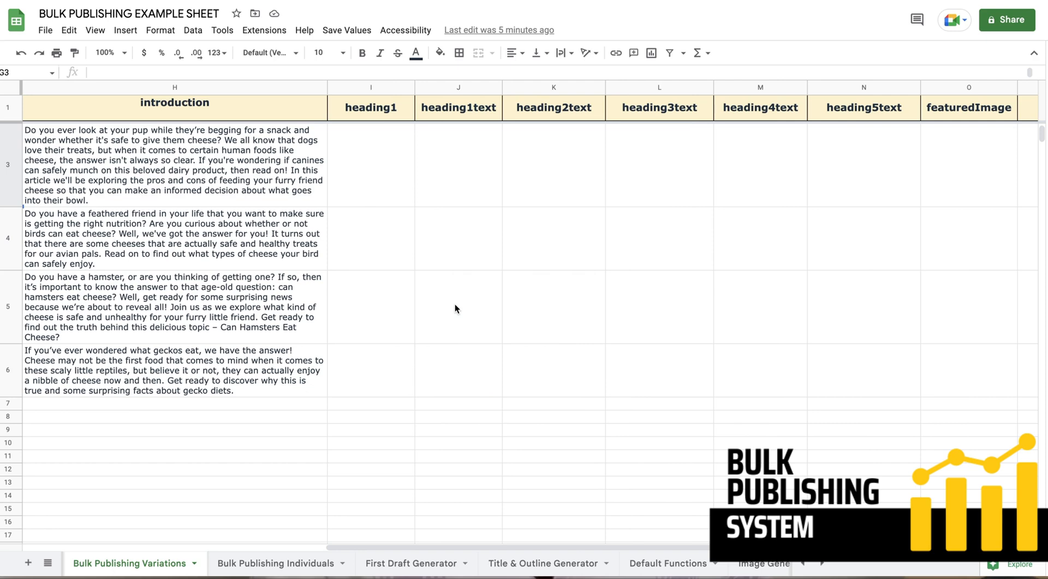
scroll(391, 202, "up", 1)
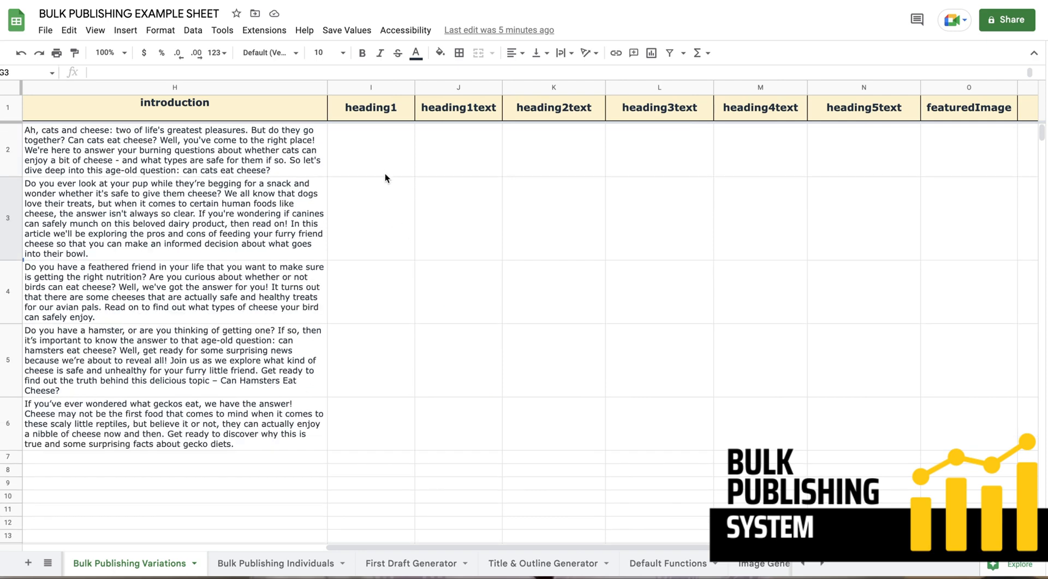
left_click(376, 159)
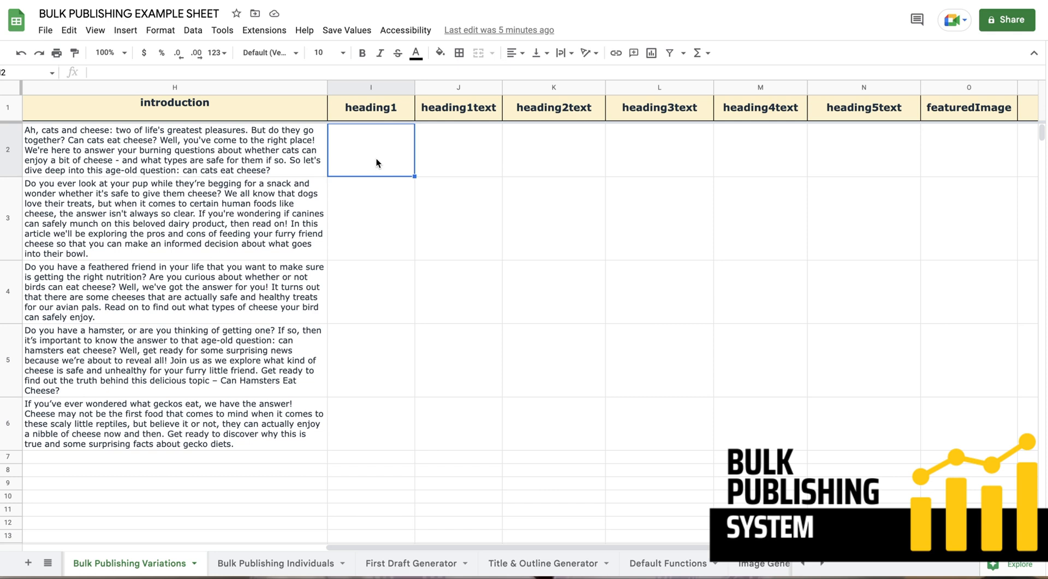
double_click(376, 162)
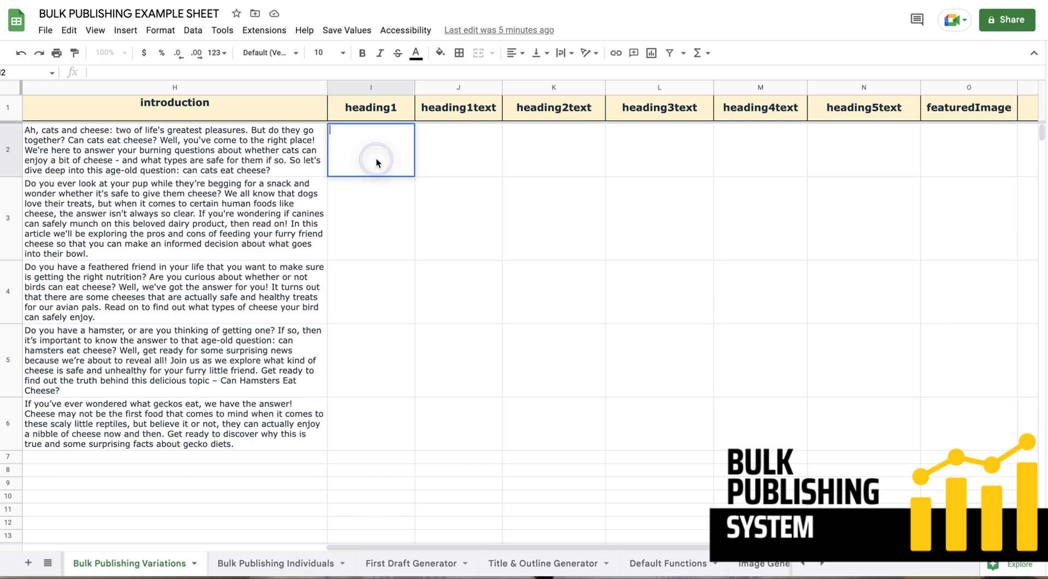
type("=")
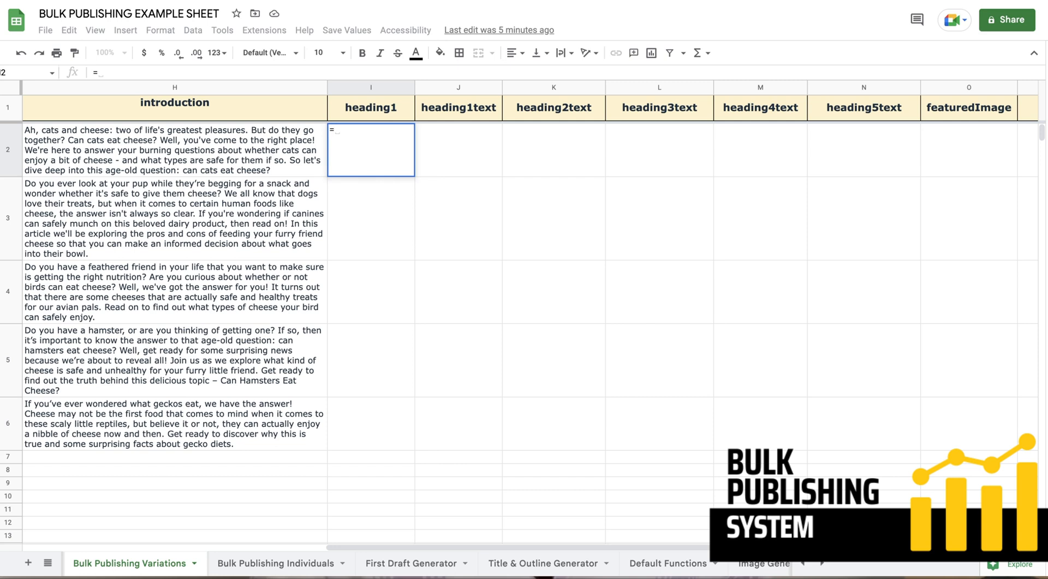
type("Concate")
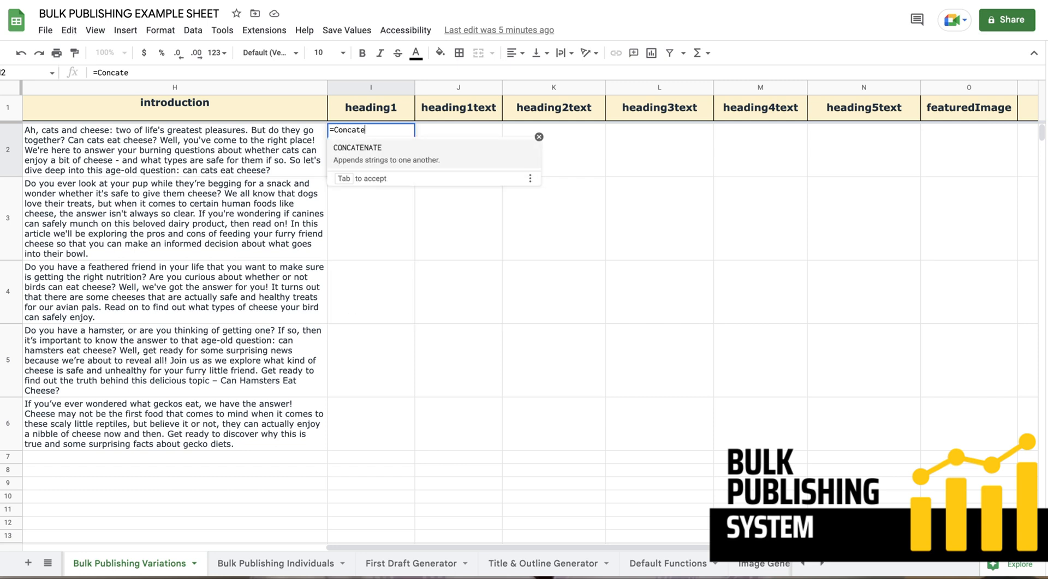
type("nate(")
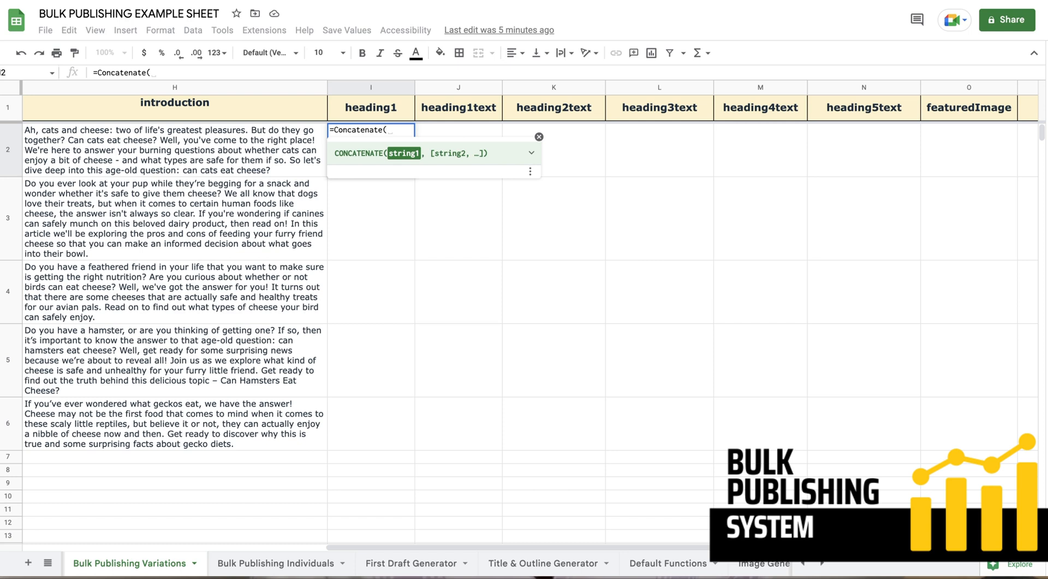
Step: Enter "Nutritional Benefits Of Cheese For ", with a trailing space, as the first string of the CONCATENATE formula
type("\"Nutritio")
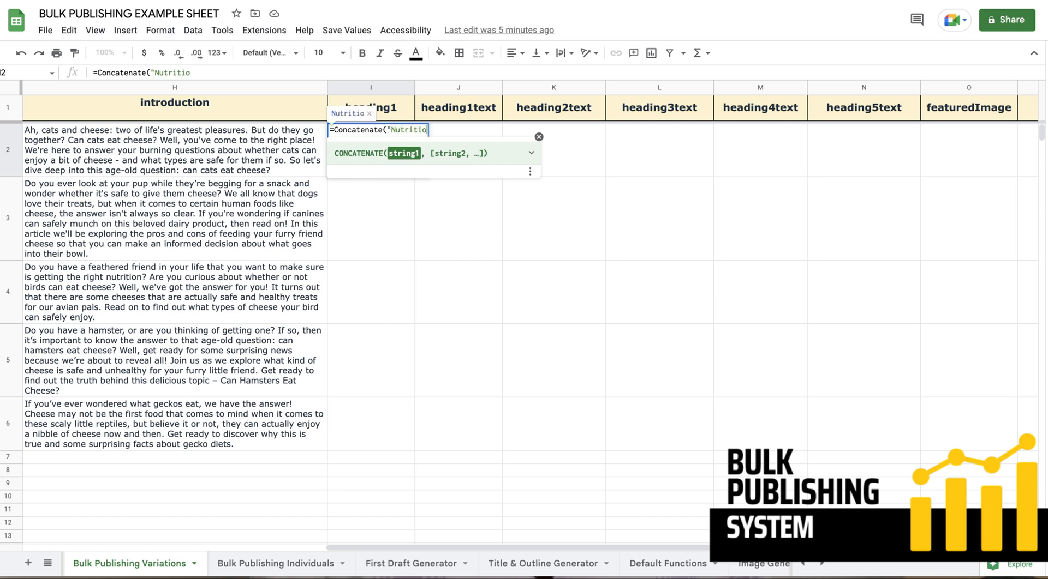
type("nal Bene")
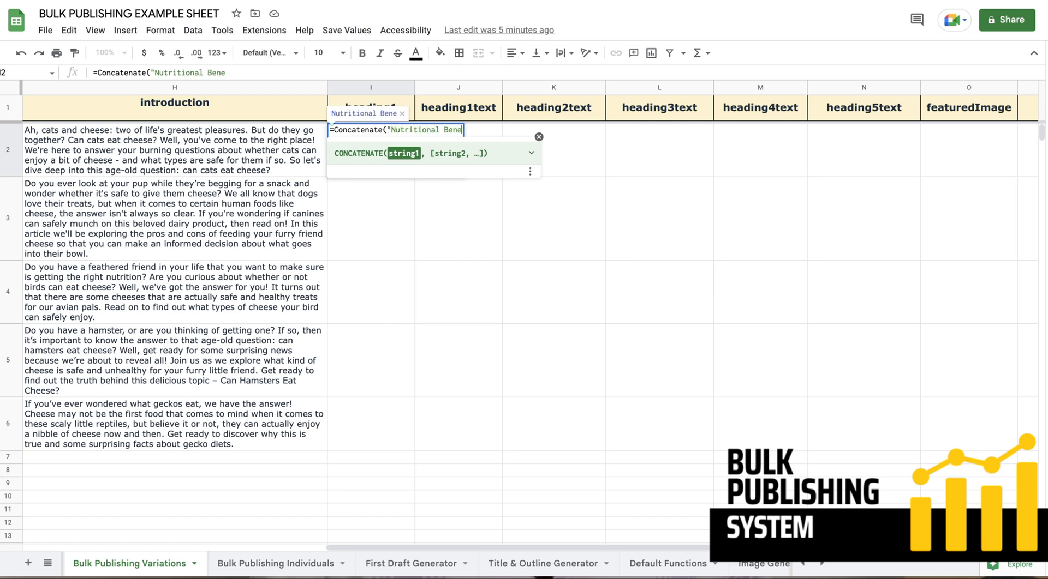
type("fi")
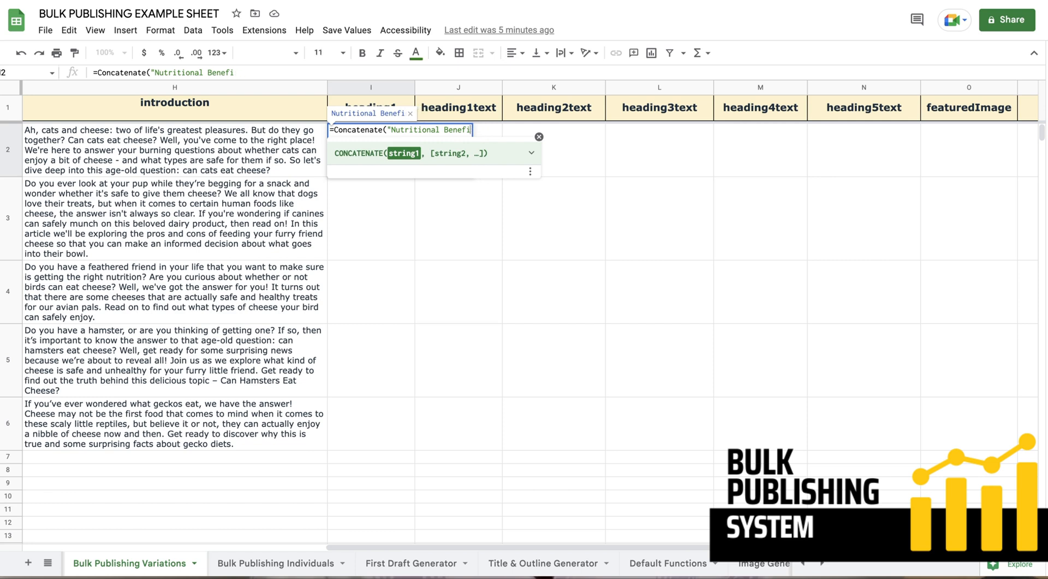
type("ts Of")
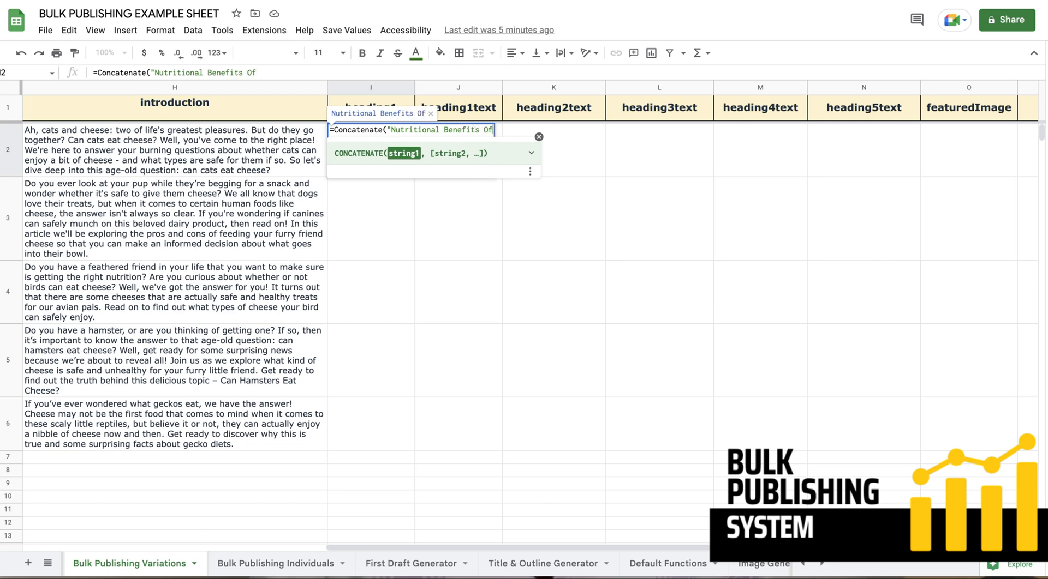
key("BackSpace")
key("BackSpace")
key("BackSpace")
type("Of")
type("Chees")
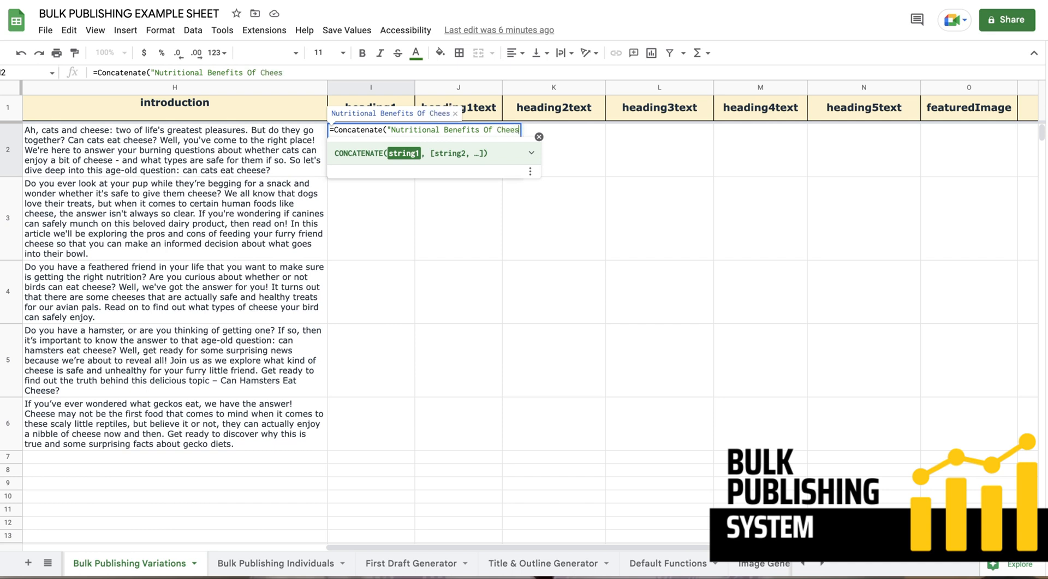
type("e For")
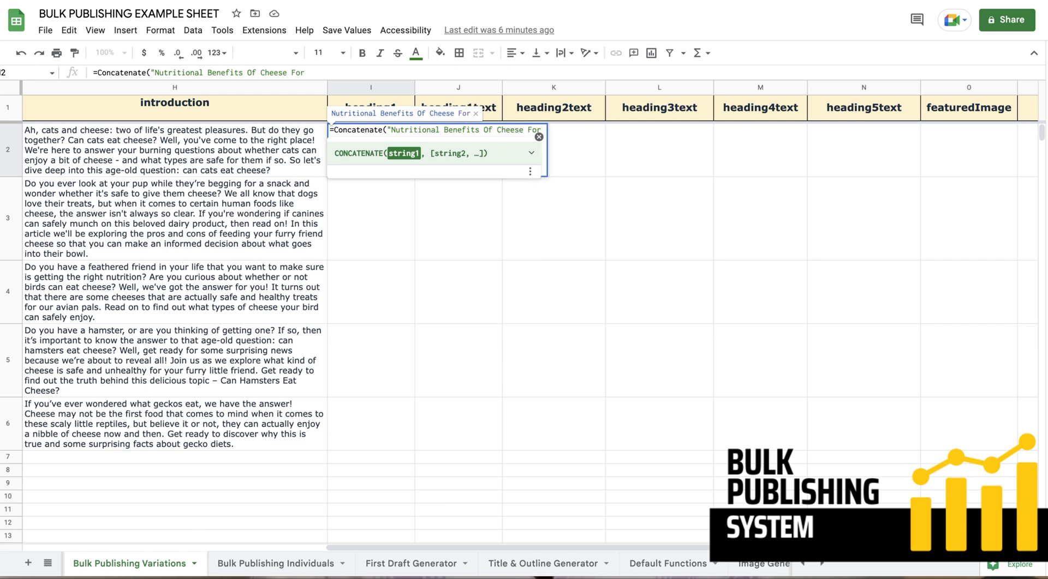
type(" \",")
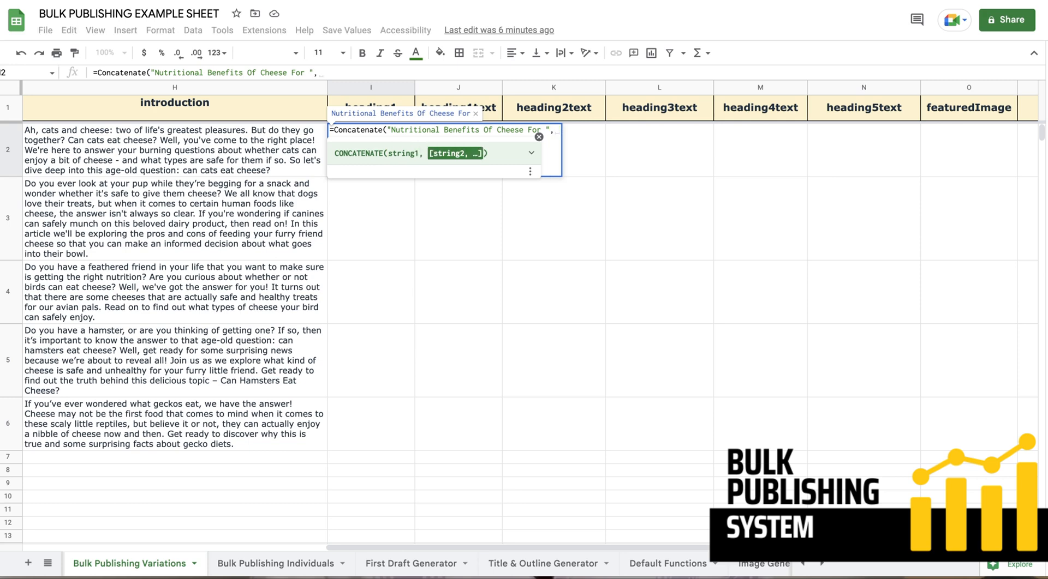
Step: Try the variables cell of the cat row, F2, as the formula's second string
scroll(128, 170, "left", 8)
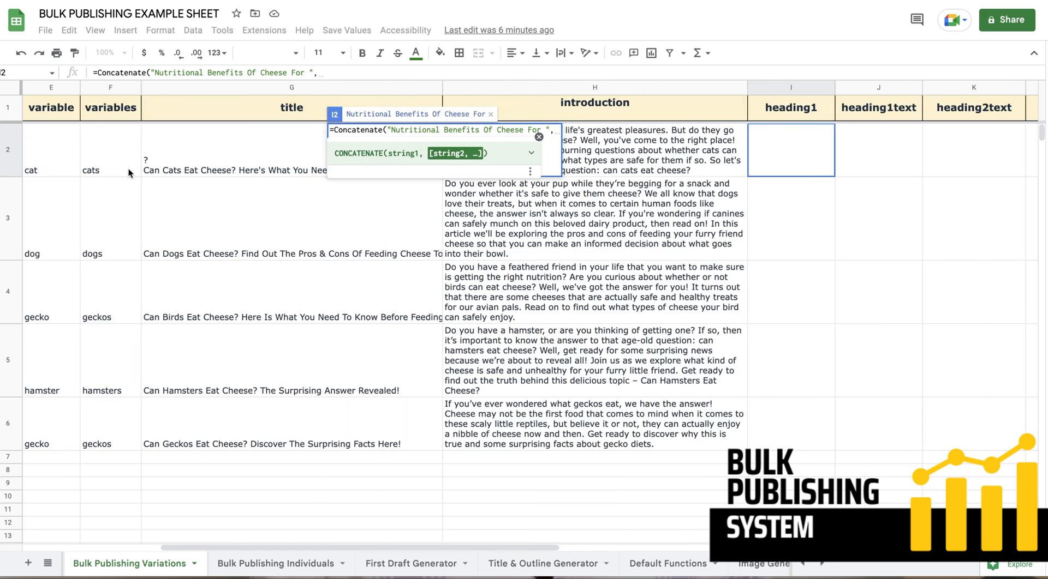
scroll(129, 170, "left", 2)
scroll(128, 169, "left", 2)
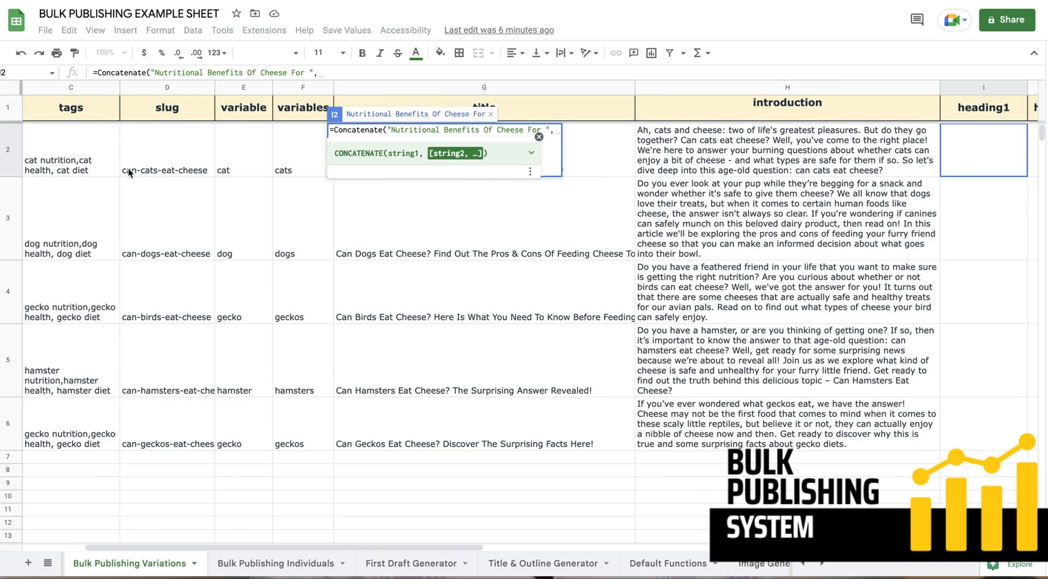
left_click(299, 162)
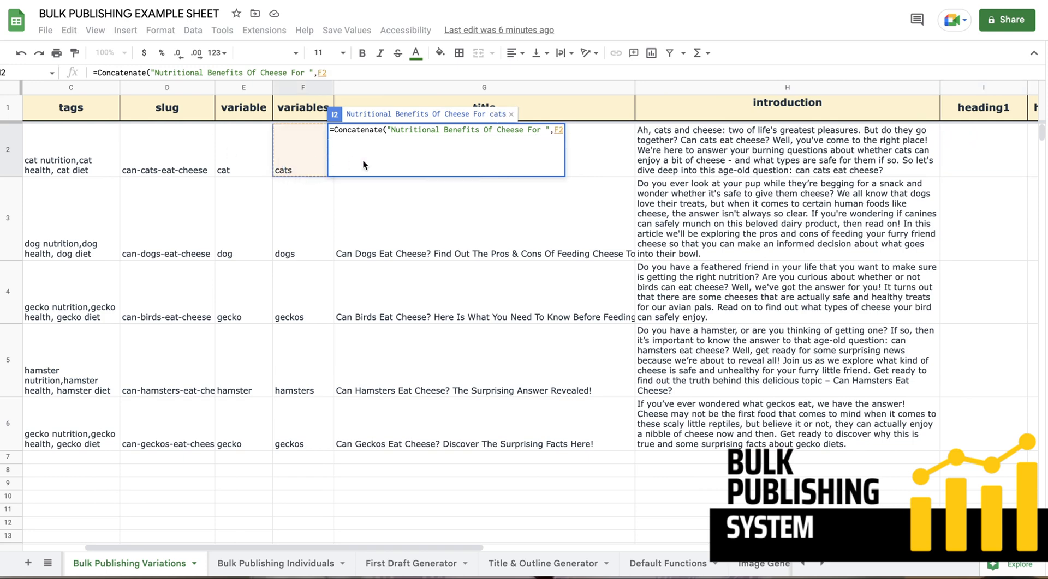
scroll(630, 158, "right", 6)
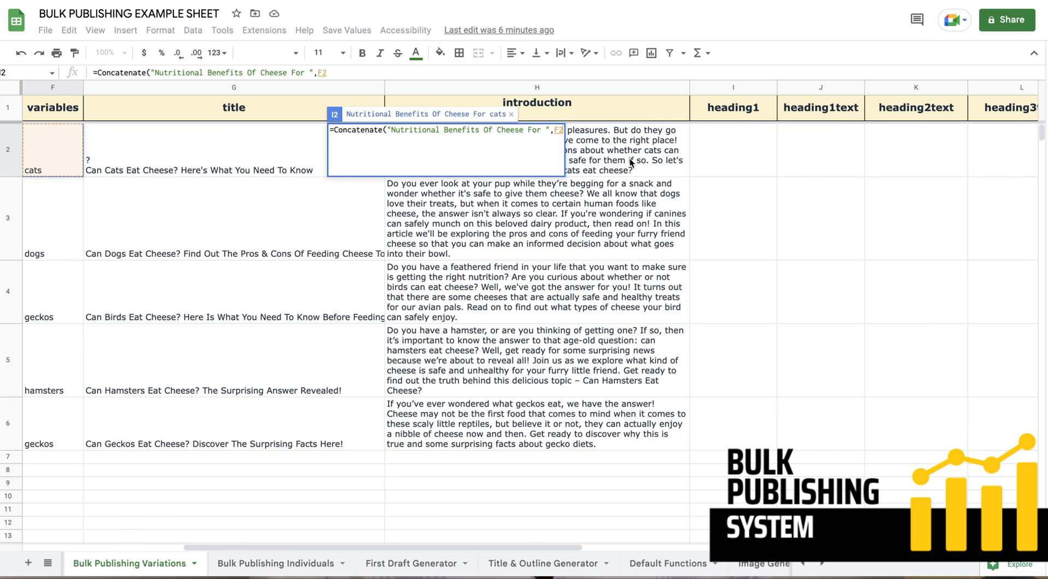
Step: Reference the category cell B2 as the formula's second string and complete the heading1 formula
scroll(630, 162, "left", 6)
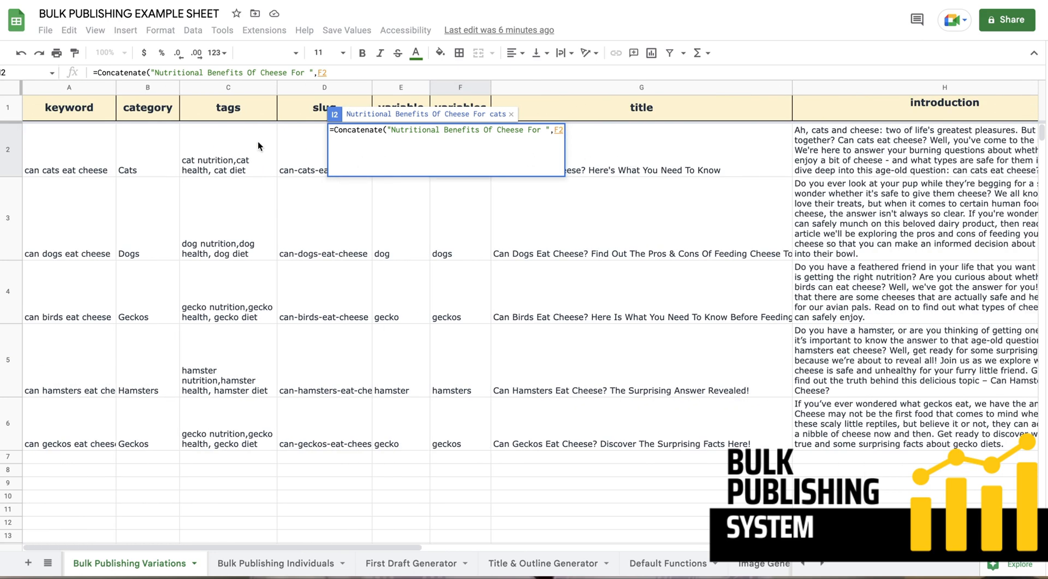
left_click(153, 152)
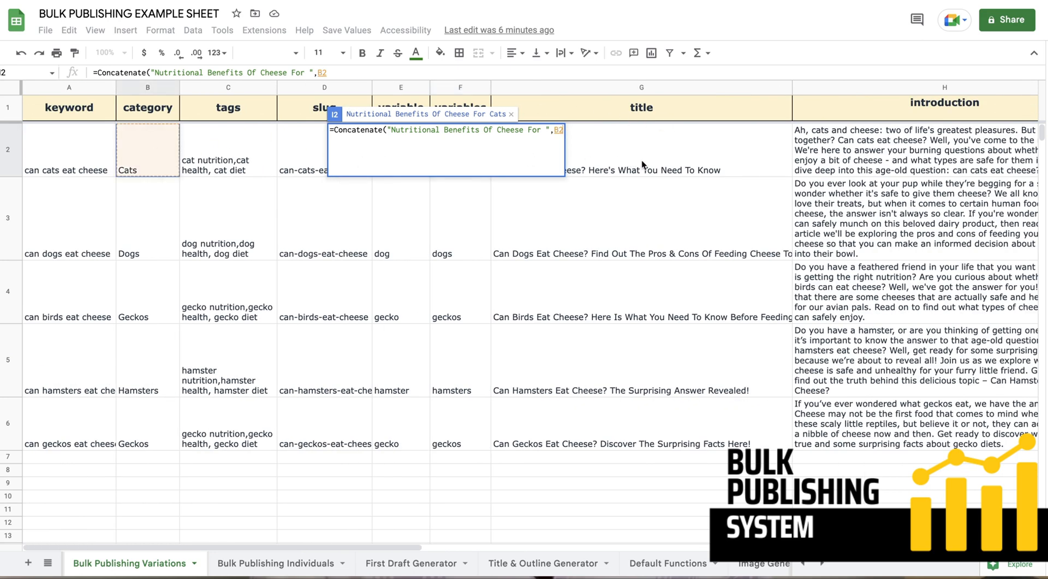
scroll(640, 165, "right", 6)
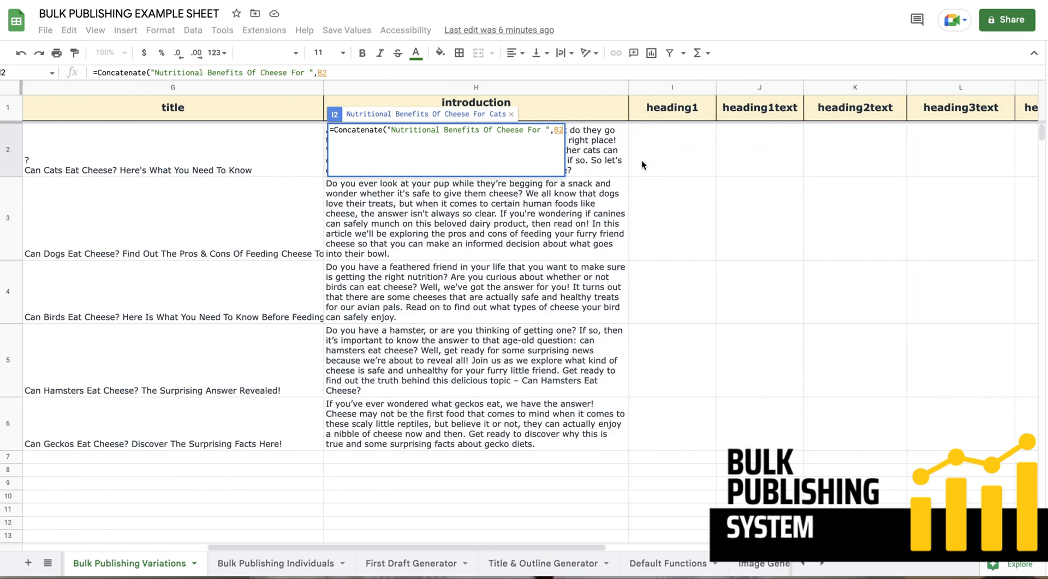
scroll(640, 164, "right", 2)
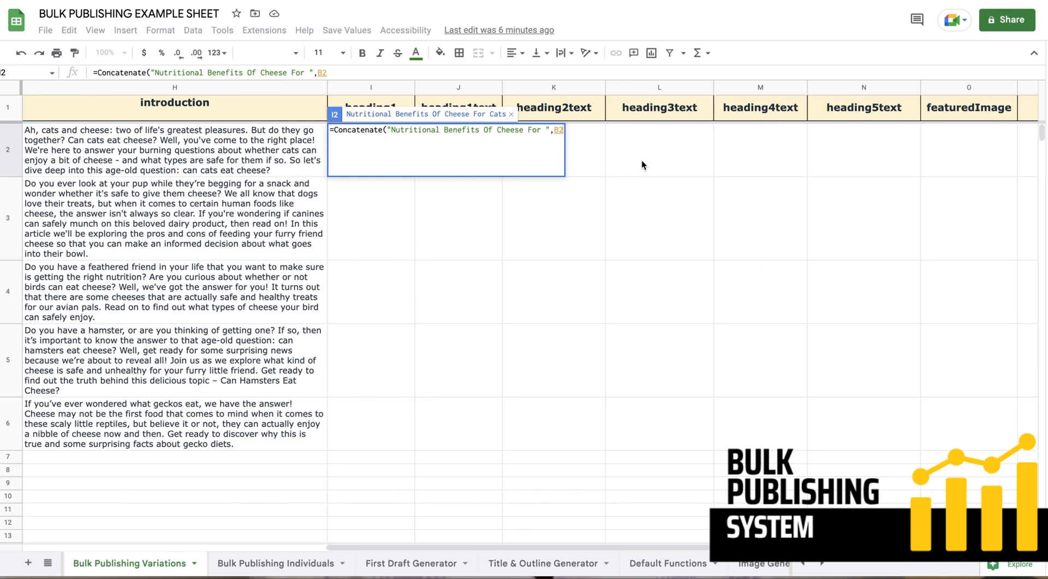
type(")")
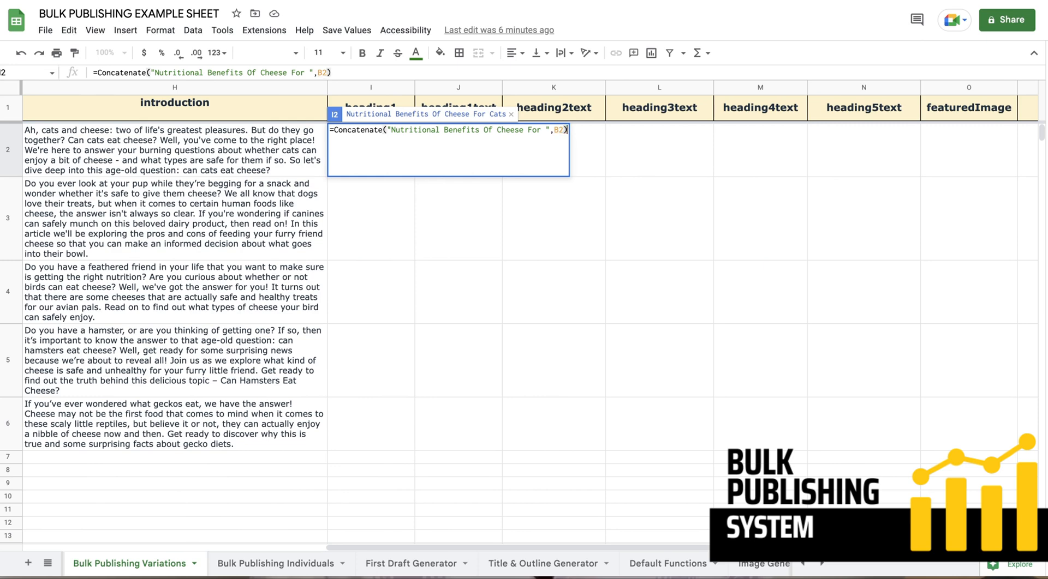
key("Return")
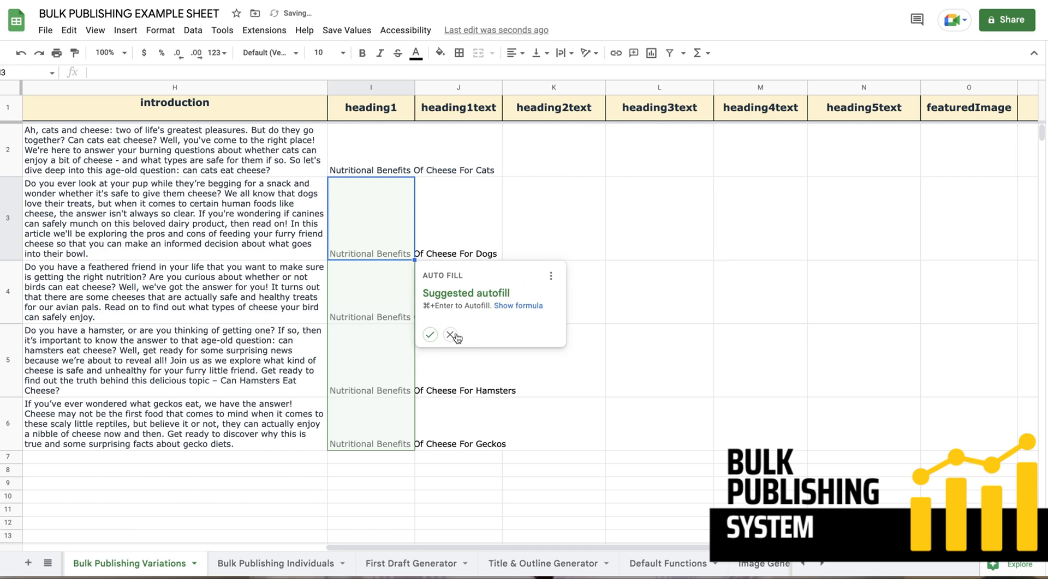
Step: Accept the suggested autofill for the remaining heading1 rows and widen the heading1 and heading1text columns
left_click(430, 334)
left_click_drag(502, 102, 536, 102)
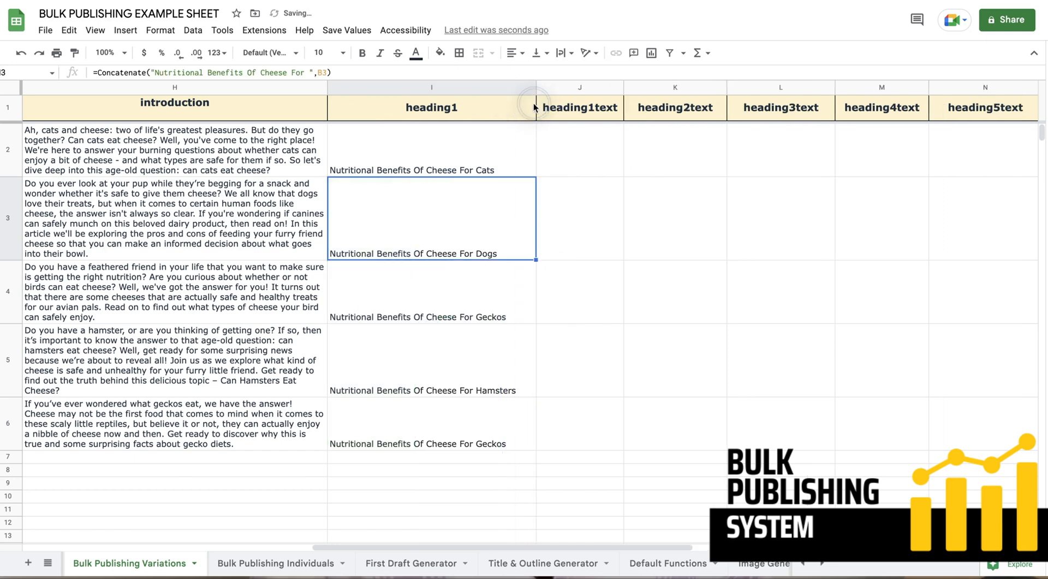
left_click(424, 163)
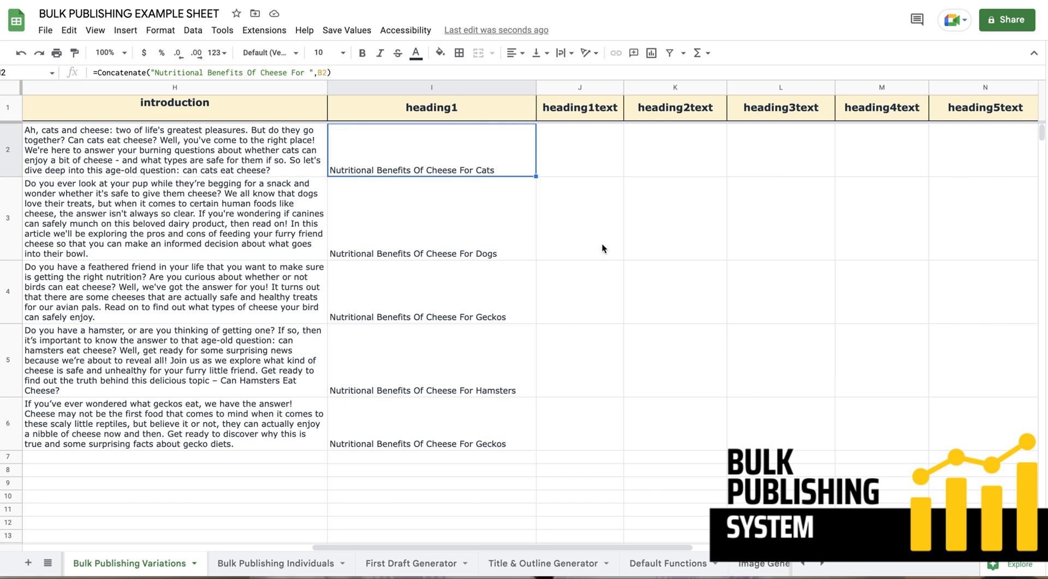
left_click_drag(624, 91, 645, 91)
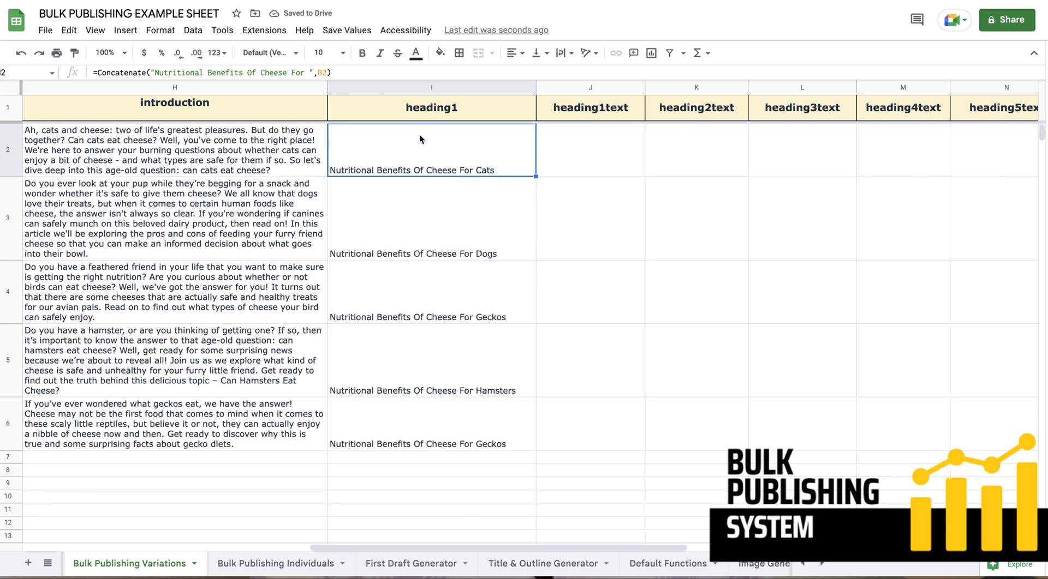
double_click(581, 159)
left_click(497, 158)
double_click(573, 150)
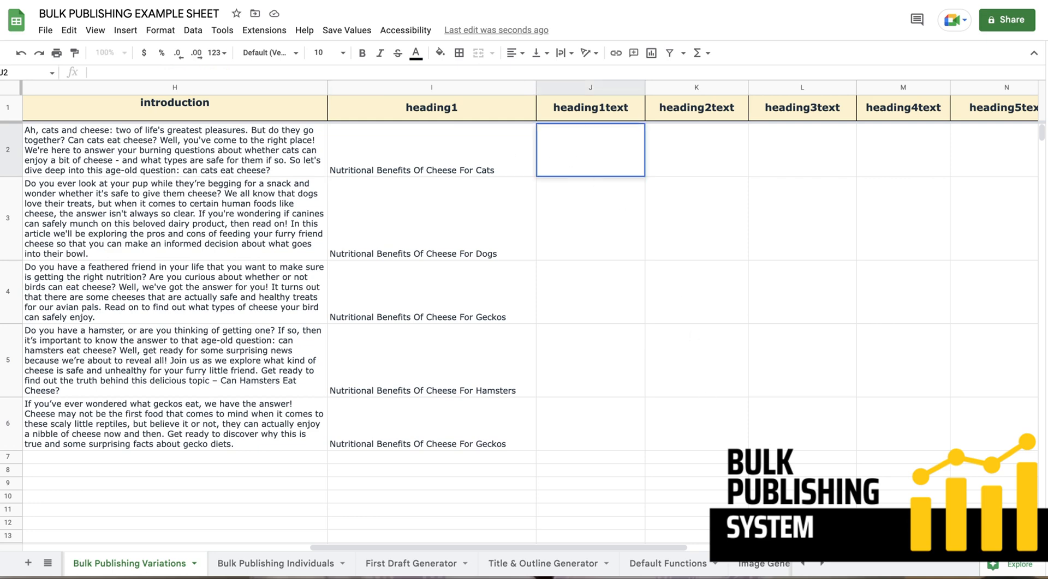
Step: Examine the gpt3Custom1, gpt3Custom2, gpt3Custom5 and gpt3Custom6 prompts on the Settings sheet
left_click(822, 565)
left_click(821, 566)
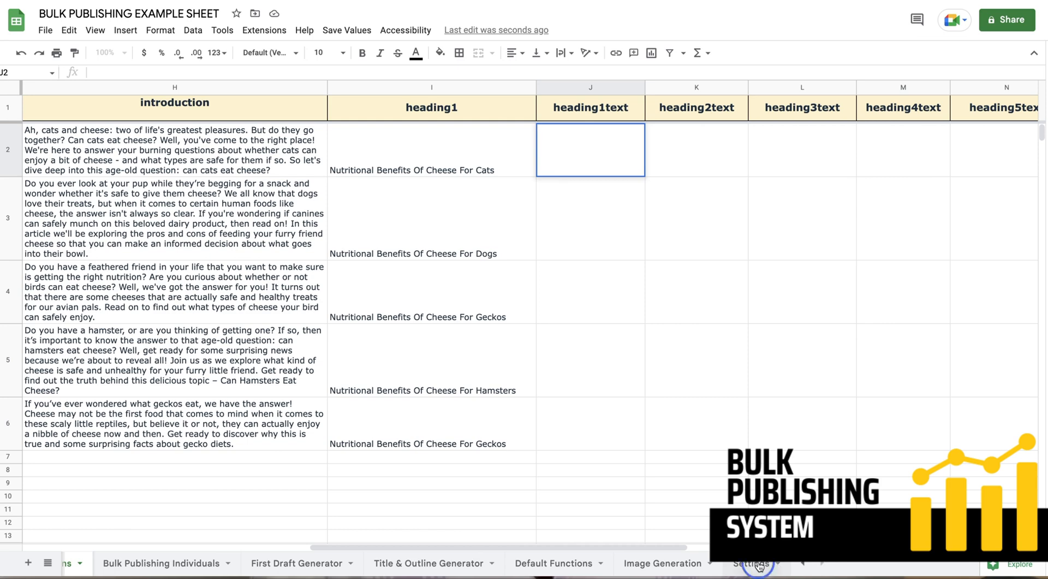
left_click(751, 564)
left_click(260, 176)
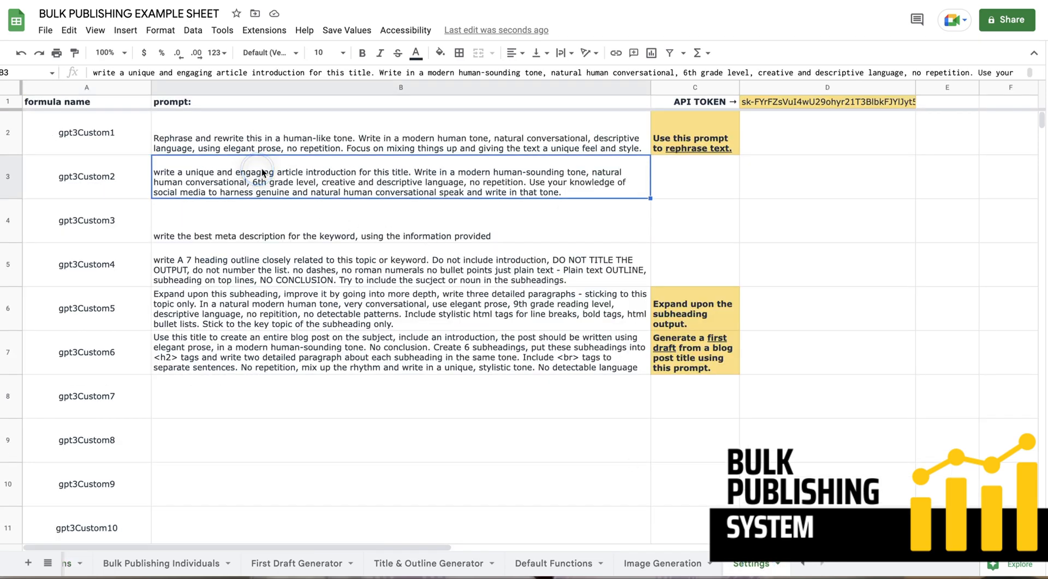
left_click(210, 137)
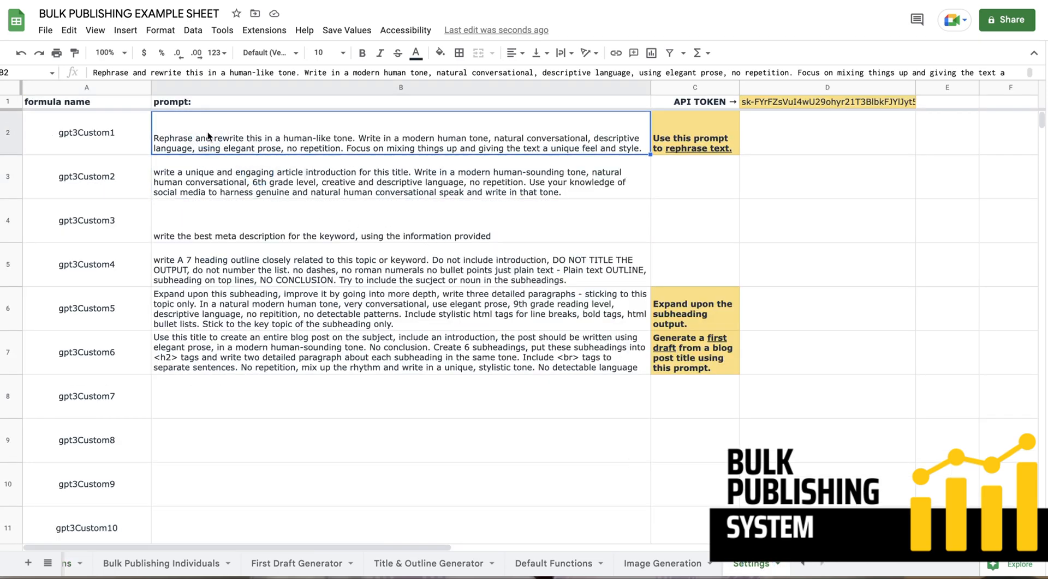
left_click(216, 322)
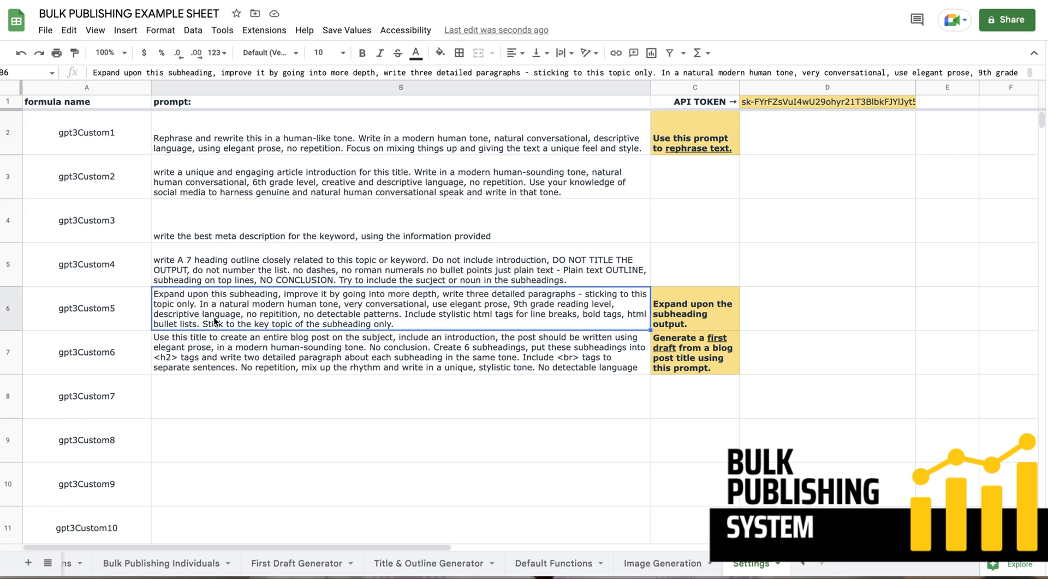
left_click(219, 352)
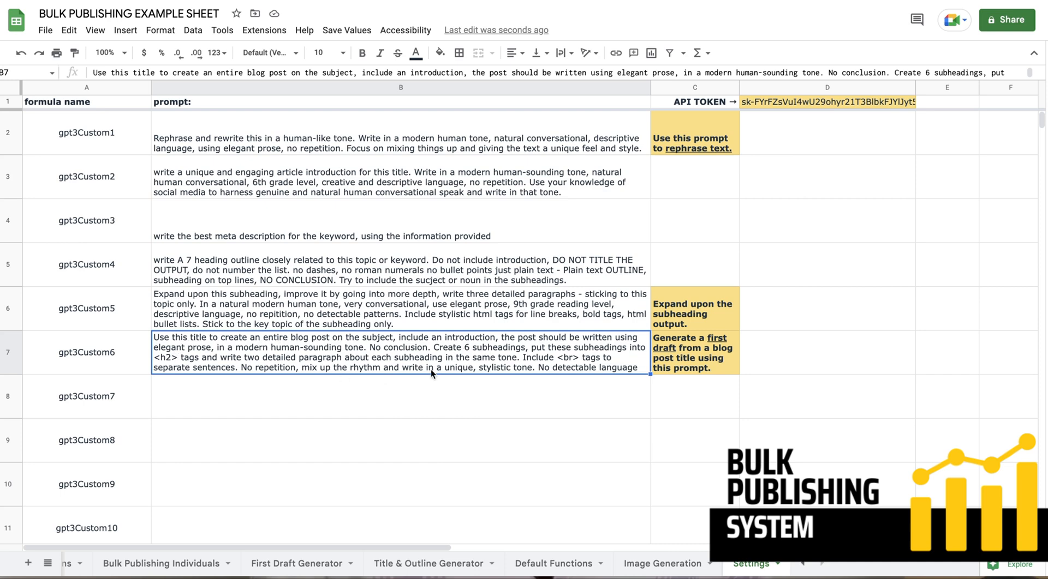
Step: Begin the gpt3Custom7 prompt in B8 with "write 3 engaging and detailed, creative and unique"
scroll(326, 393, "down", 5)
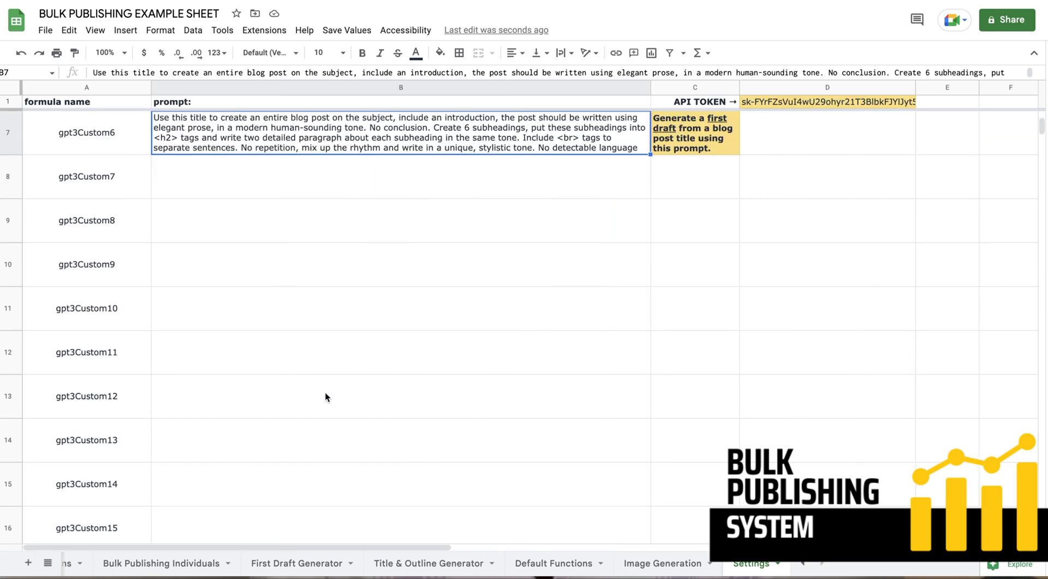
key("Down")
type("write an")
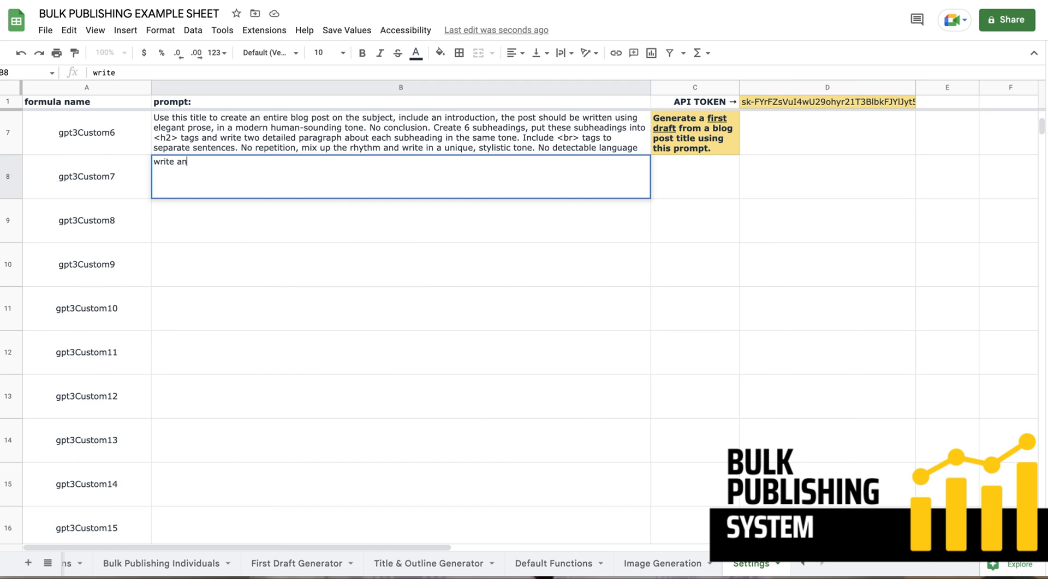
type(" engaging")
type("and")
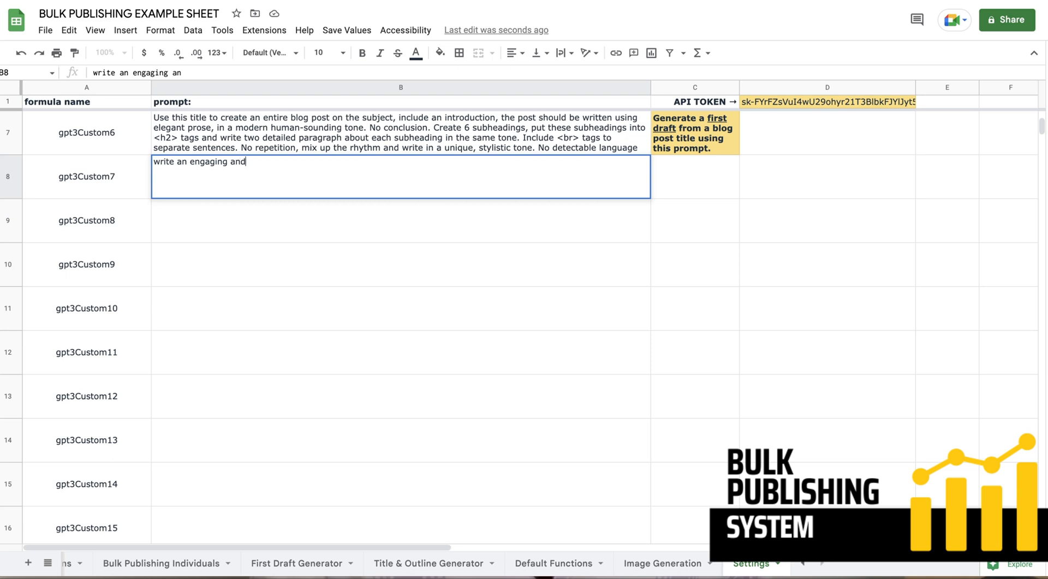
type(" detailed, creat")
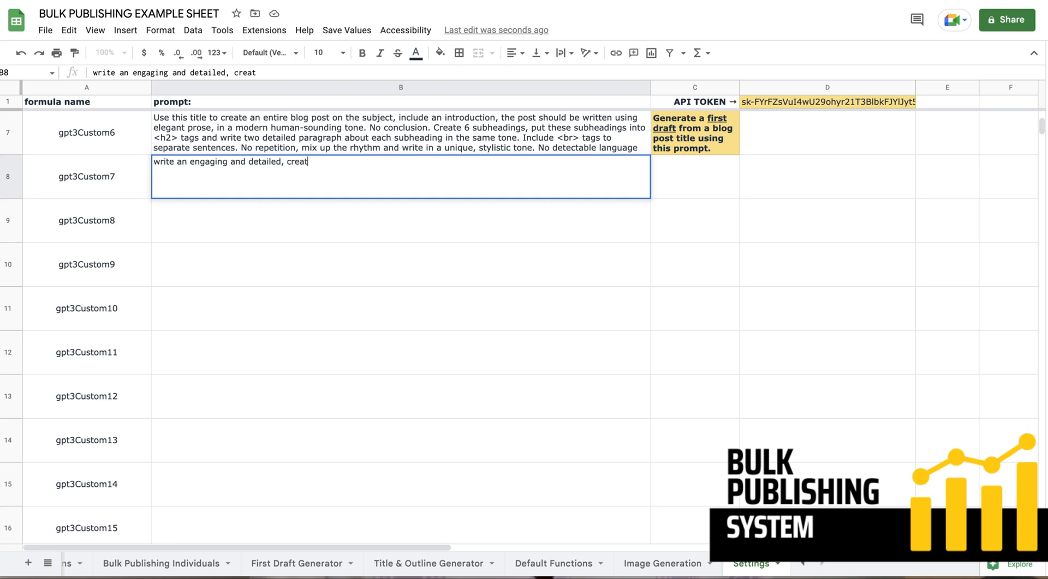
type("ive and unique")
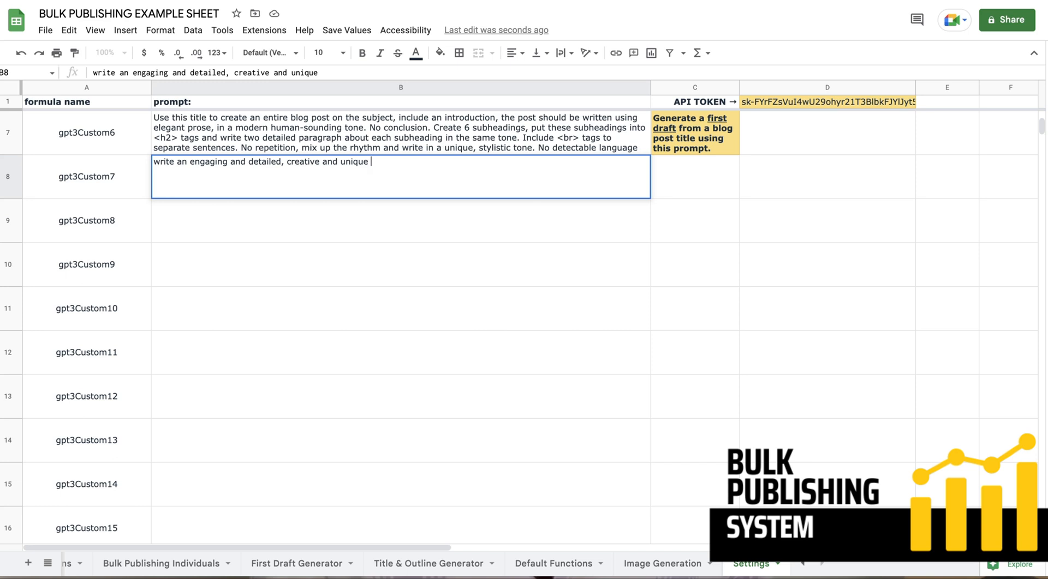
left_click_drag(189, 162, 175, 159)
type("3")
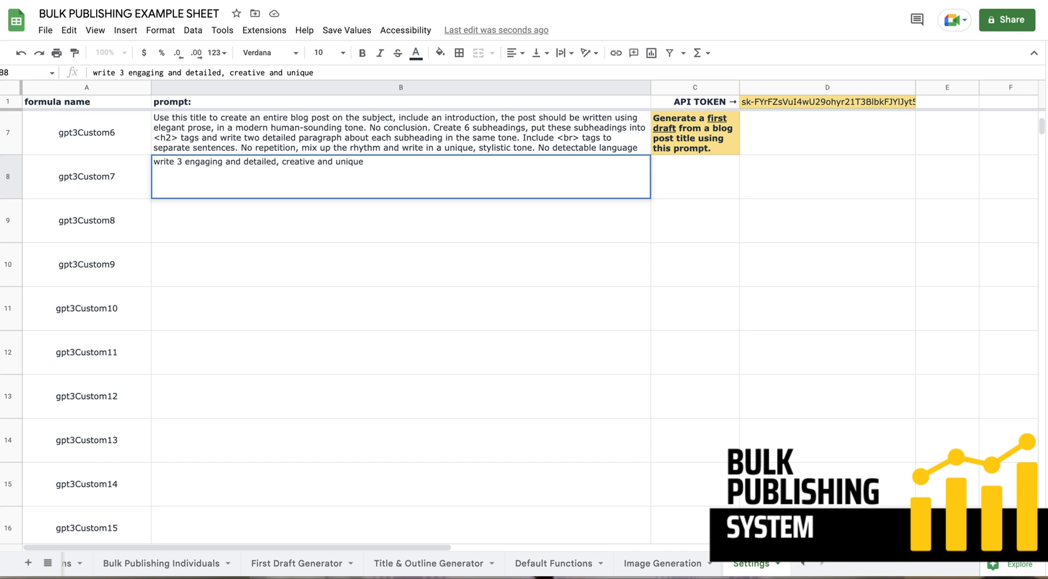
Step: Continue the gpt3Custom7 prompt with "paragraphs, closely related to this subheading. Use"
left_click(374, 163)
type("pa")
type("gprahd")
key("BackSpace")
type("s")
key("BackSpace")
key("BackSpace")
key("BackSpace")
key("BackSpace")
key("BackSpace")
type("raphs, closely re")
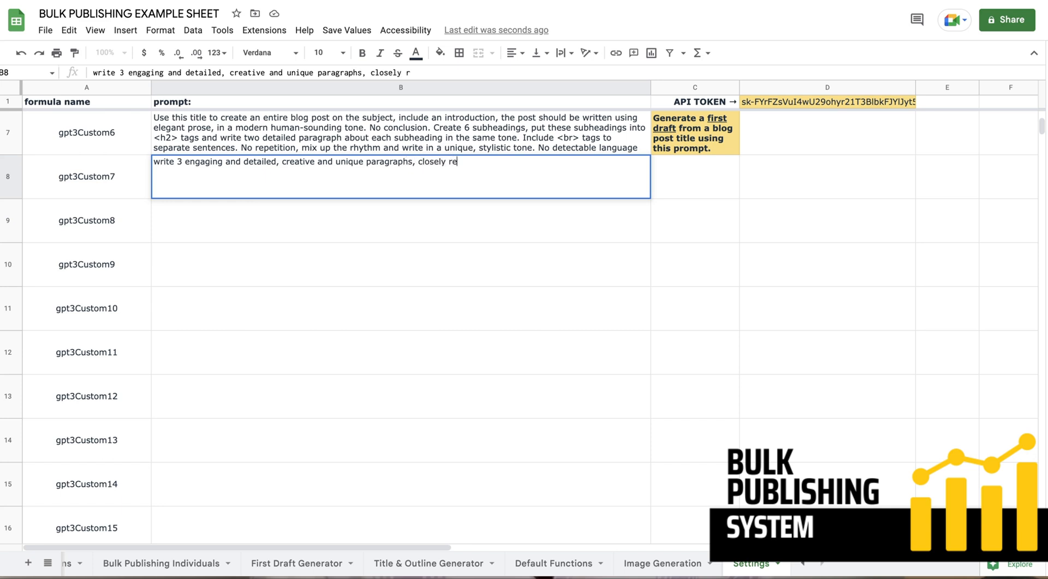
type("lated to this")
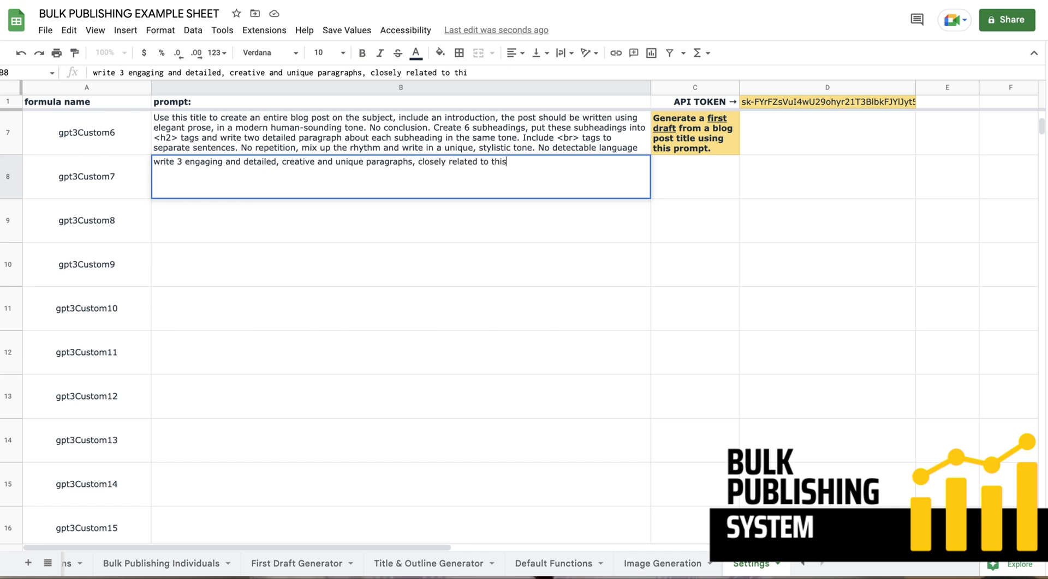
type(" subheading. Use")
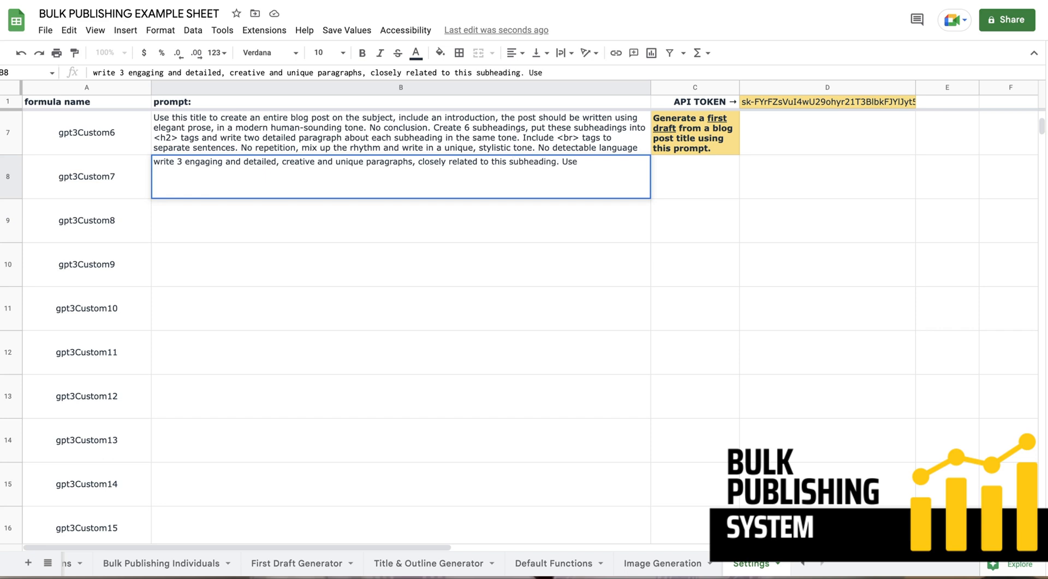
Step: Extend the gpt3Custom7 prompt with "<br> tags in between each sentence and <b> tags for keywords and phrases."
type(" <br> tags to")
key("BackSpace")
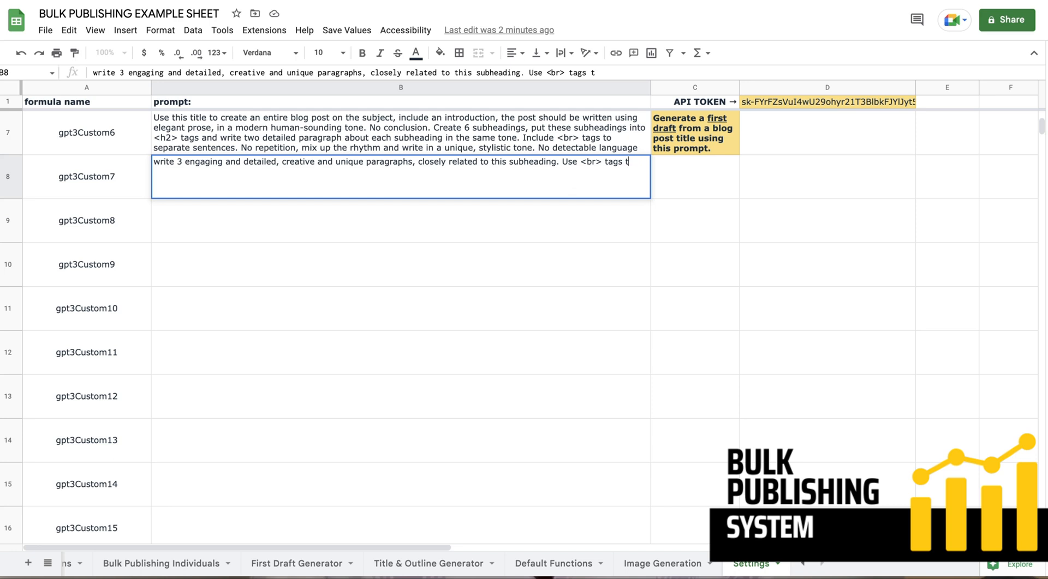
type("in betw")
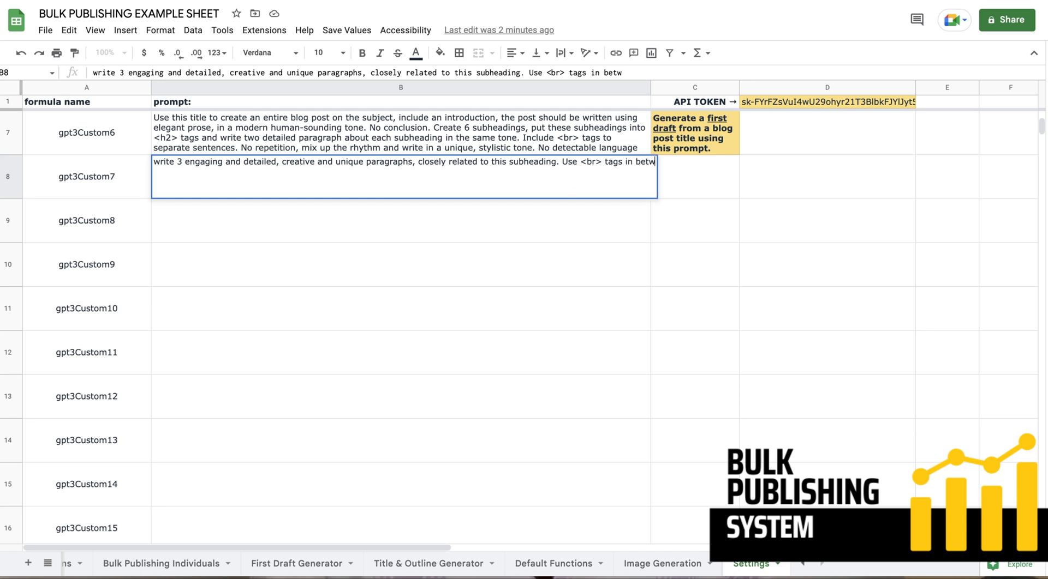
type("een each s")
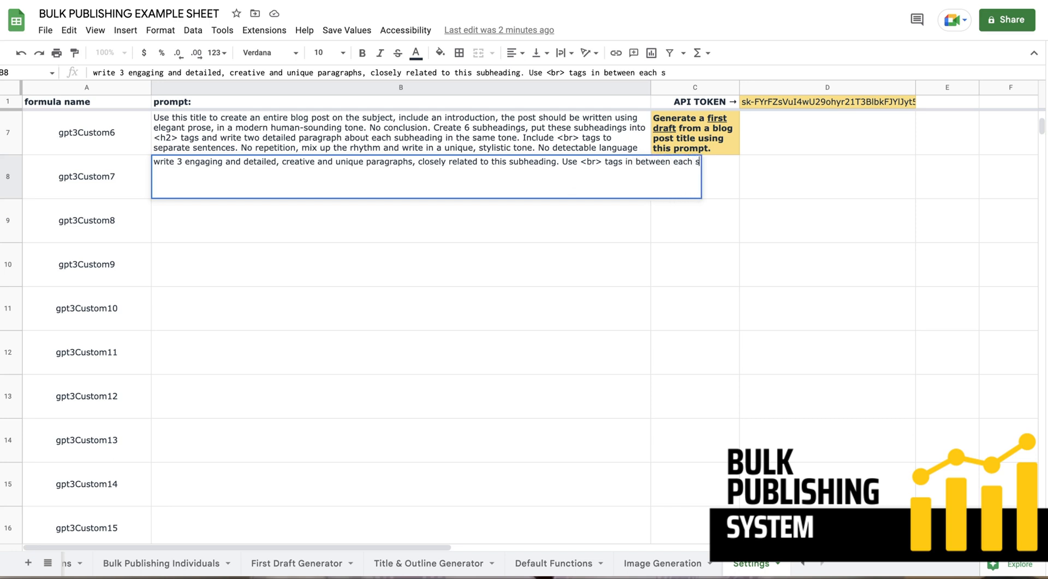
type("entence and b")
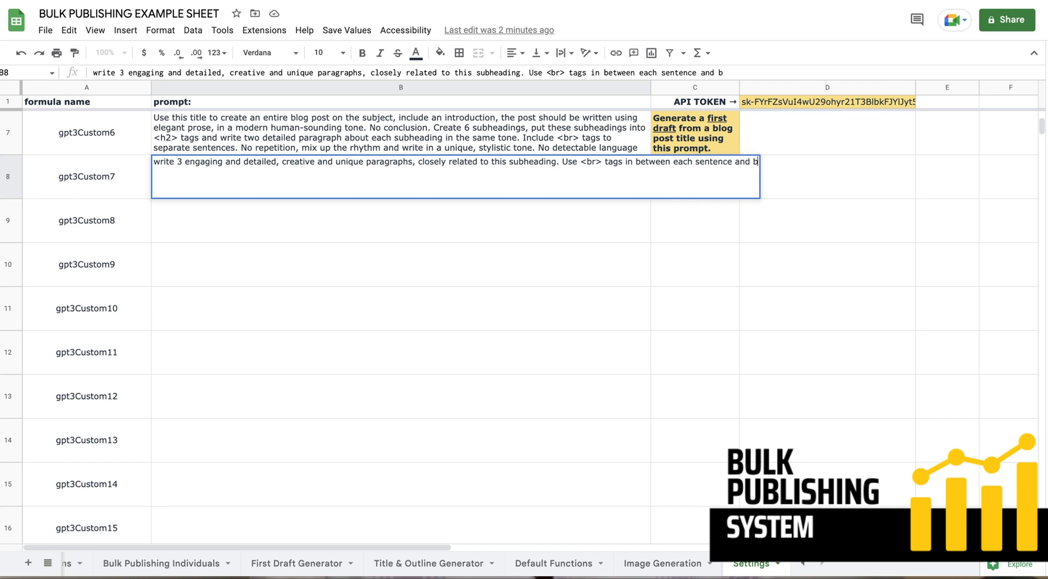
key("BackSpace")
type("<b> tags")
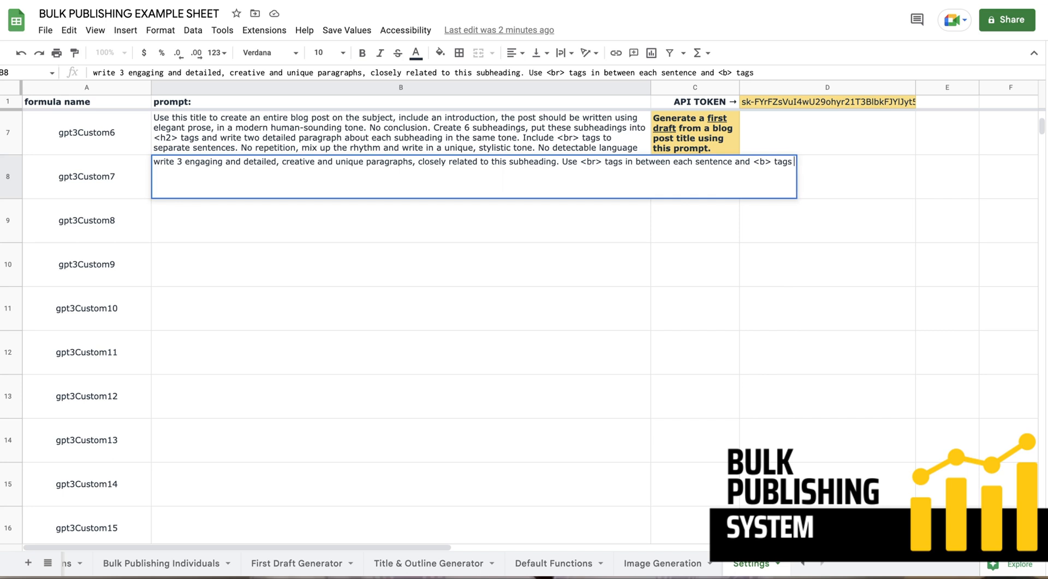
type(" for")
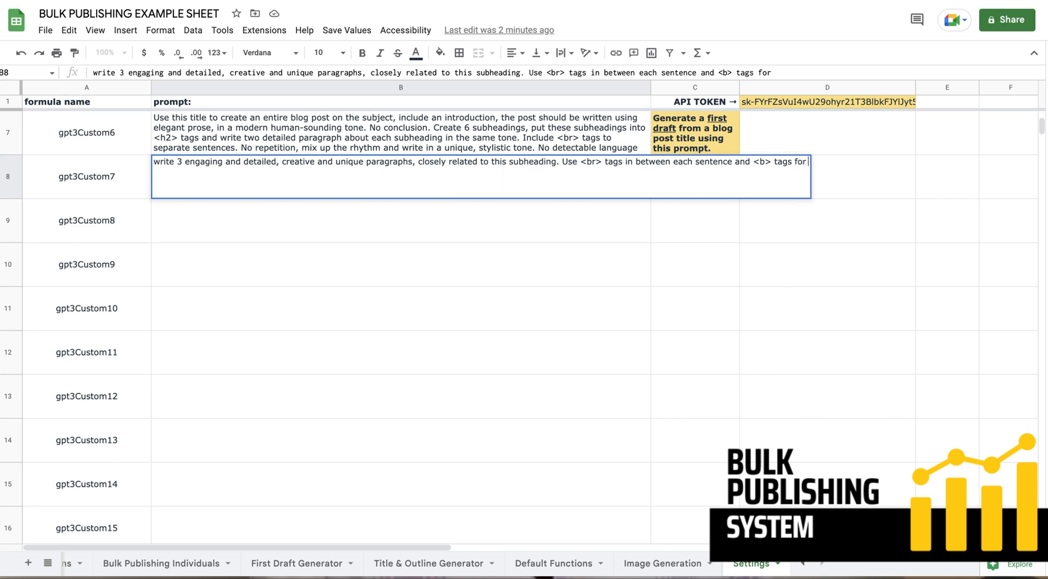
type(" keywords and")
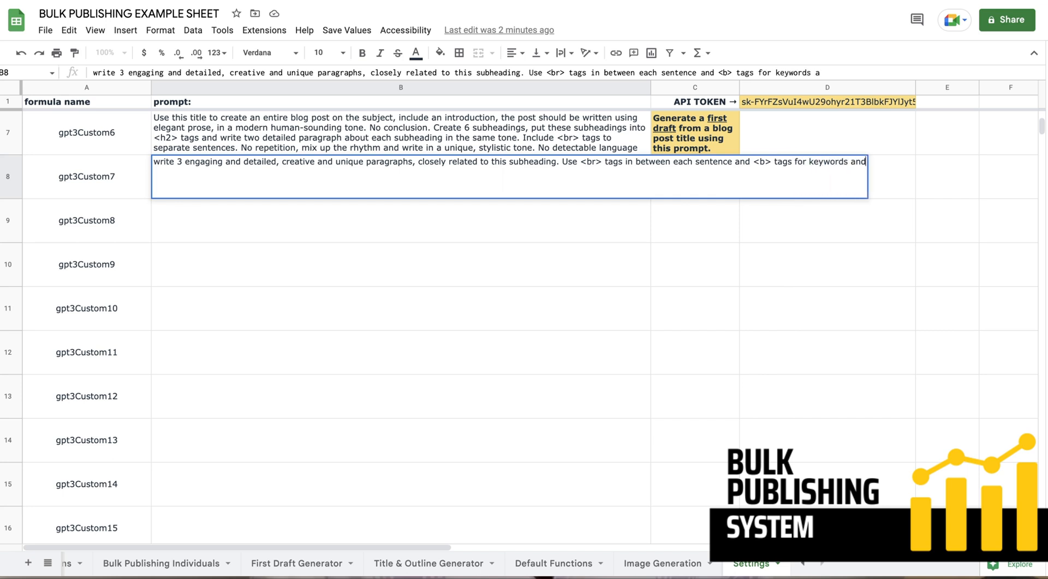
type(" phrase")
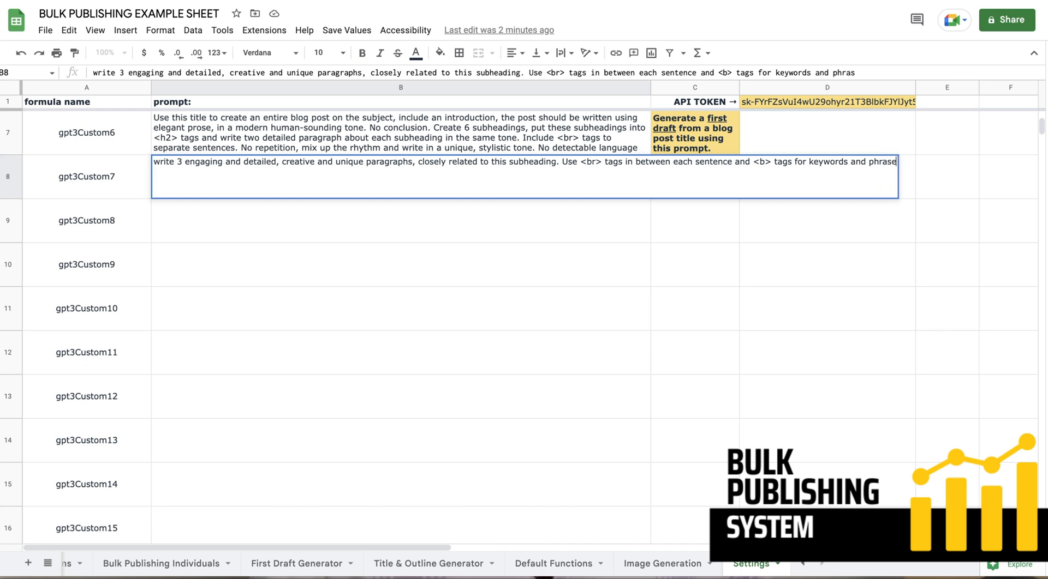
type("s. ")
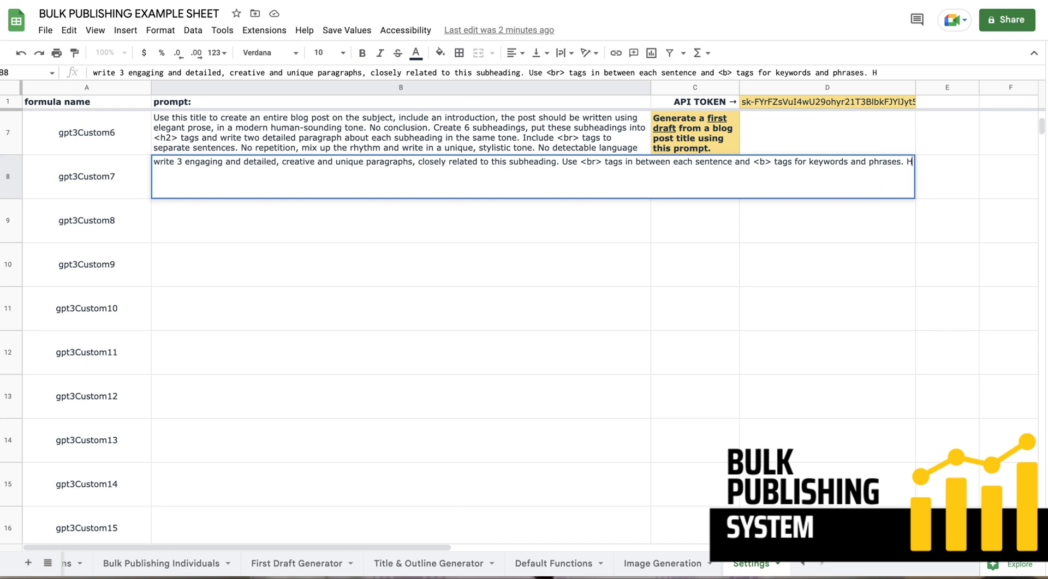
Step: Finish the gpt3Custom7 prompt with "Write in a human-sounding tone." and commit the cell
type("Write in a human-s")
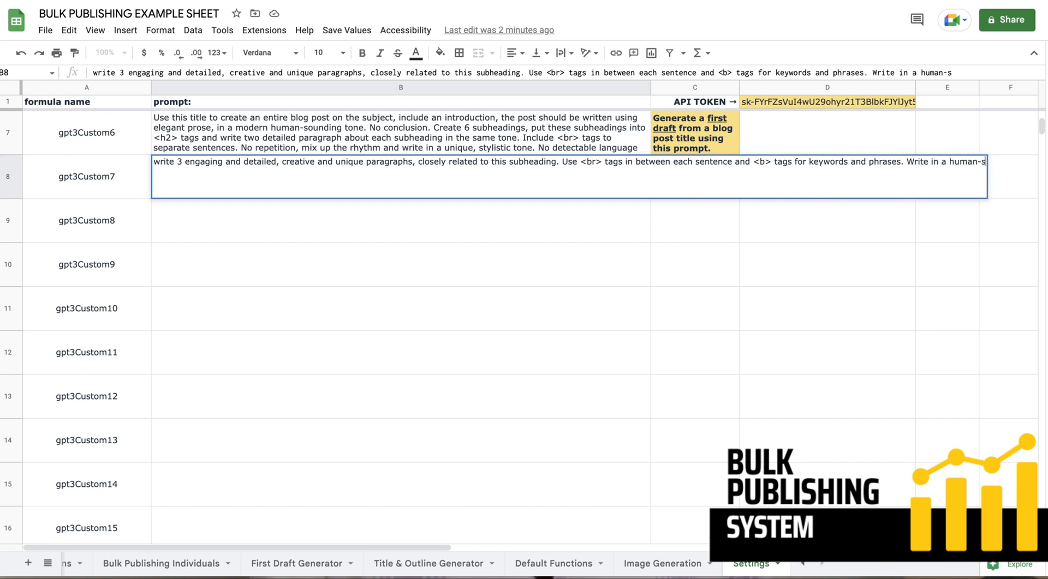
type("ounding tone.")
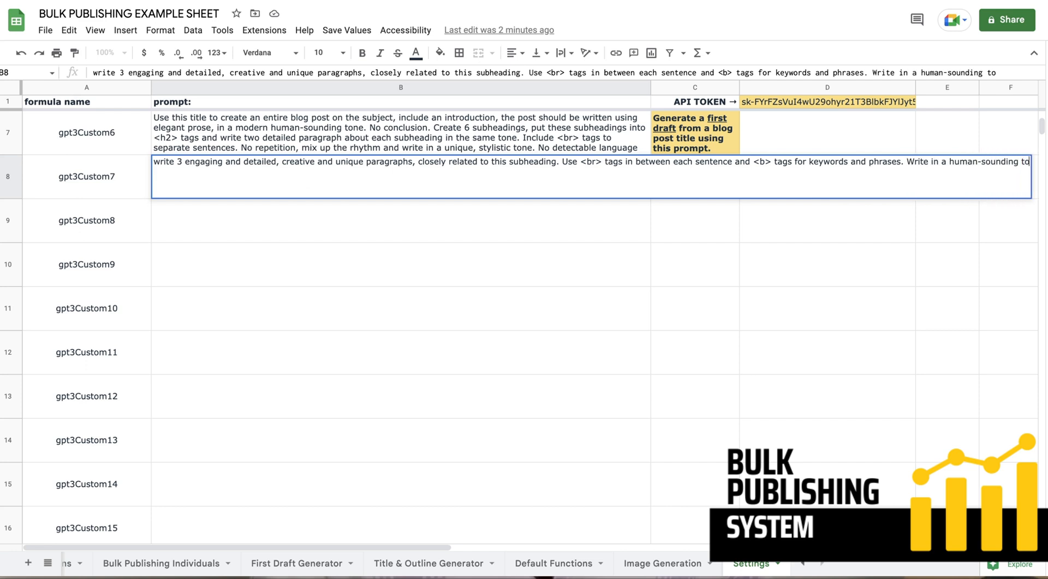
left_click(195, 268)
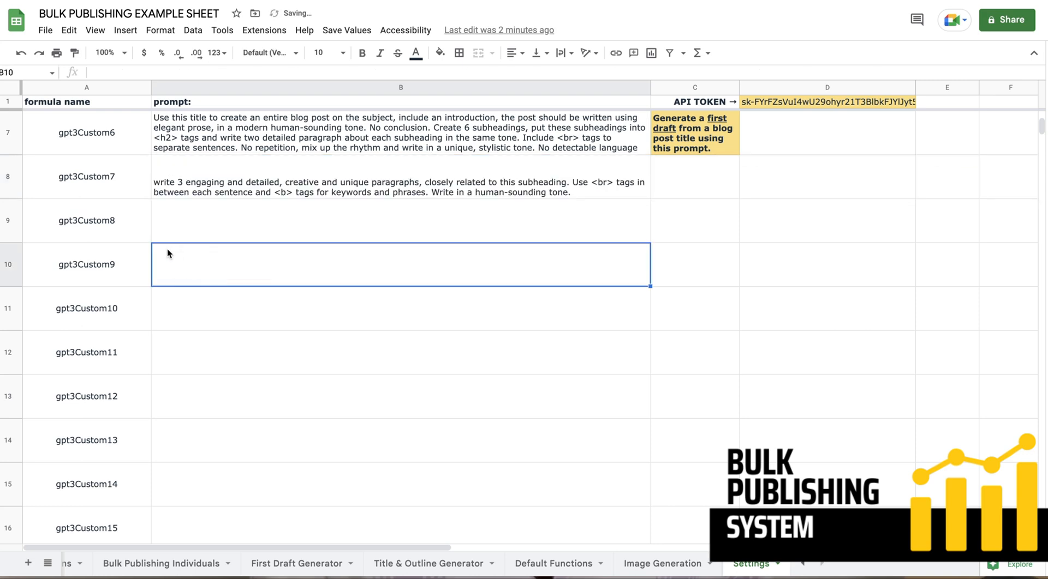
Step: Copy the formula name gpt3Custom7 from A8 and go to the Bulk Publishing Variations sheet
left_click(129, 185)
key("ctrl+c")
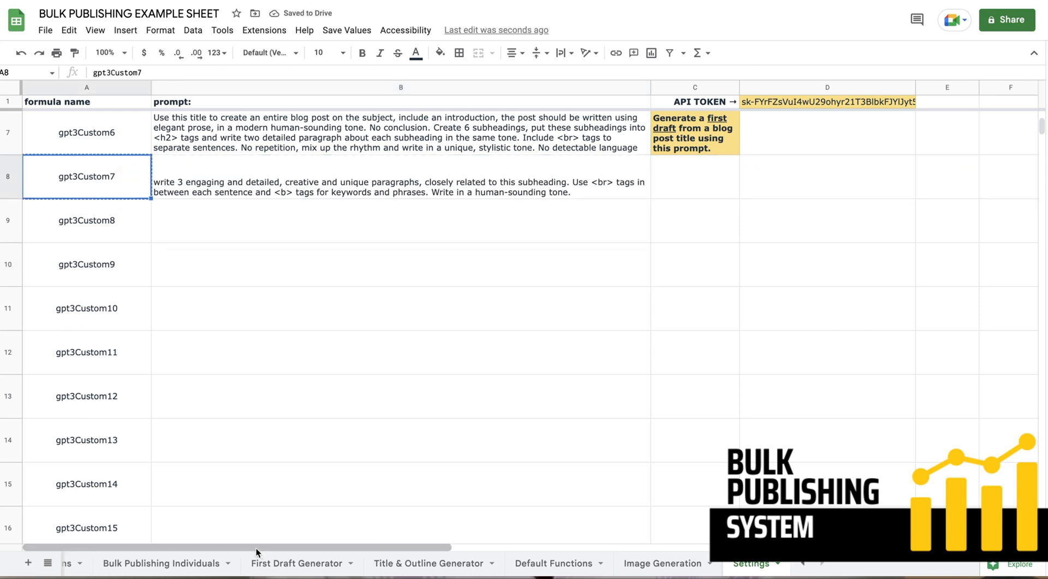
left_click(193, 565)
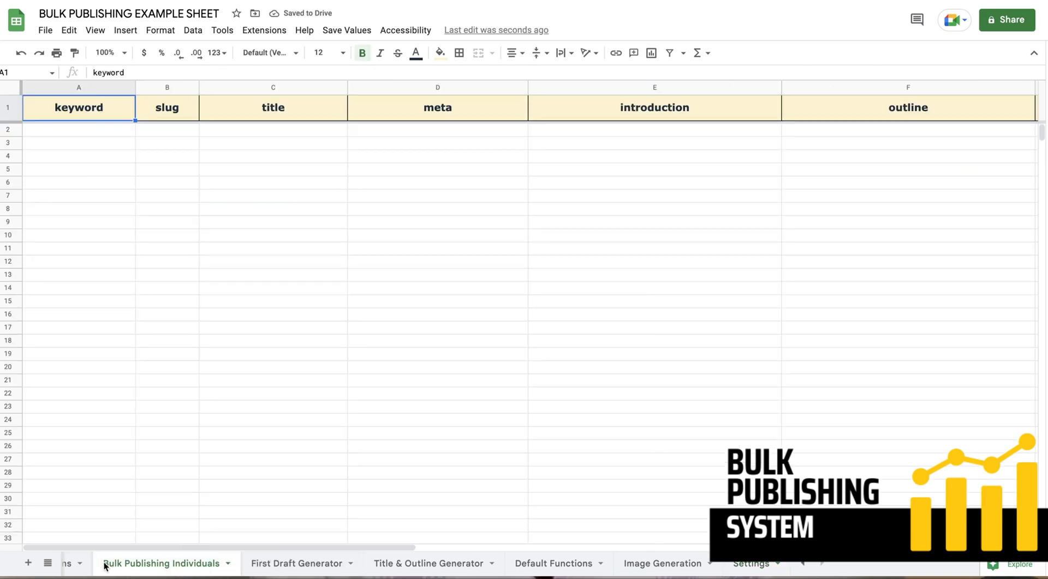
left_click(68, 565)
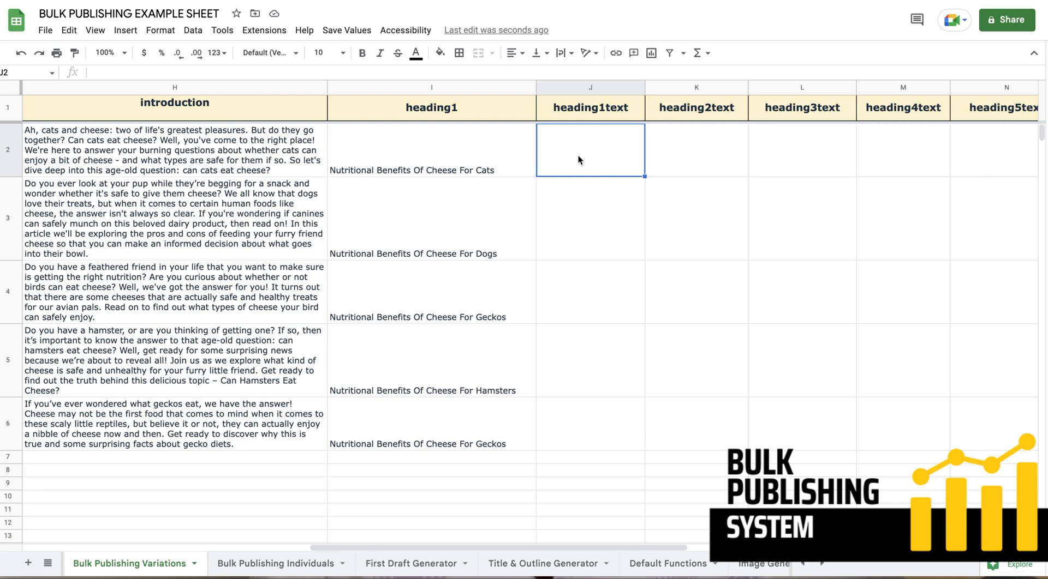
Step: Enter the formula =gpt3Custom7(I2) in the heading1text cell J2, using the copied formula name
type("=")
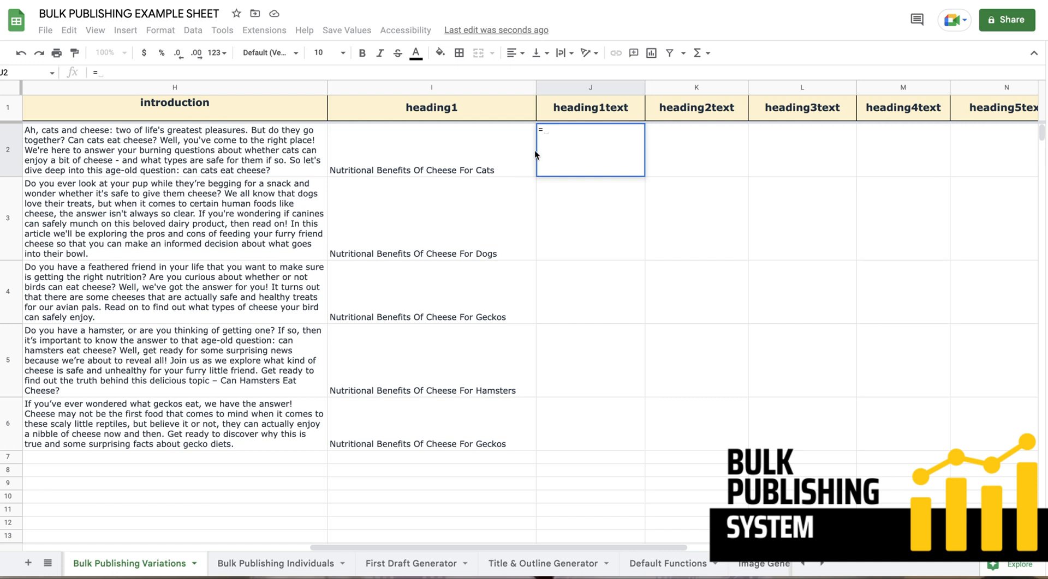
key("ctrl+v")
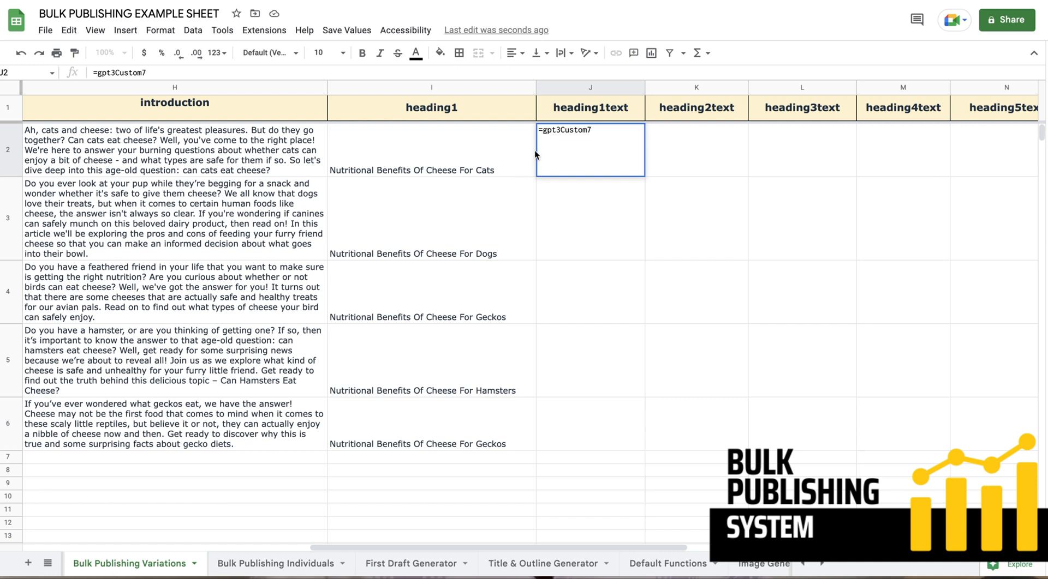
type("(")
left_click(440, 157)
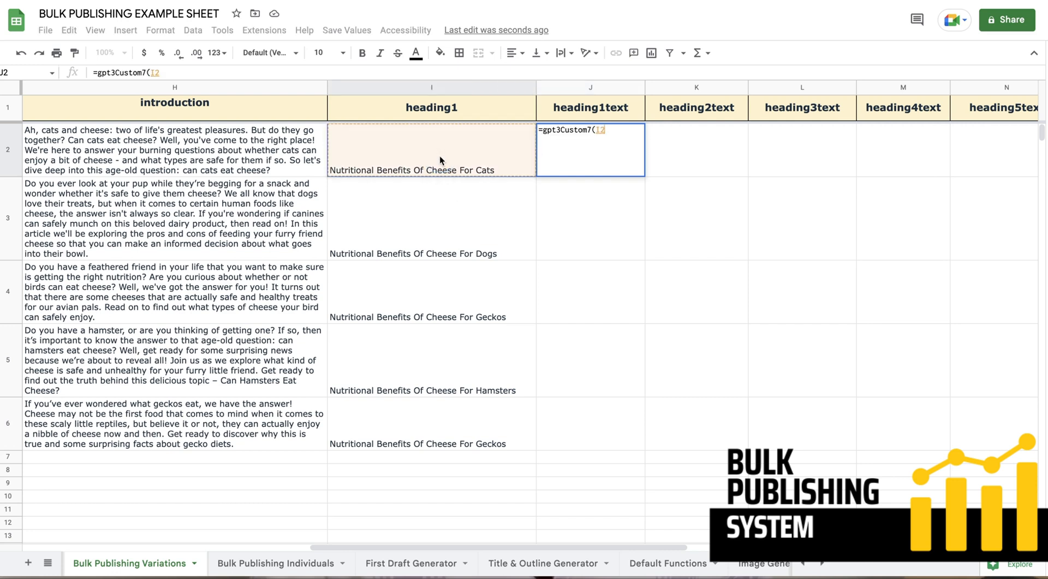
type(")")
key("Return")
Step: Fill the J2 formula down through J6 and widen the heading1text column
left_click(600, 140)
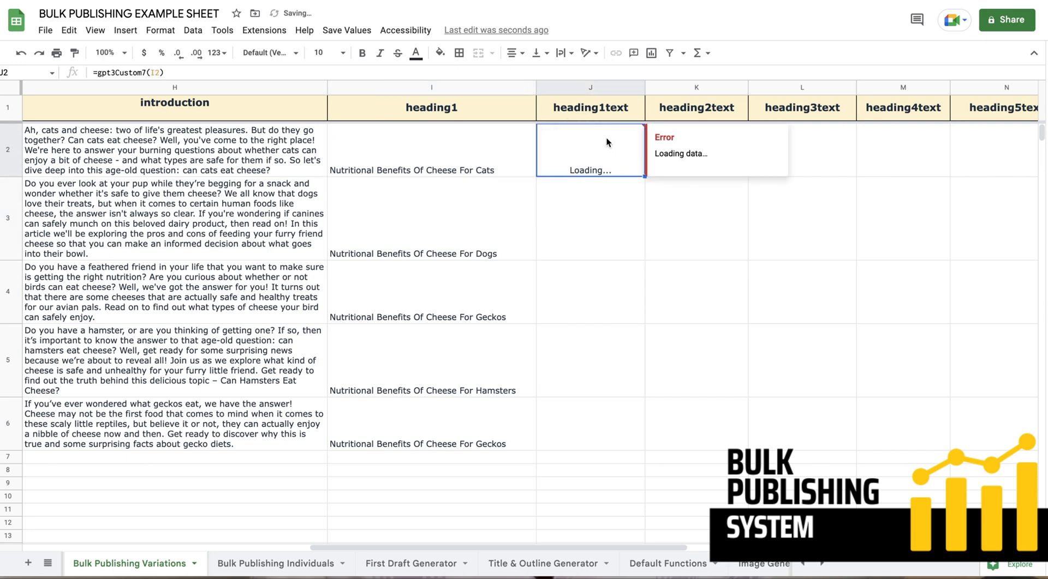
left_click_drag(643, 176, 624, 420)
left_click_drag(644, 87, 761, 94)
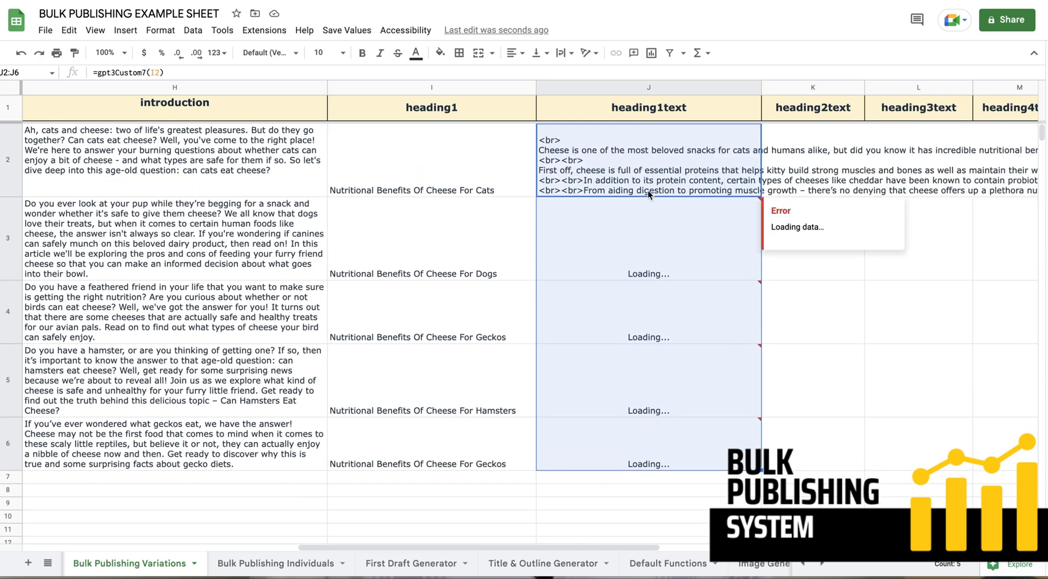
Step: Wrap the text in J2:J6 and widen the heading1text column further
left_click(557, 54)
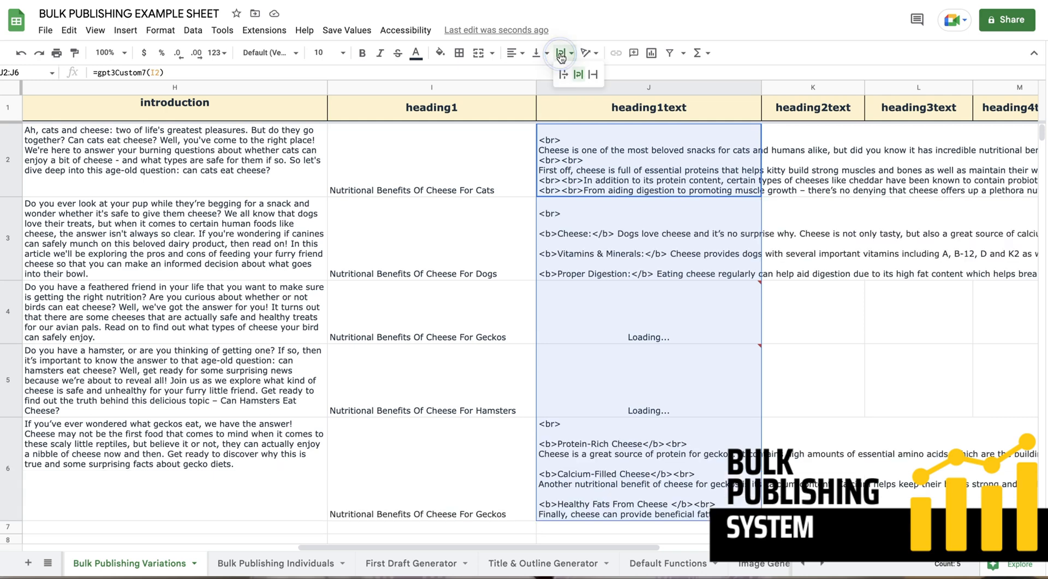
left_click(580, 76)
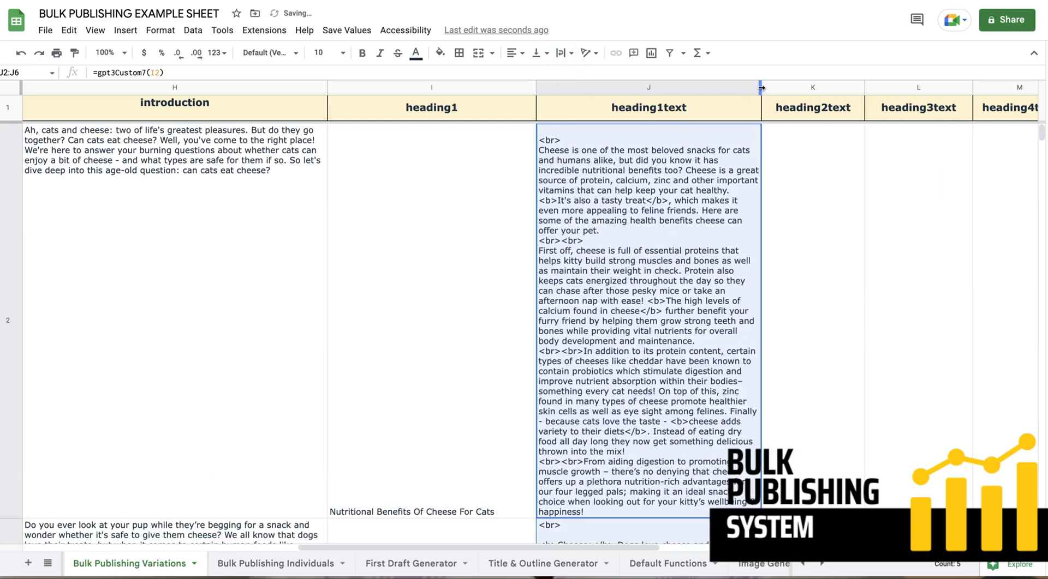
left_click_drag(761, 87, 943, 84)
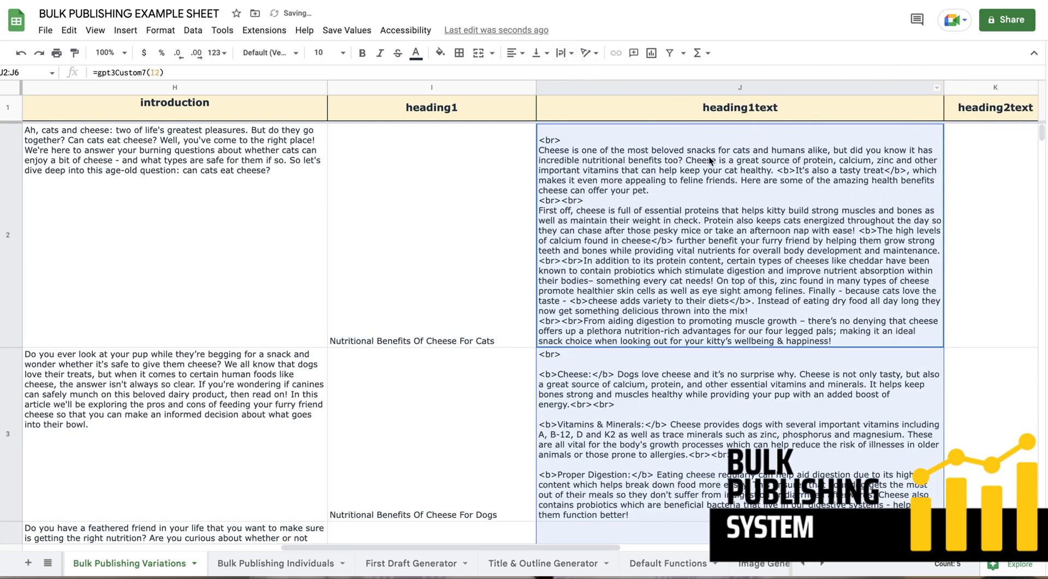
Step: Review the generated heading1text paragraphs from the cat row down to the last gecko row
left_click(736, 212)
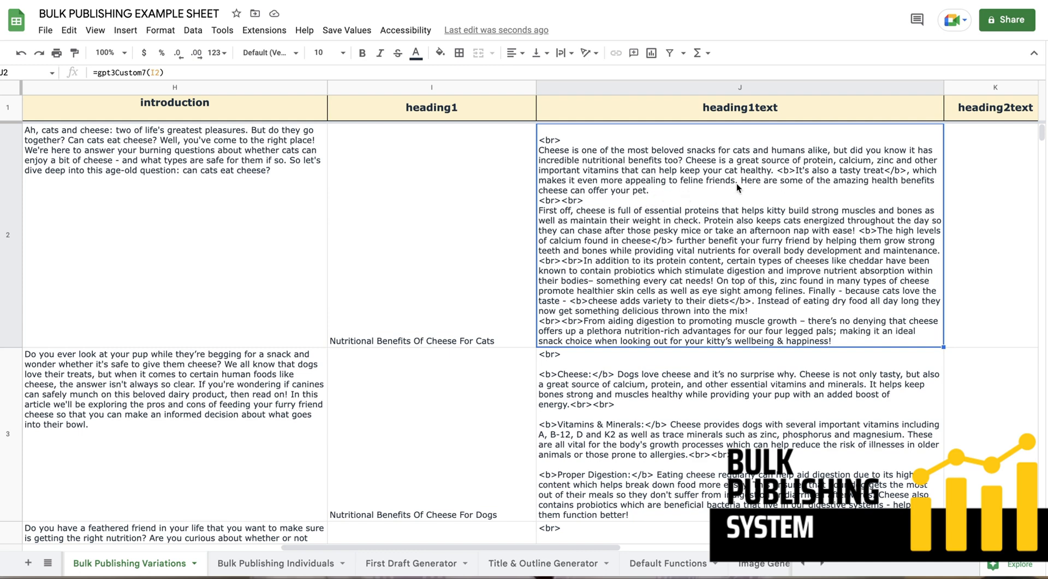
scroll(735, 184, "down", 5)
left_click(686, 232)
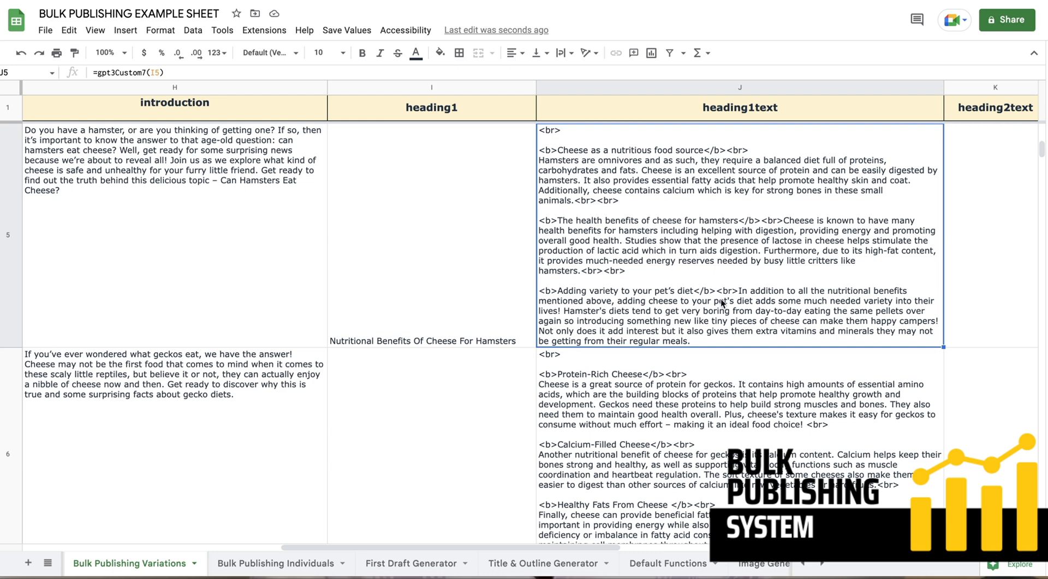
left_click(659, 405)
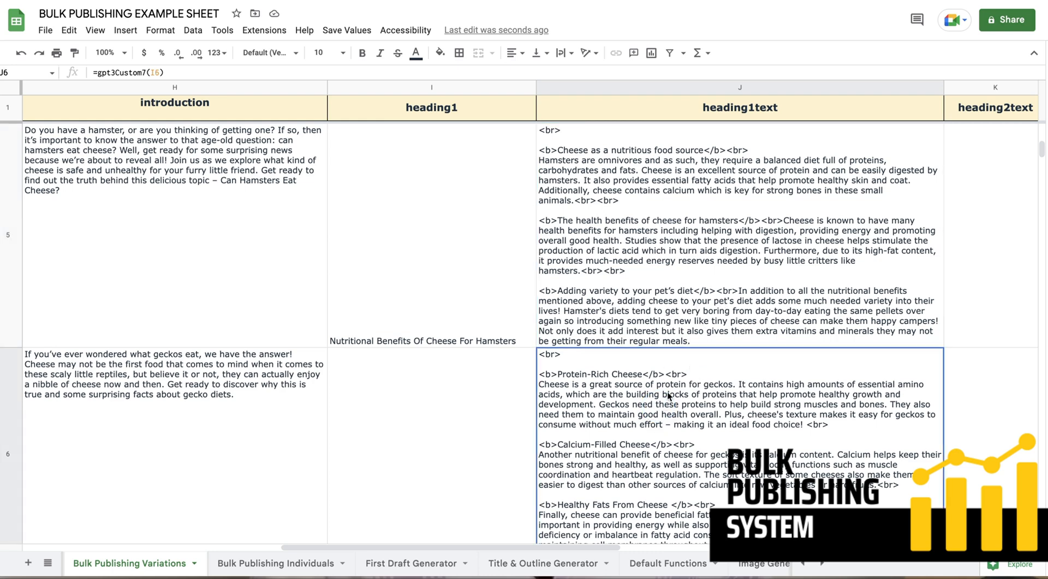
Step: Insert one empty column directly before the heading2text column
scroll(669, 393, "down", 1)
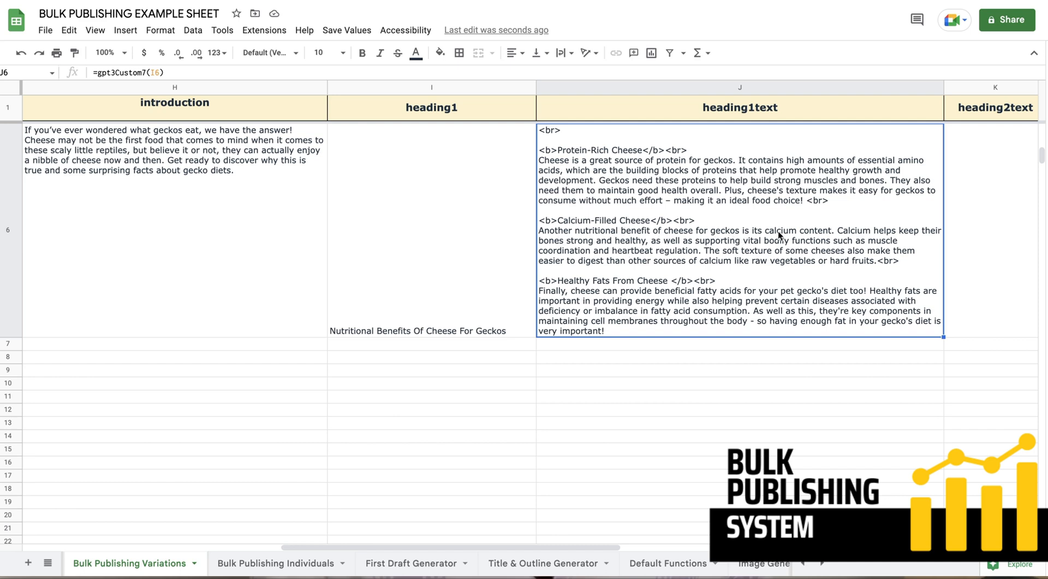
left_click(967, 222)
scroll(967, 222, "up", 2)
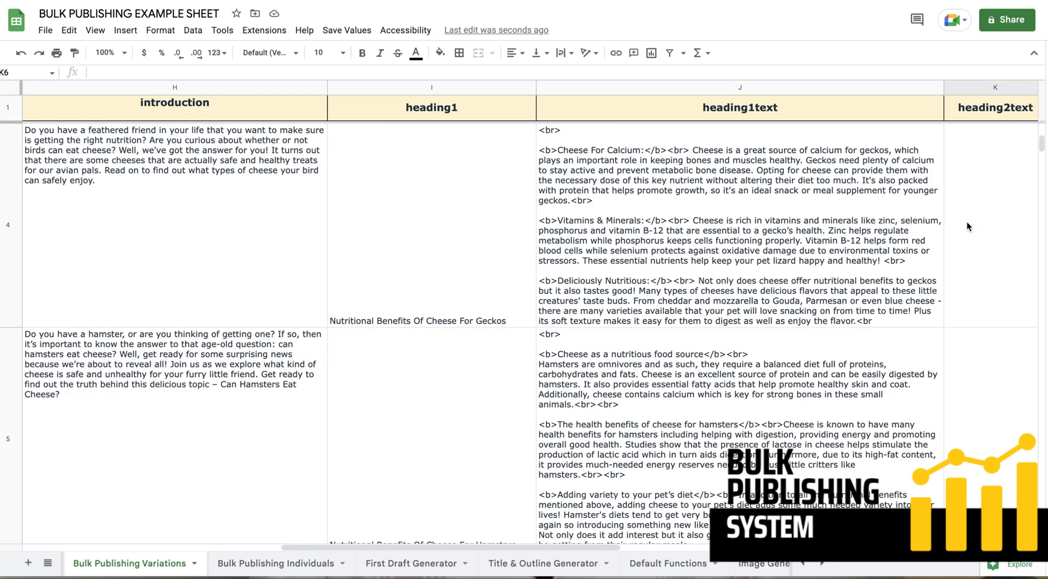
scroll(966, 221, "right", 5)
scroll(967, 222, "up", 5)
scroll(765, 134, "left", 2)
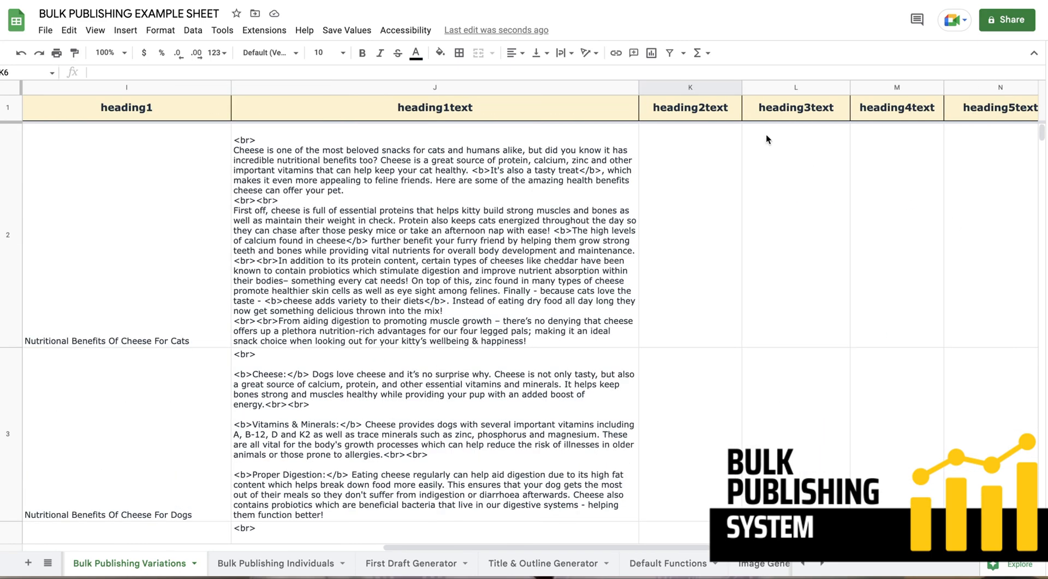
left_click(692, 88)
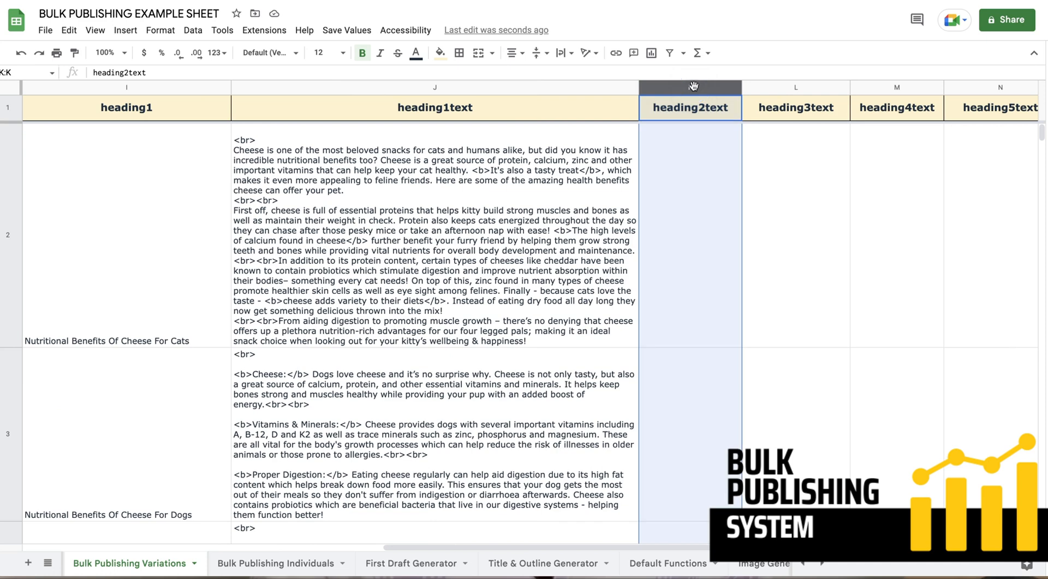
right_click(693, 86)
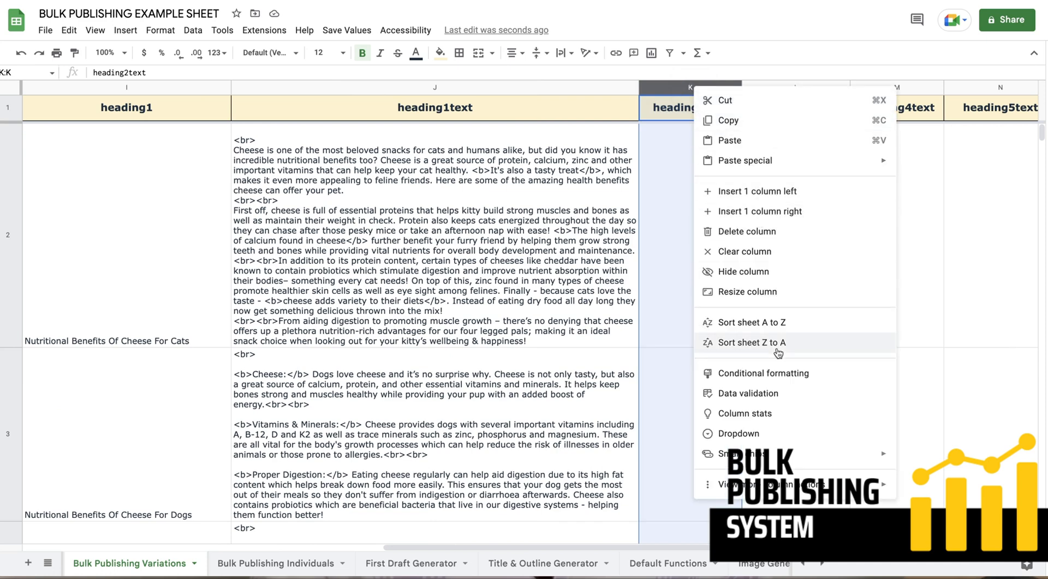
left_click(764, 191)
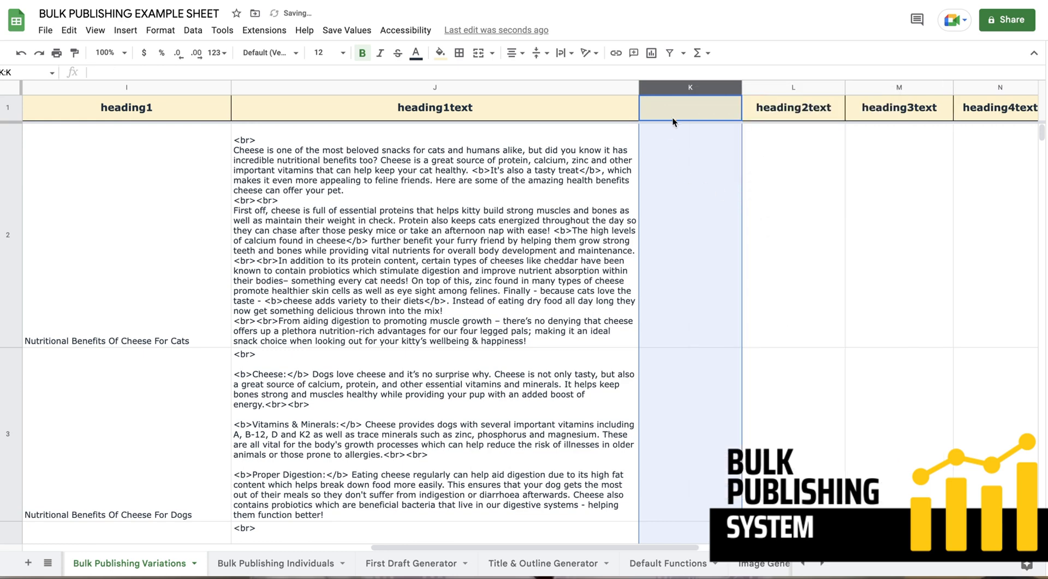
Step: Title the new empty column "heading 2" in header cell K1
left_click(678, 115)
type("he")
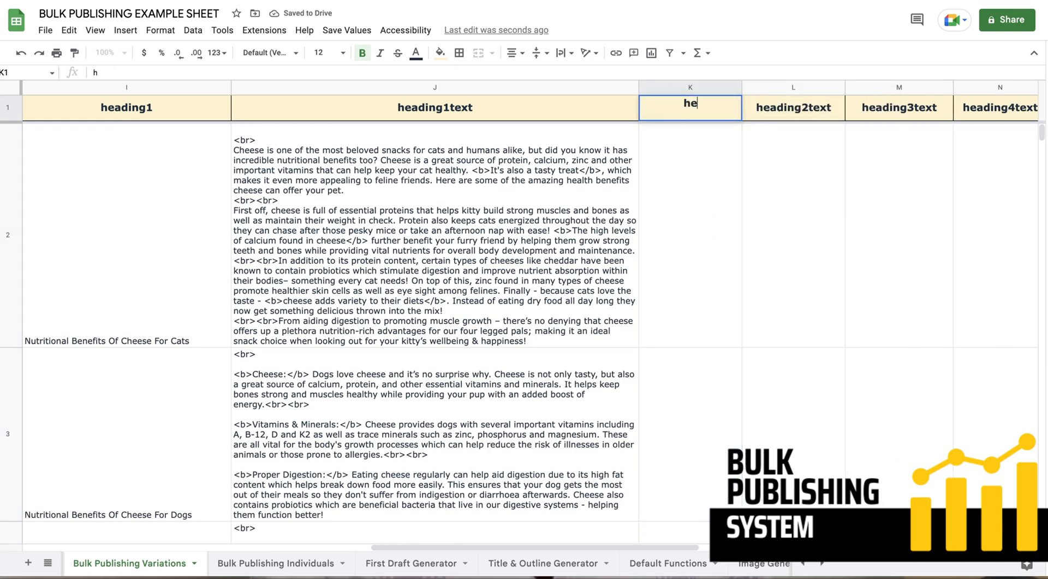
type("ading 2")
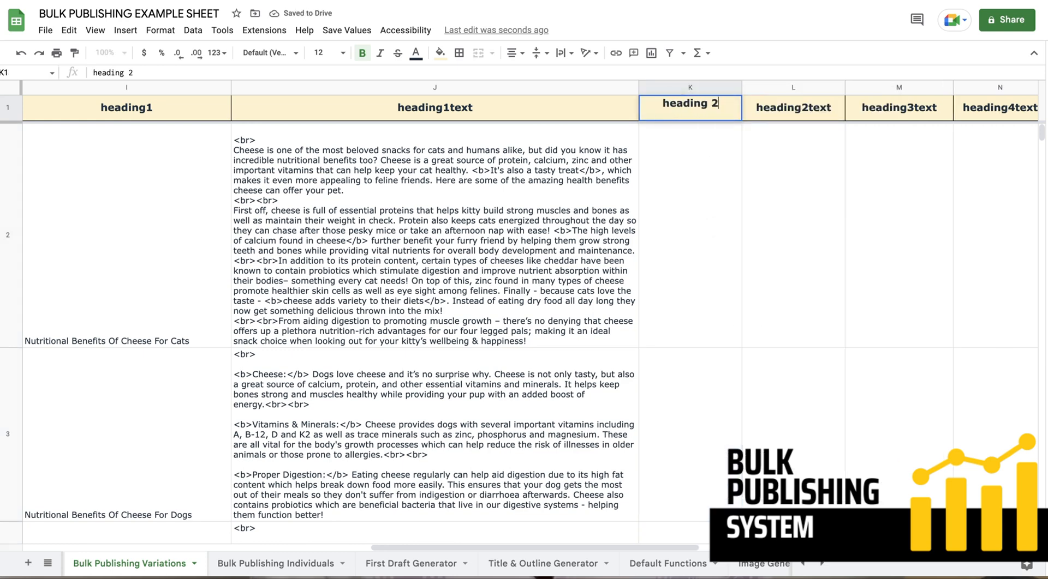
left_click(744, 141)
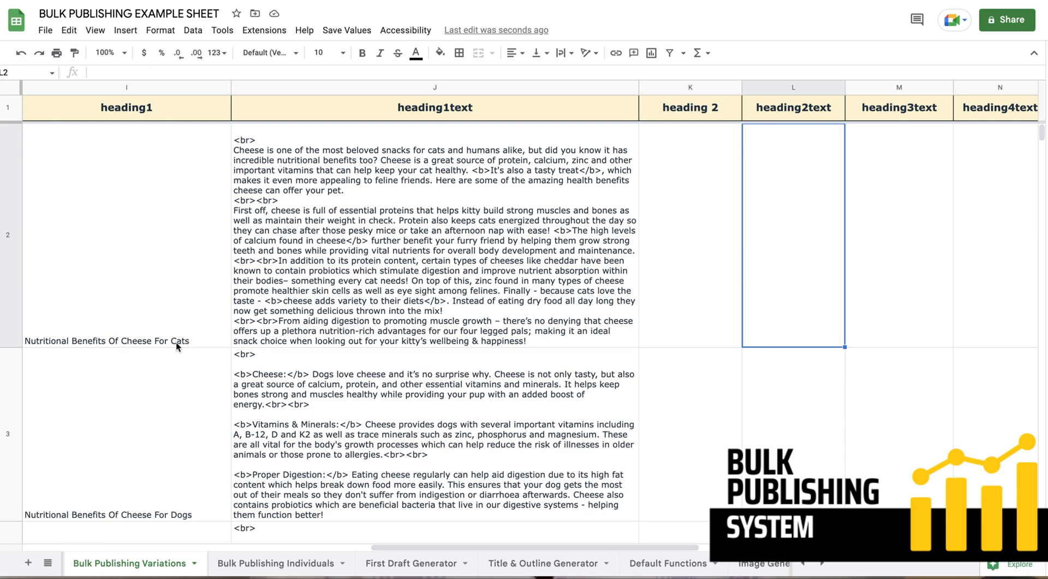
Step: Examine the heading1 formula in I2 as a model for the empty heading 2 cell K2
left_click(186, 304)
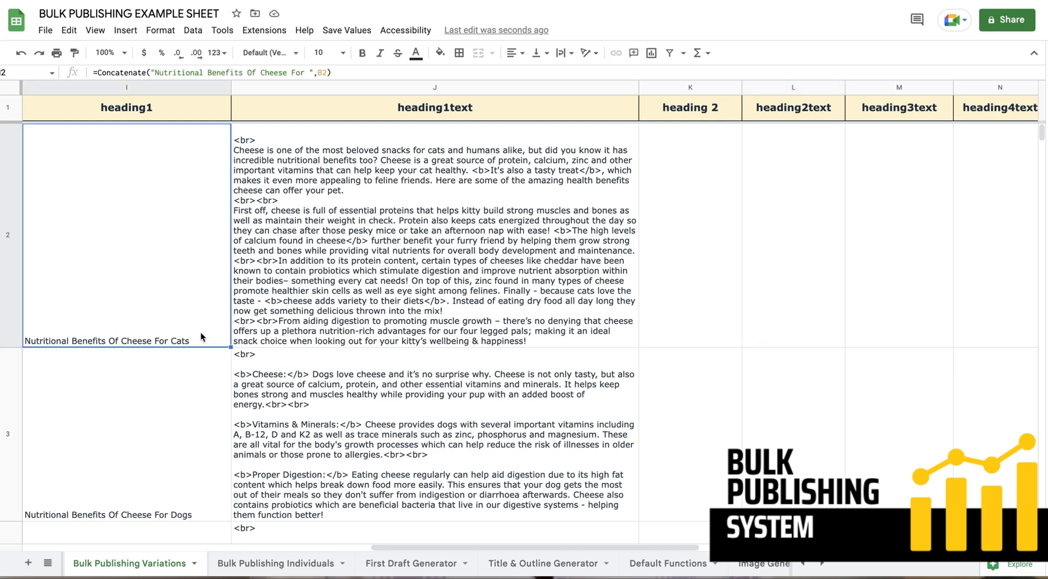
left_click(710, 250)
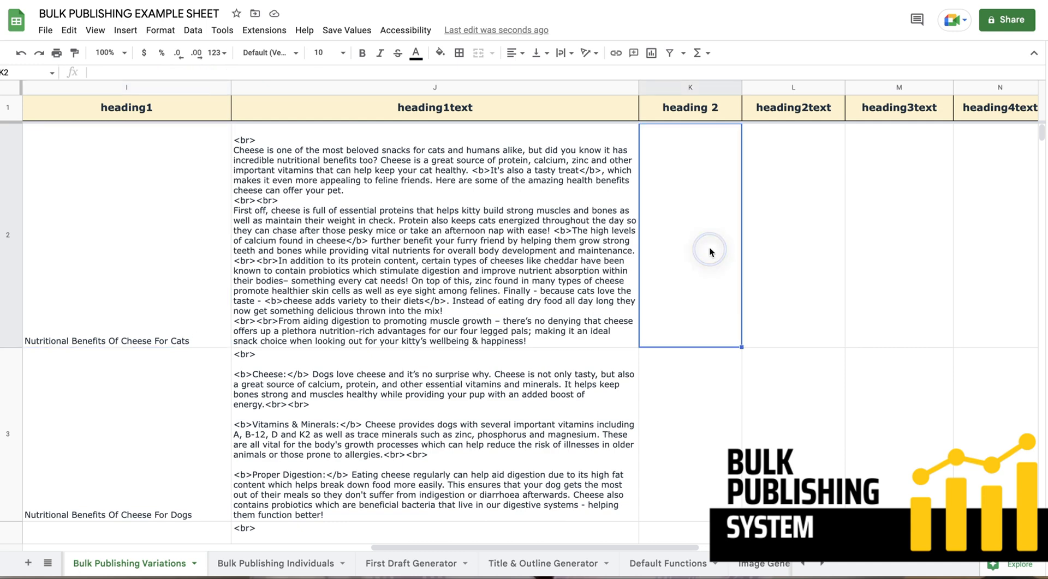
left_click(200, 302)
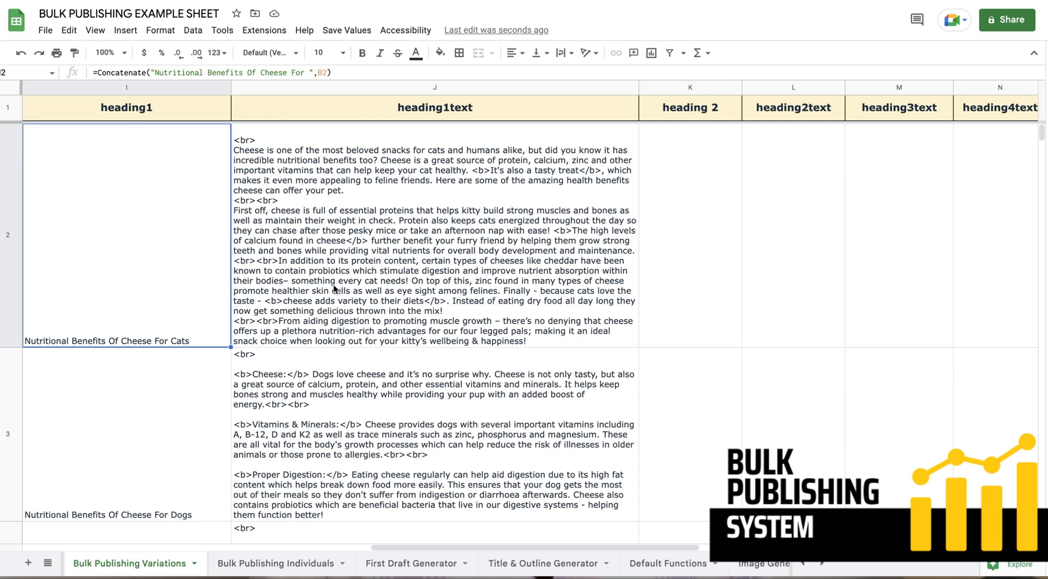
left_click(391, 280)
left_click(156, 255)
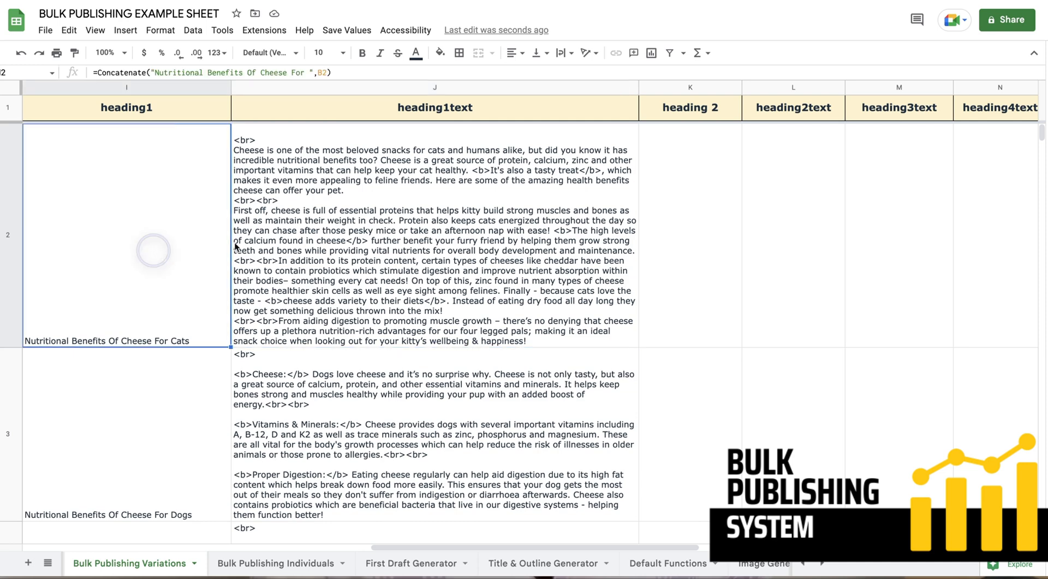
left_click(689, 239)
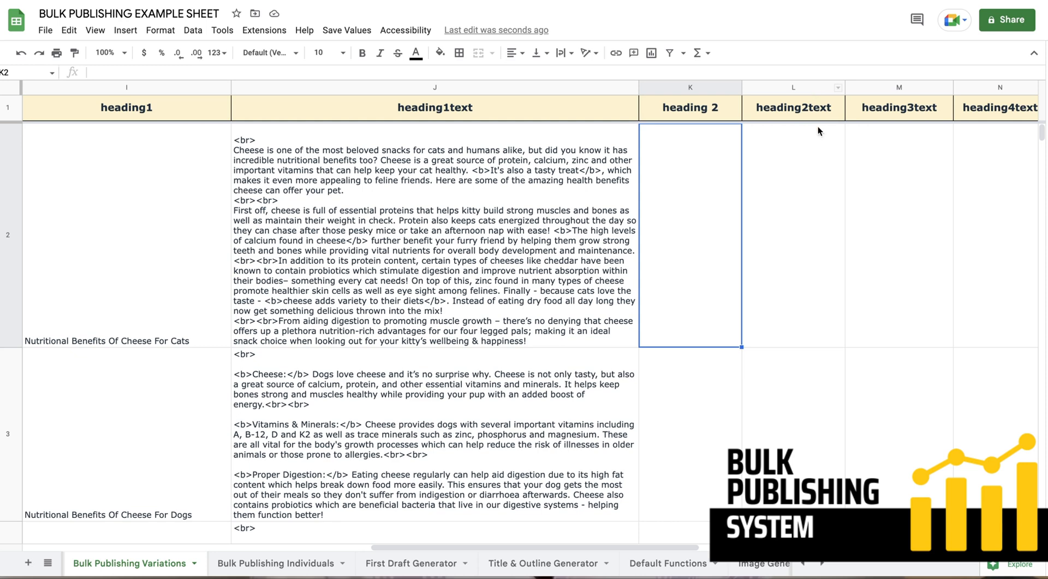
Step: Start a CONCATENATE formula in the heading 2 cell K2, without any stray cell reference
double_click(687, 252)
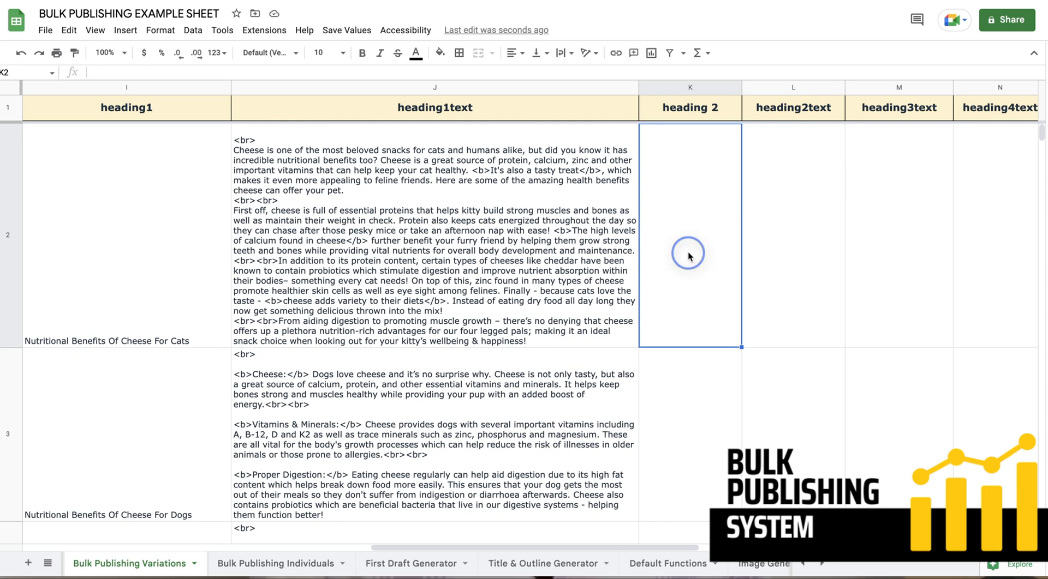
type("=")
left_click(502, 343)
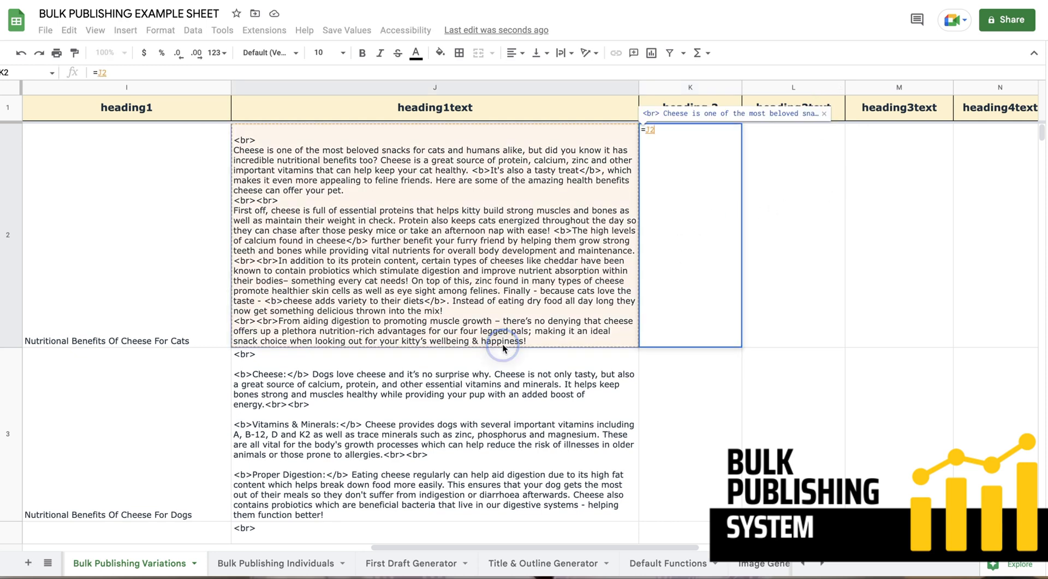
left_click(692, 251)
key("Right")
key("Right")
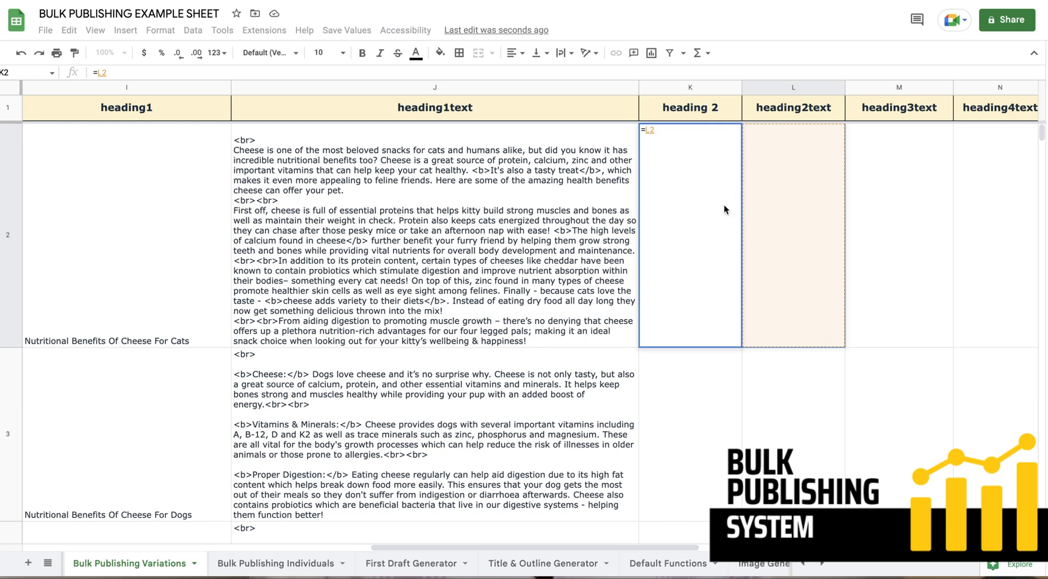
left_click(691, 158)
left_click(661, 129)
double_click(646, 129)
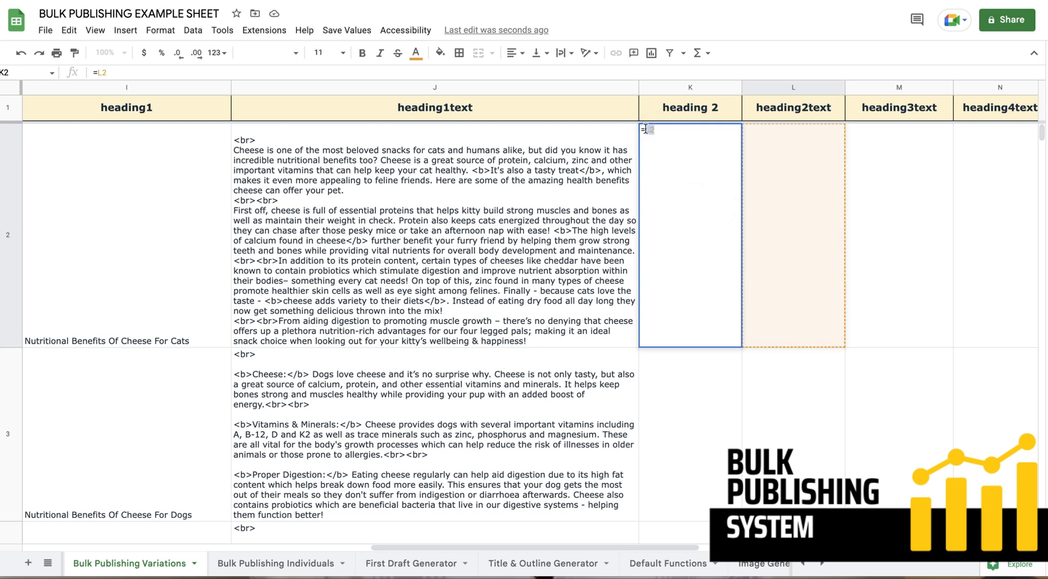
type("Concat")
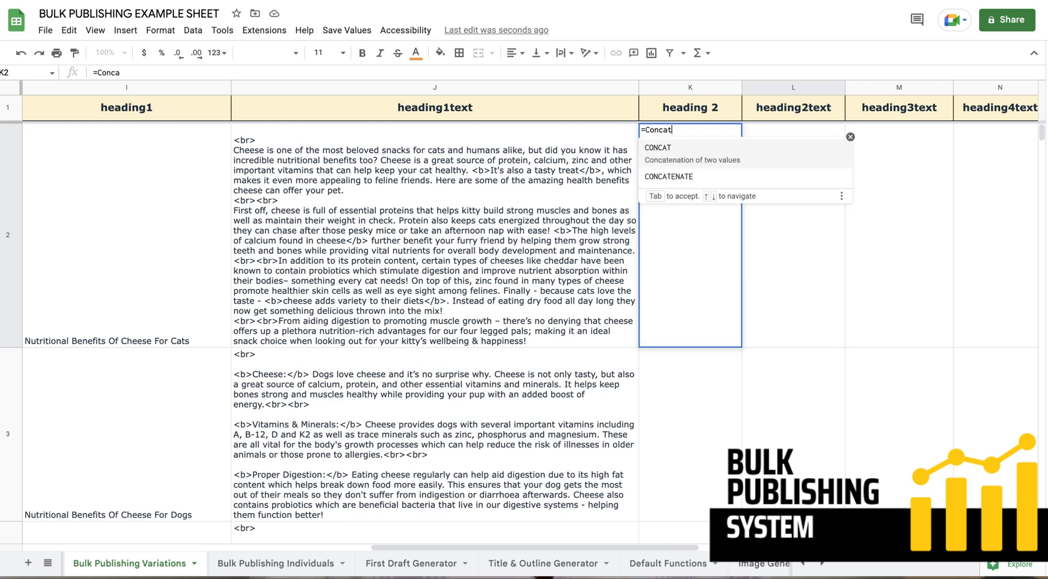
type("enatena")
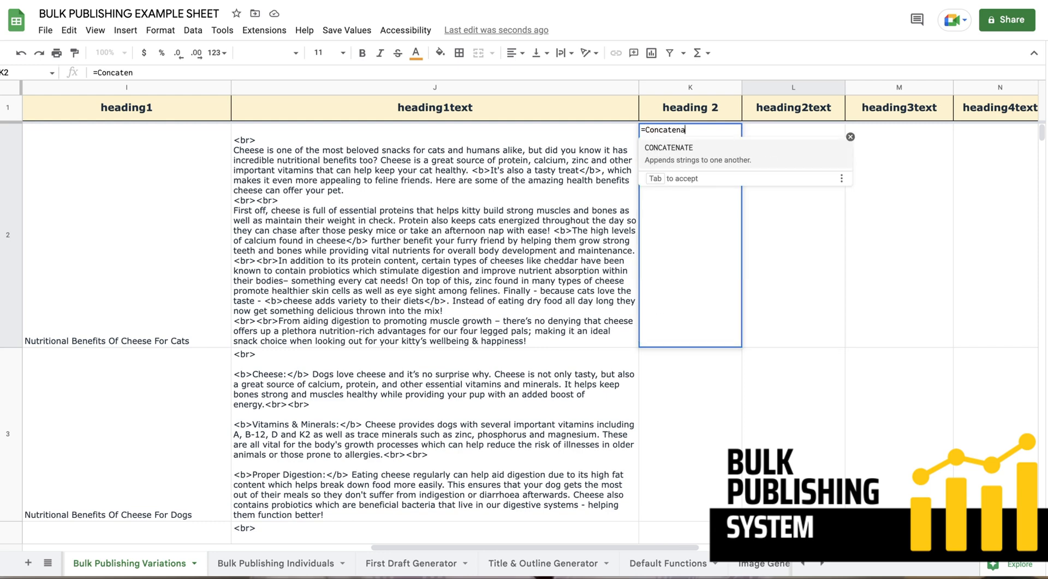
type("(")
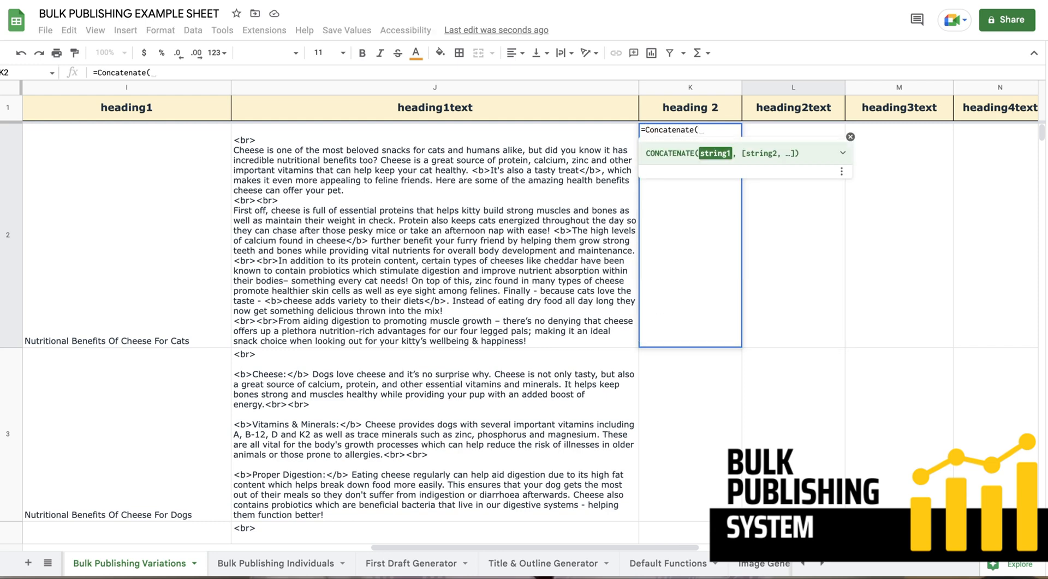
Step: Add the quoted text "Can " with a trailing space as the formula's first argument
type("Can")
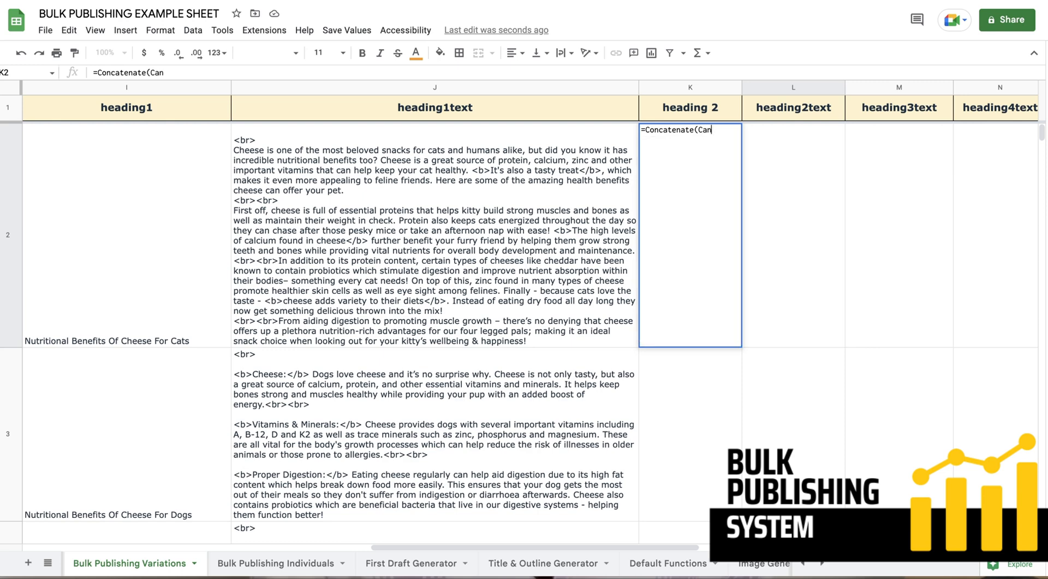
key("BackSpace")
key("BackSpace")
key("BackSpace")
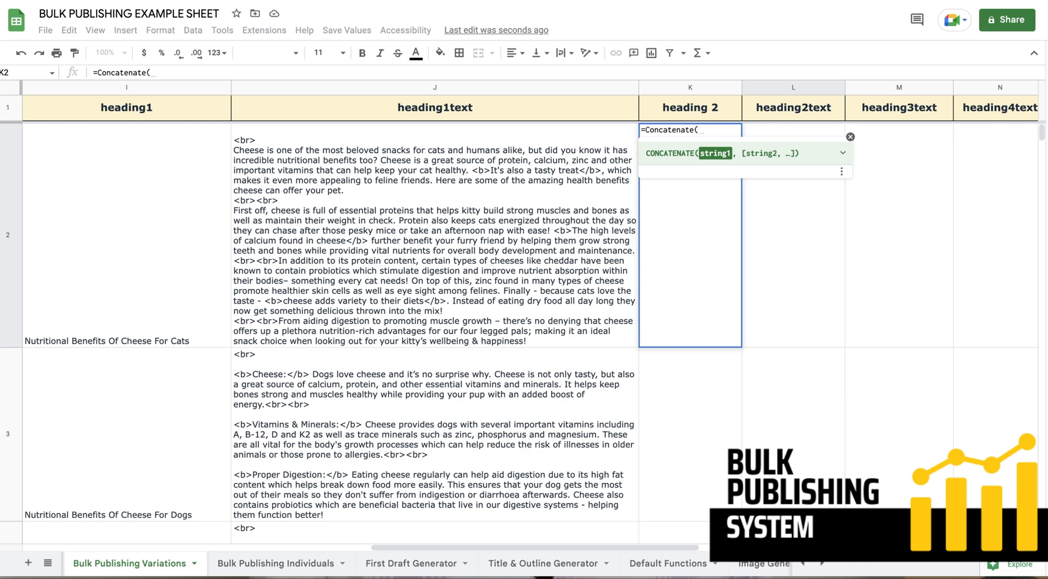
type("\"Can")
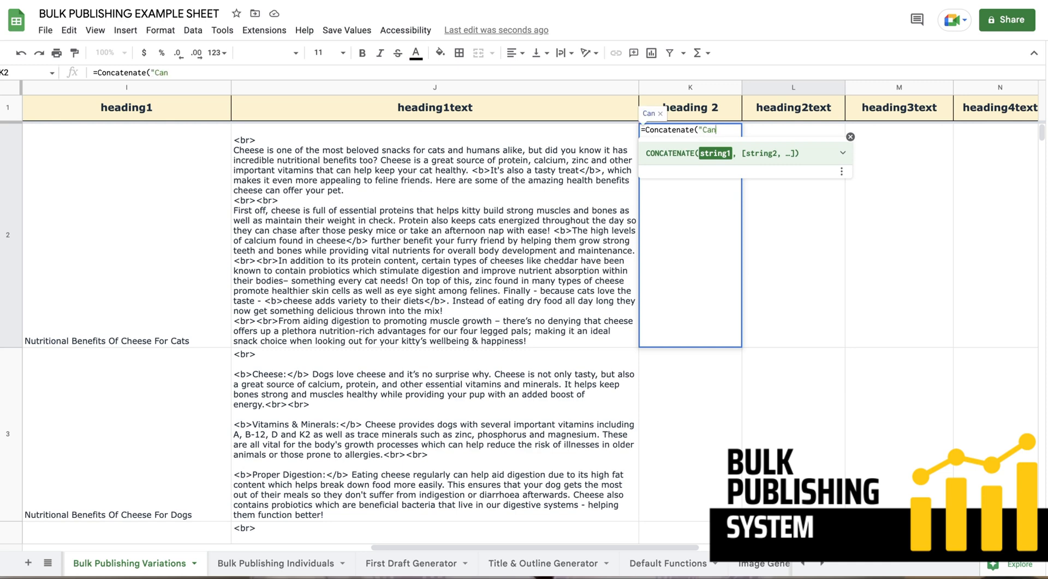
type(",")
key("BackSpace")
type("\",")
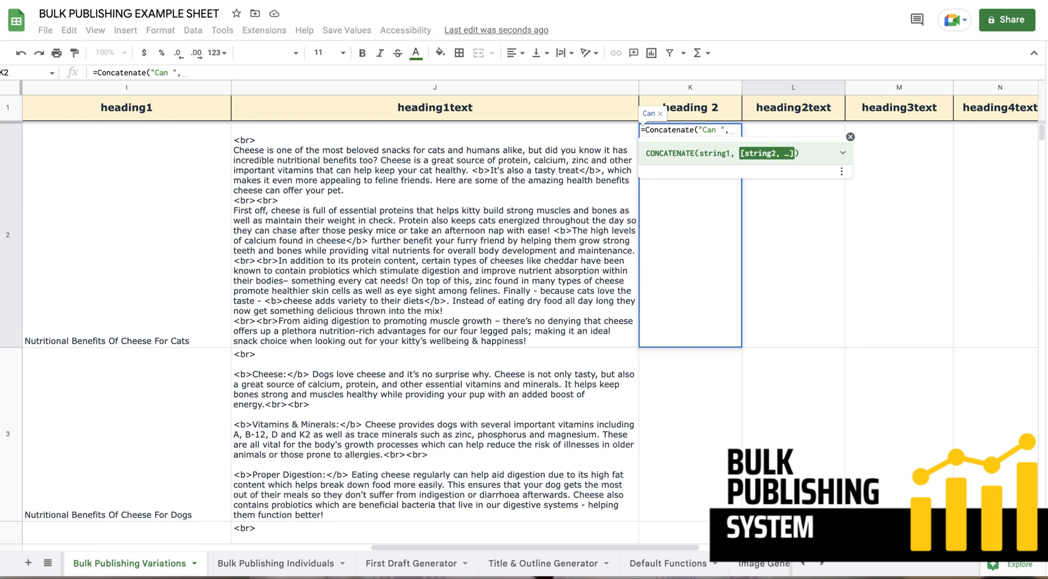
Step: Add the cat row's category cell B2 as the second argument of the K2 formula
scroll(454, 153, "left", 10)
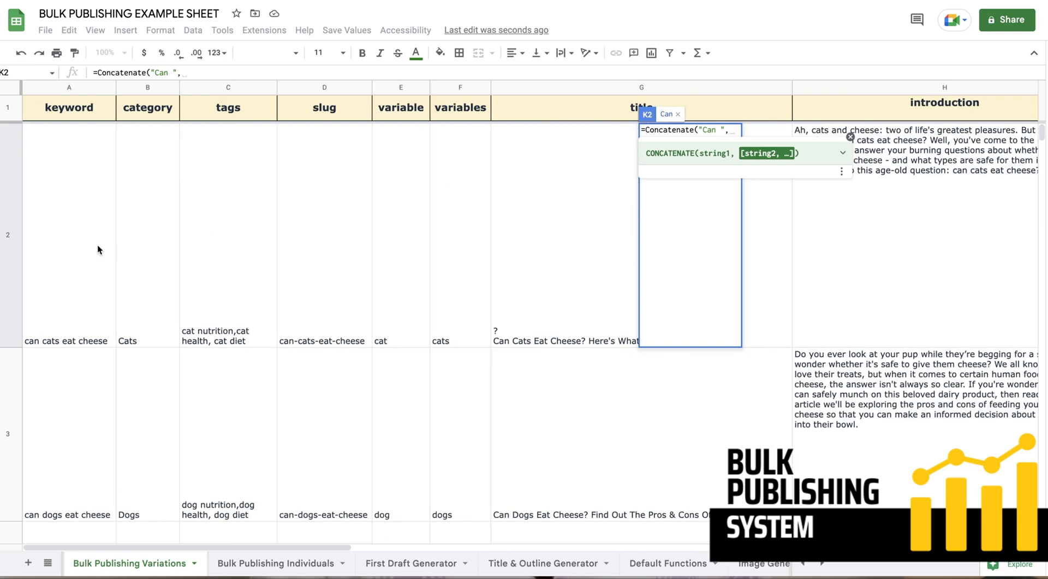
scroll(266, 222, "right", 10)
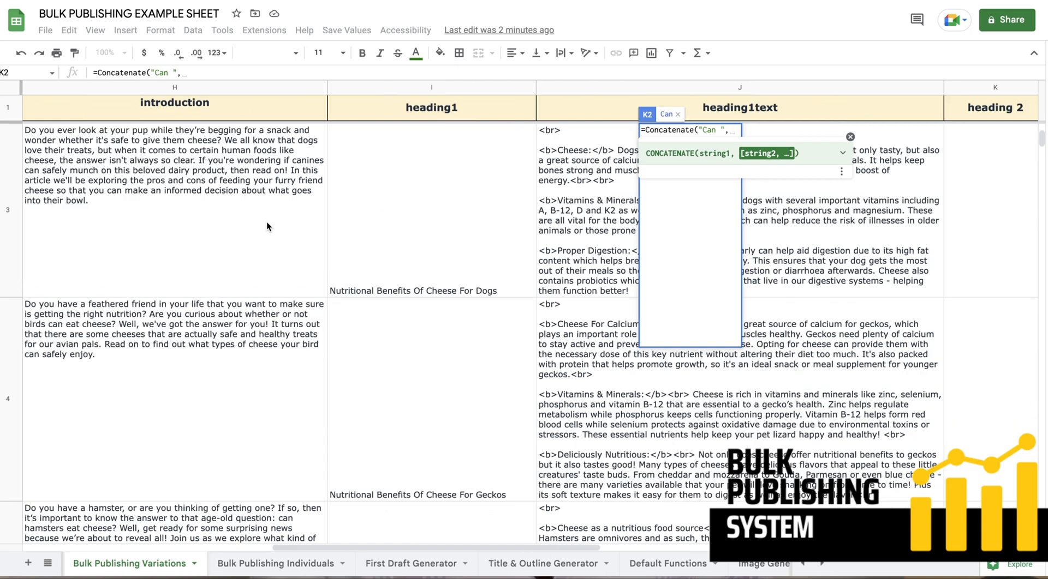
type("B2")
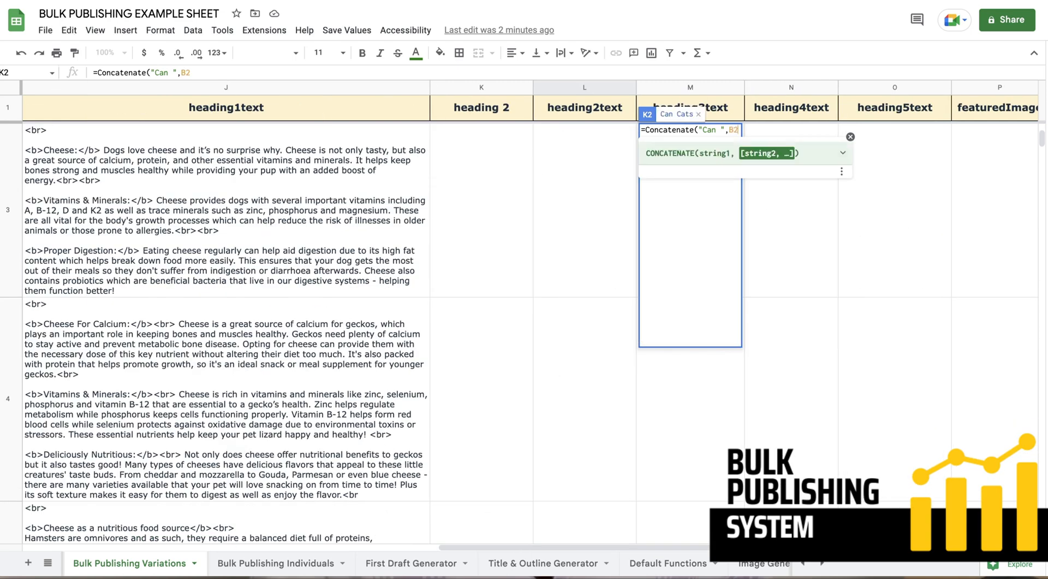
type(",")
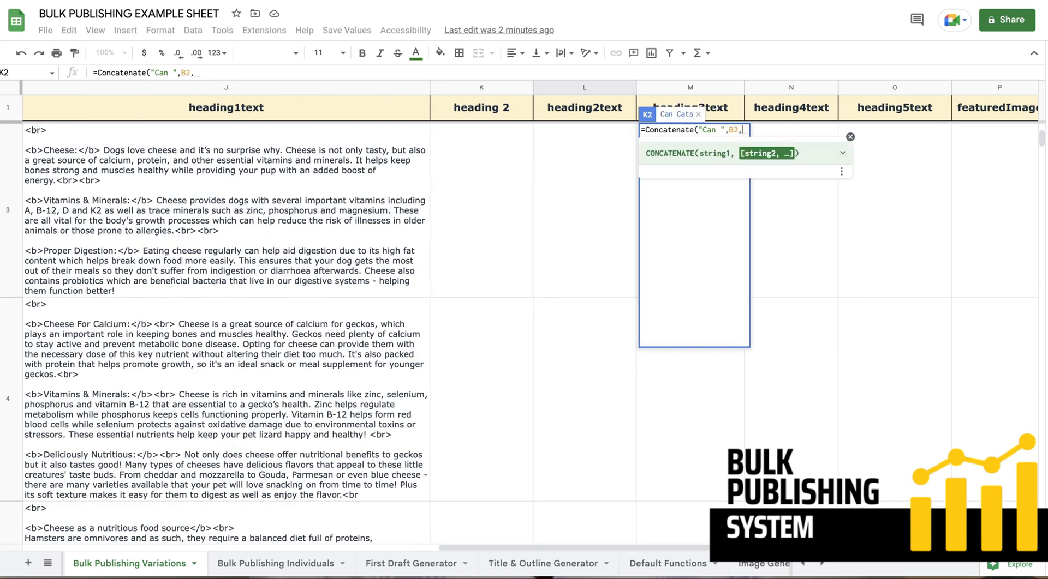
Step: Append the quoted text " Eat Cheese?" with a leading space as the last argument and complete the K2 formula
type(" \"")
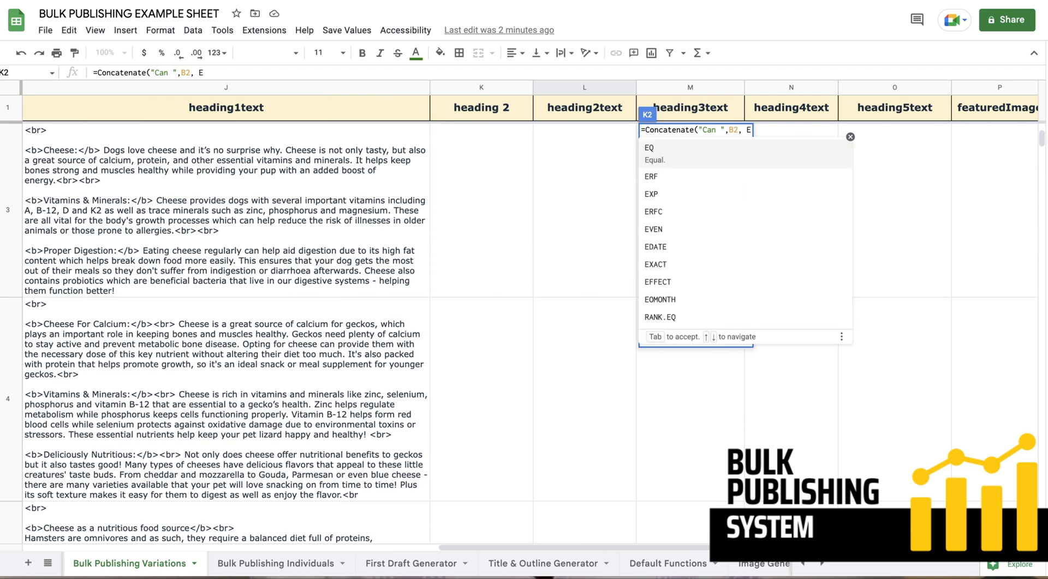
type("Eat")
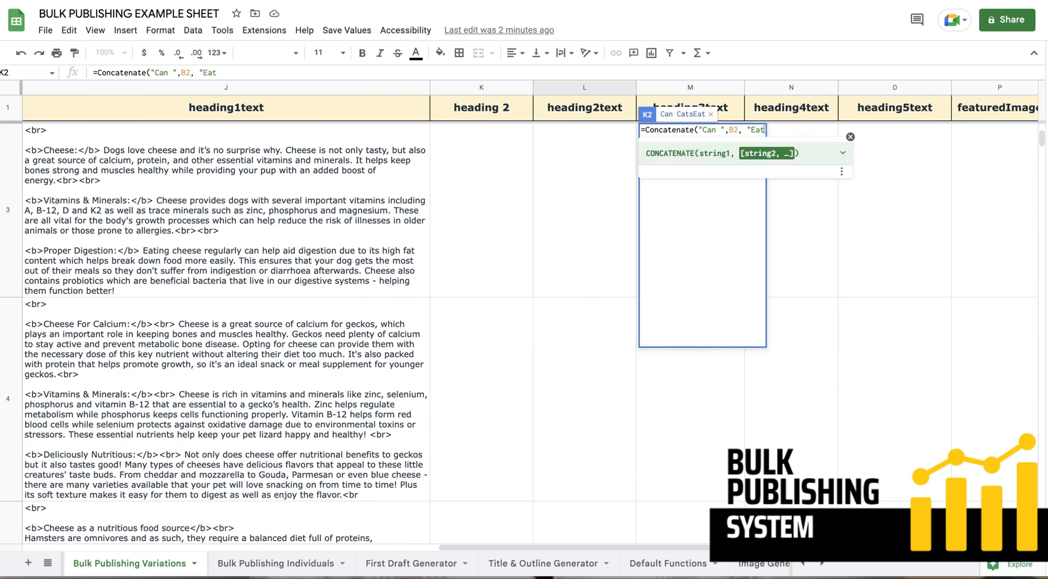
type(" Che")
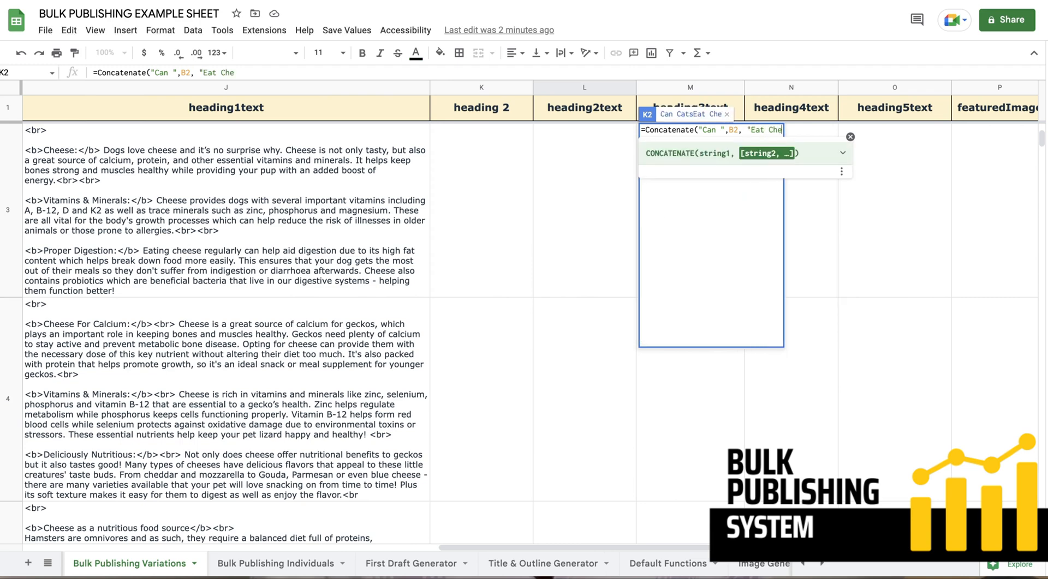
type("ese")
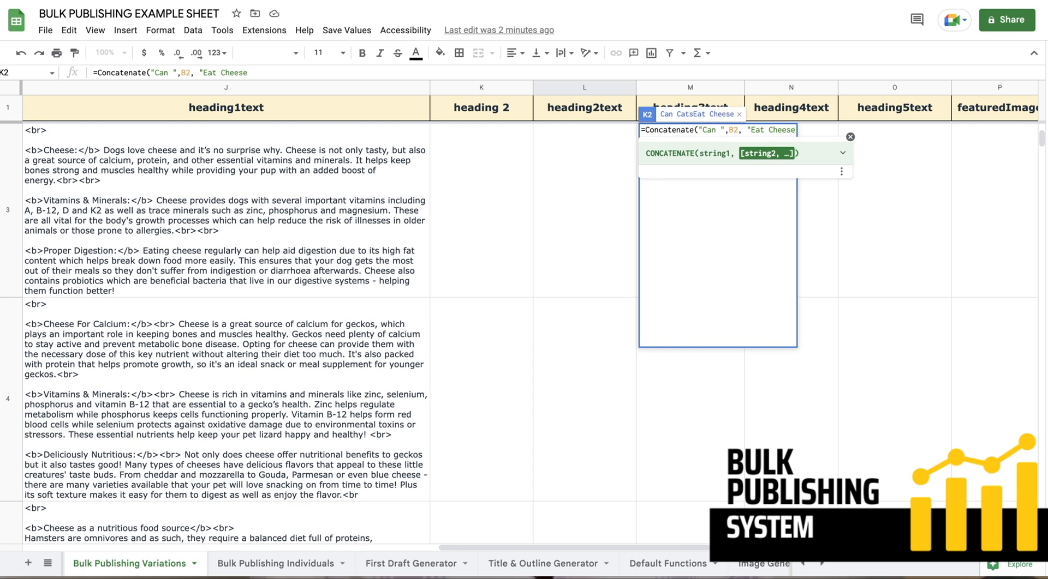
type("\"")
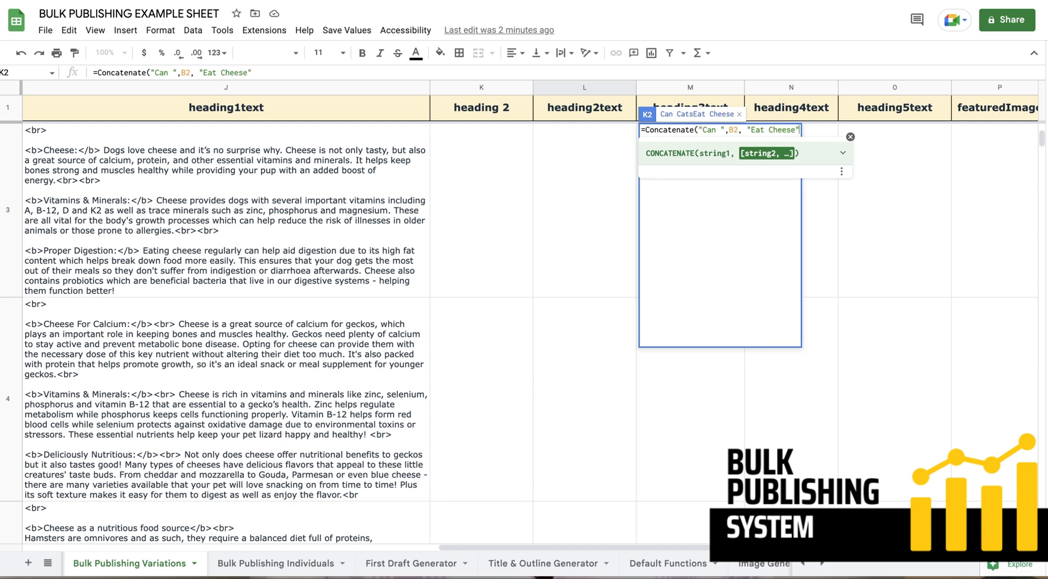
key("Return")
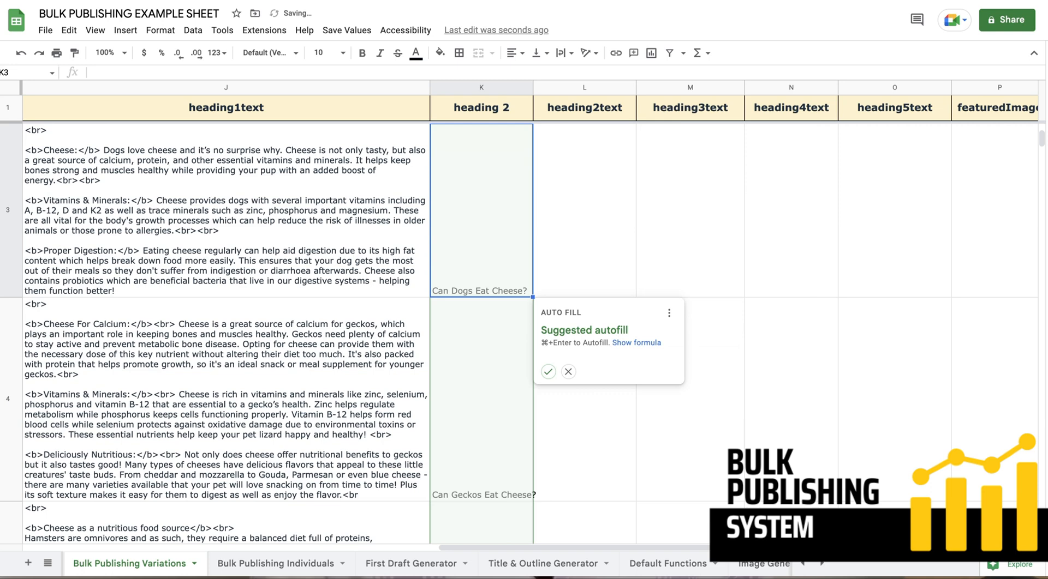
Step: Accept the suggested autofill for the heading 2 column and copy the gpt3Custom7 formula from J2 into heading2text cell L2
left_click(549, 374)
left_click(554, 227)
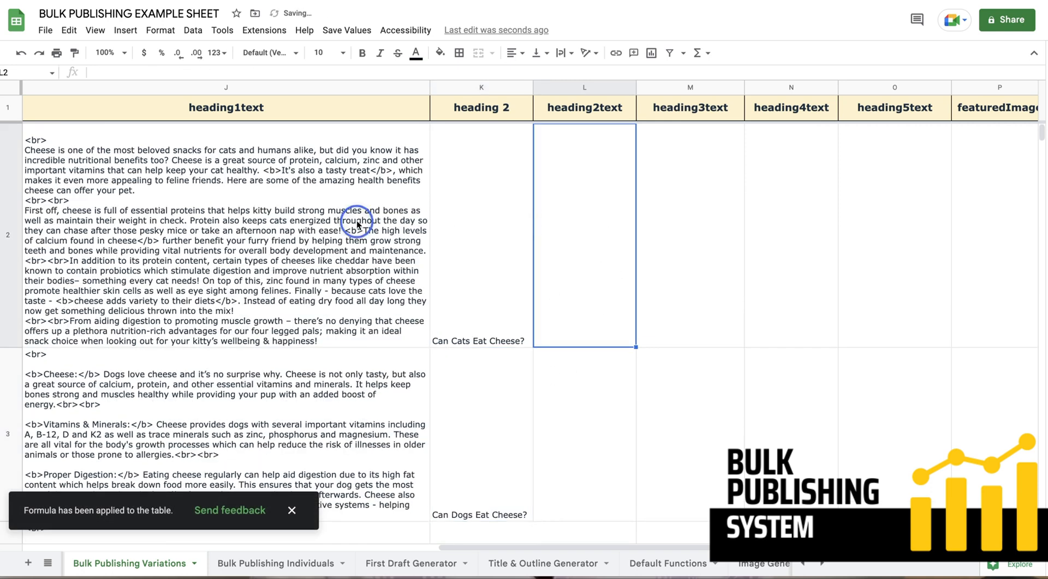
left_click(357, 223)
key("ctrl+c")
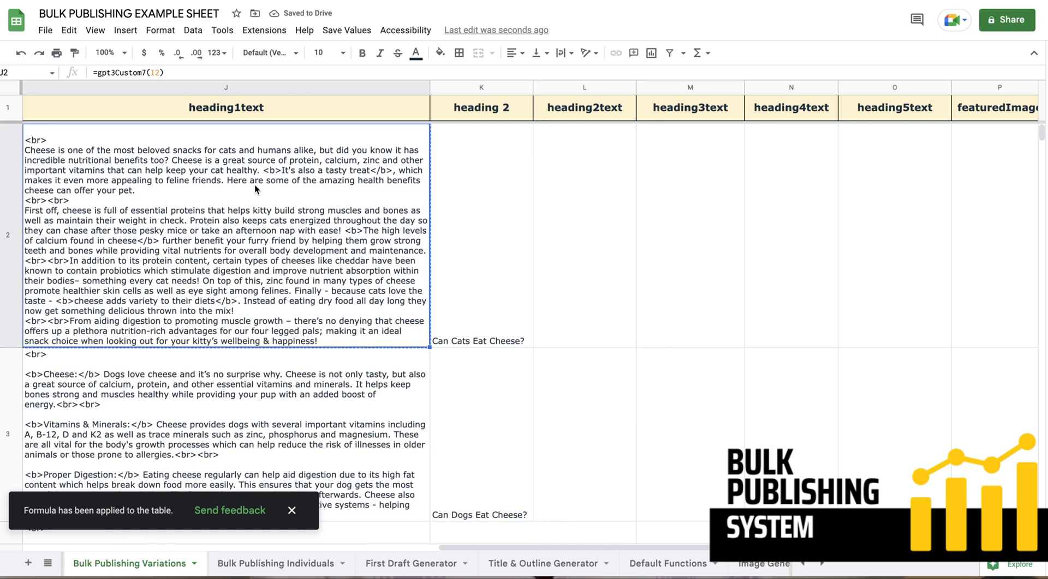
left_click(562, 191)
key("ctrl+v")
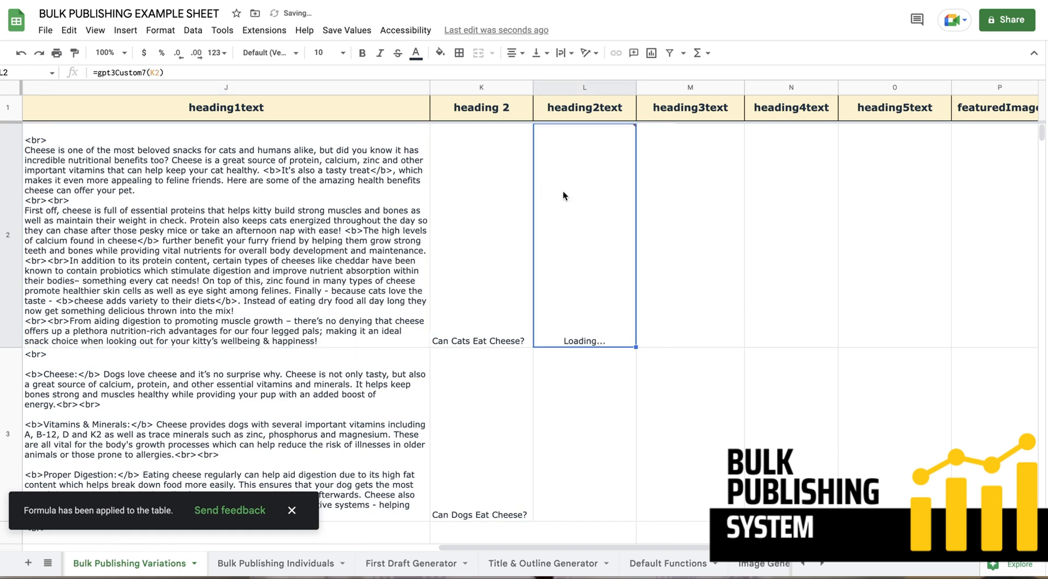
Step: Fill the gpt3Custom7 formula from L2 down through L5 and widen the heading2text column
left_click(572, 221)
double_click(571, 221)
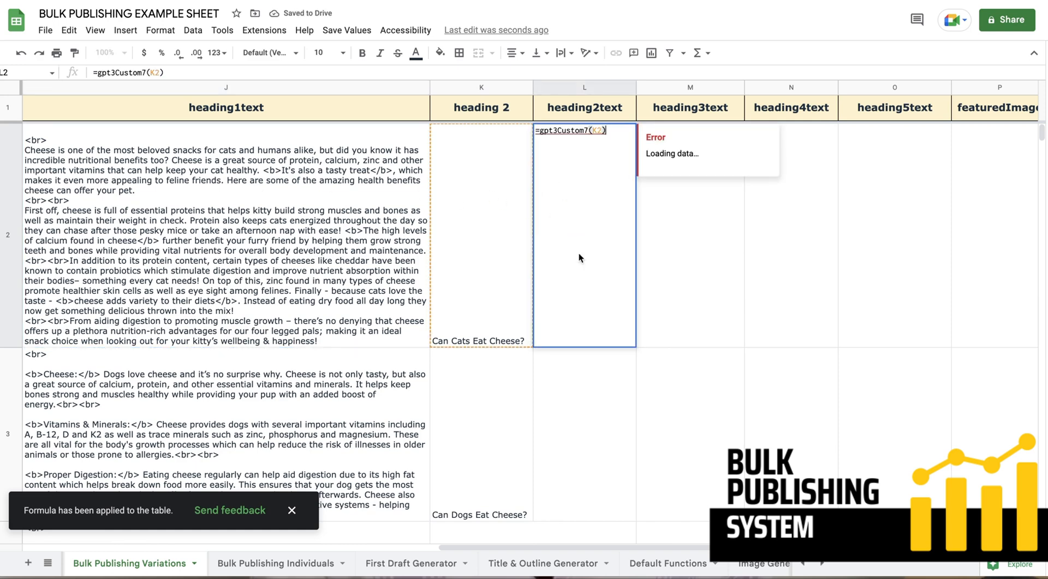
left_click(595, 390)
left_click(619, 344)
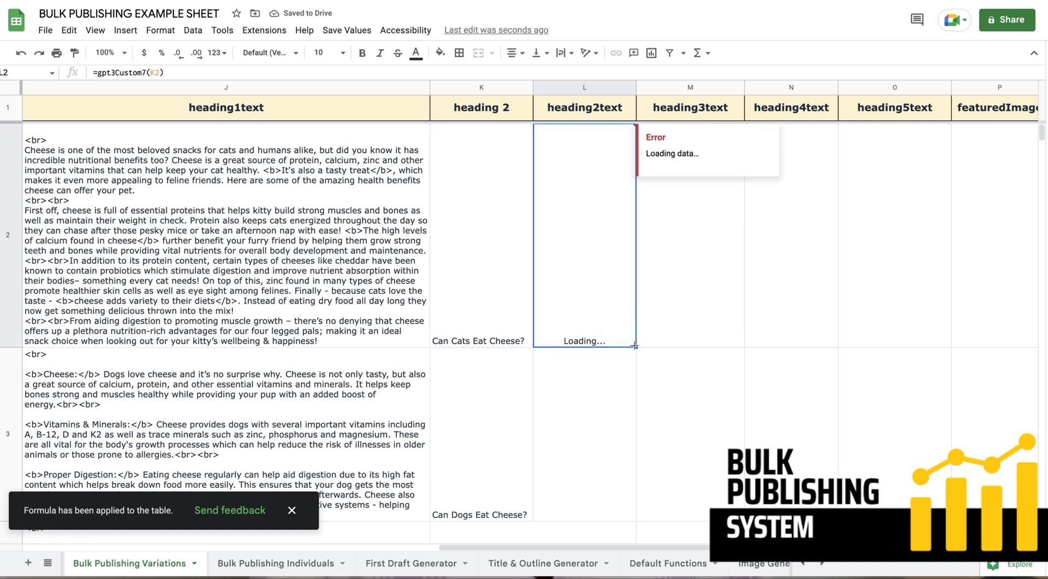
left_click_drag(636, 347, 626, 533)
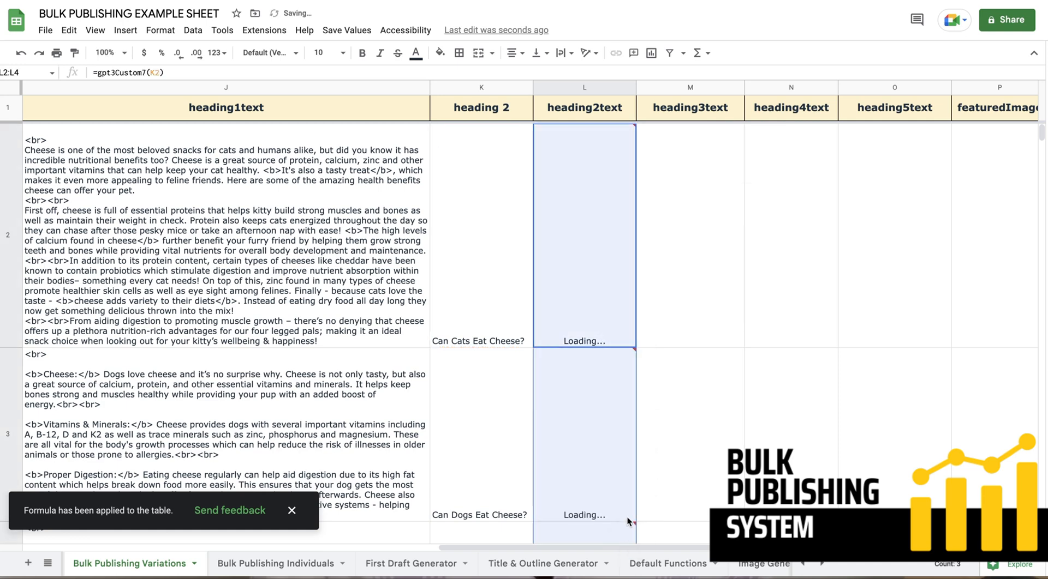
scroll(627, 508, "down", 5)
scroll(623, 362, "up", 4)
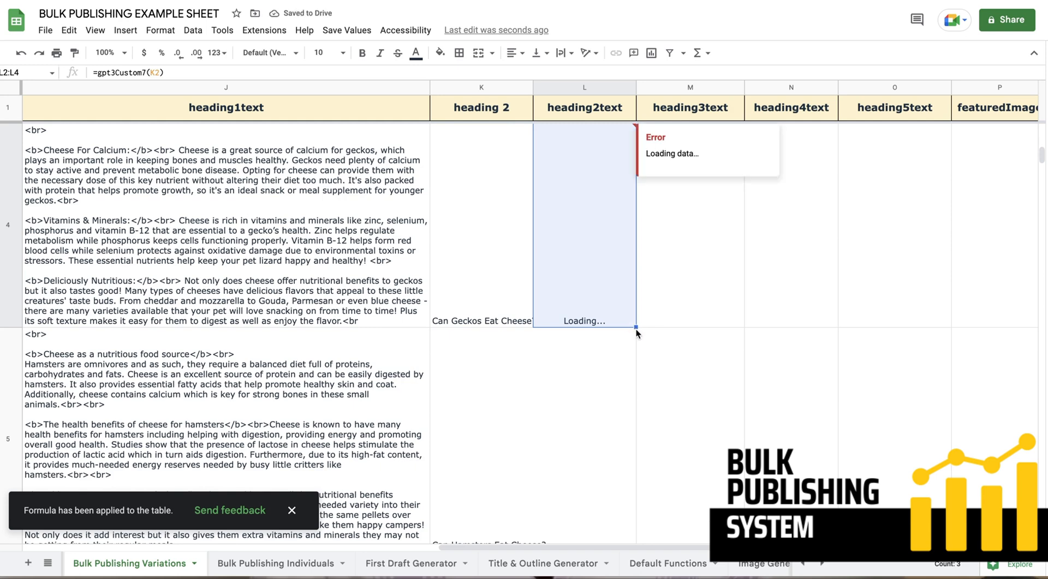
left_click(635, 327)
left_click_drag(635, 328, 637, 429)
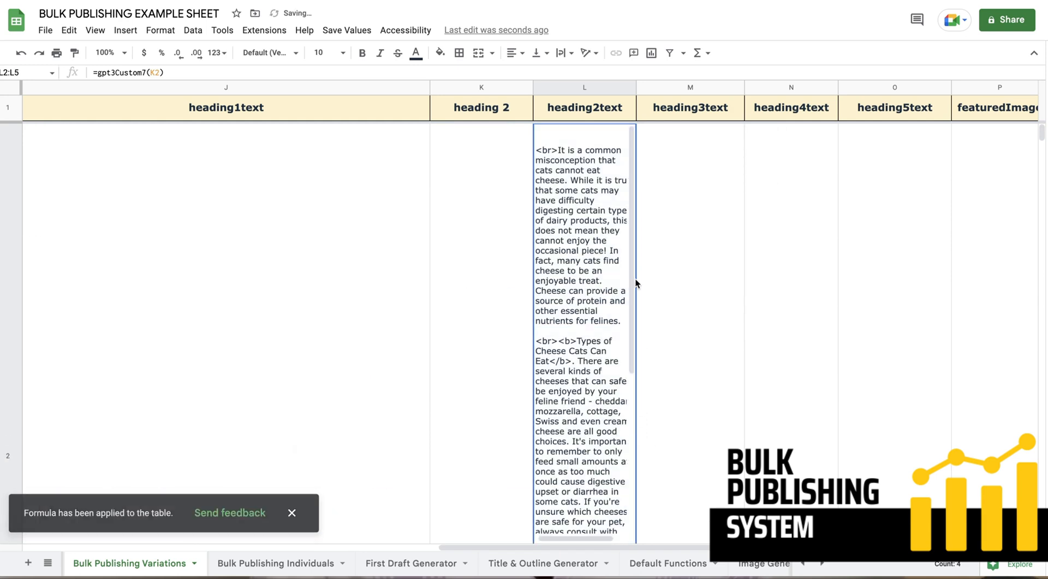
left_click_drag(636, 87, 781, 89)
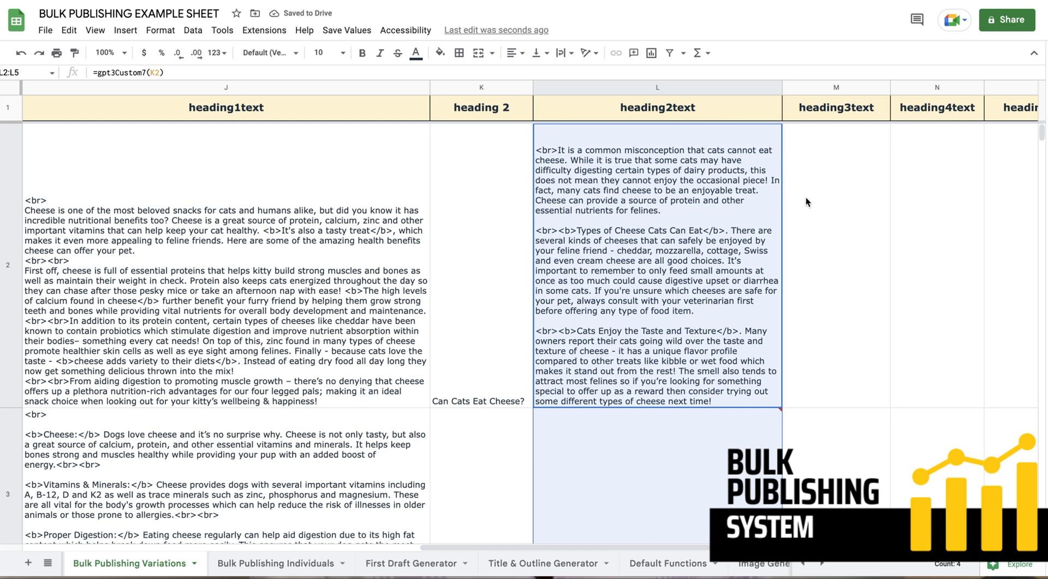
Step: Review the generated heading2text sections for the cat, dog, gecko and hamster rows
left_click(800, 226)
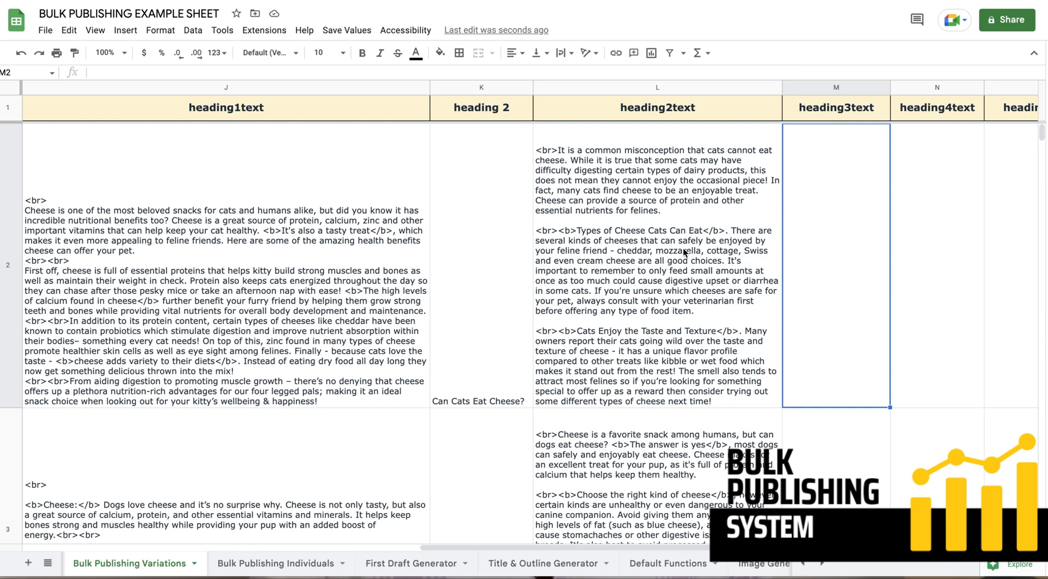
scroll(682, 330, "down", 3)
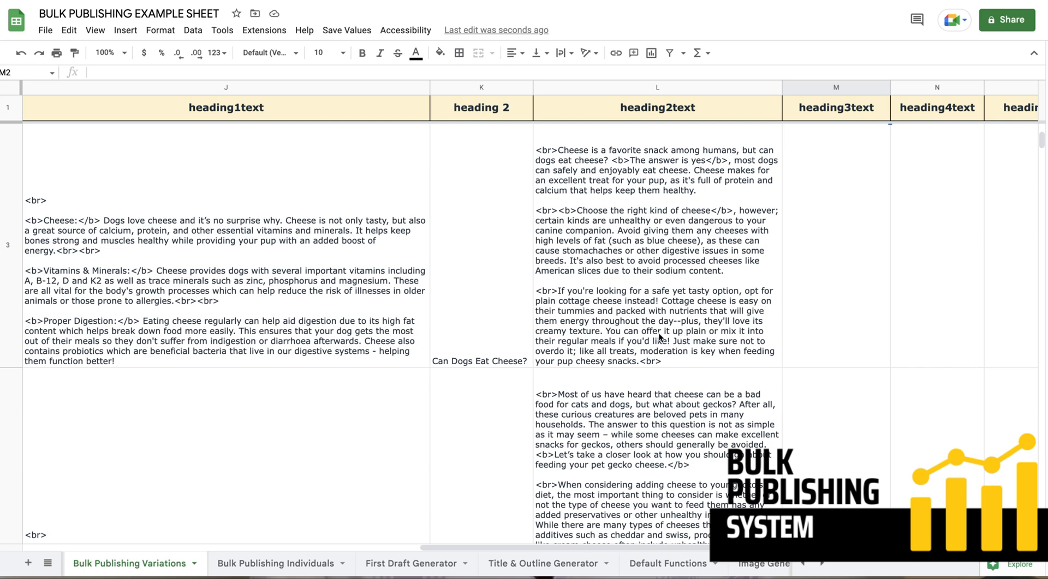
left_click(671, 431)
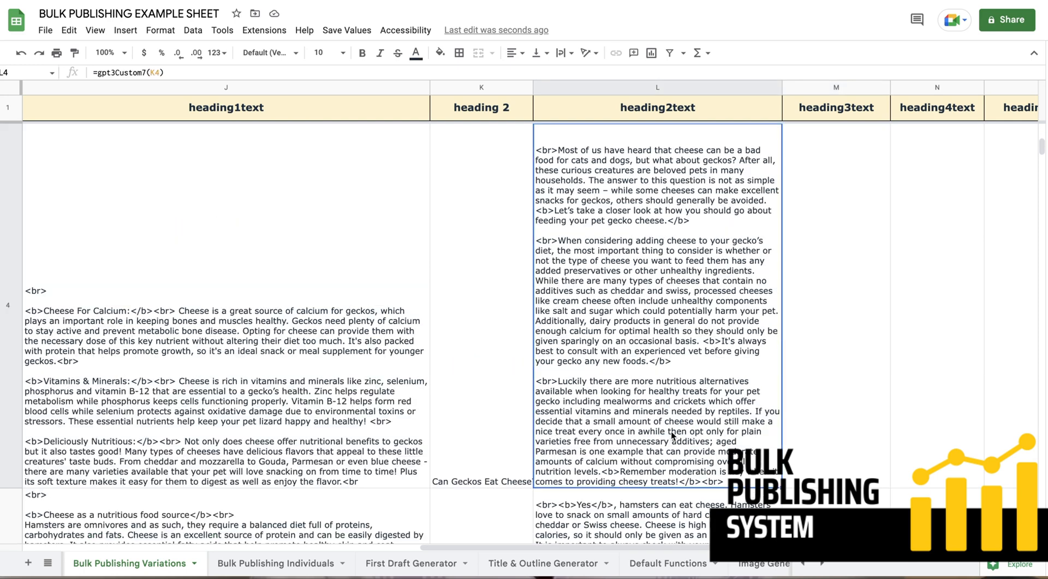
scroll(670, 431, "up", 2)
scroll(670, 431, "up", 2)
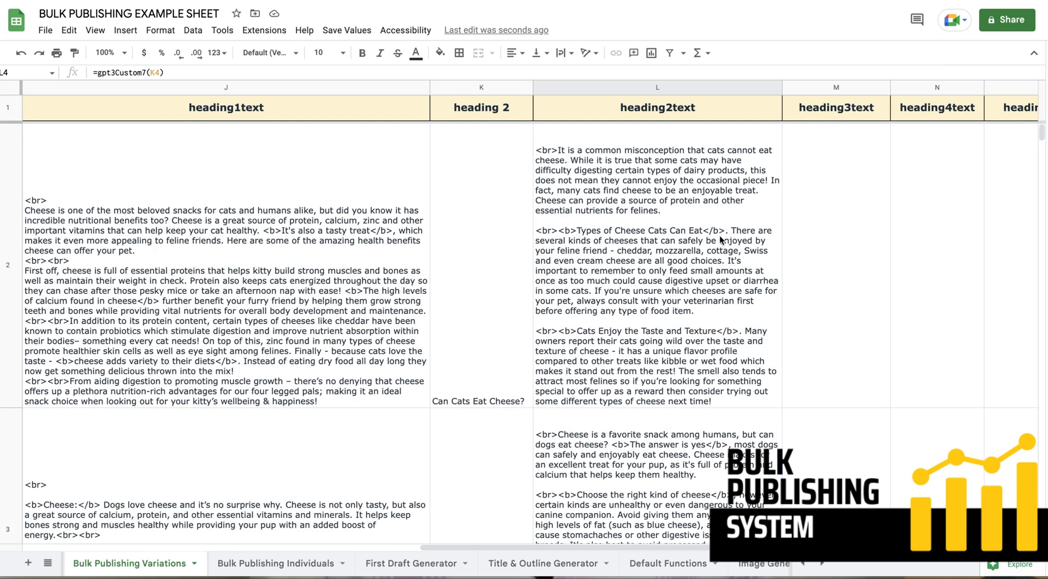
scroll(604, 285, "down", 5)
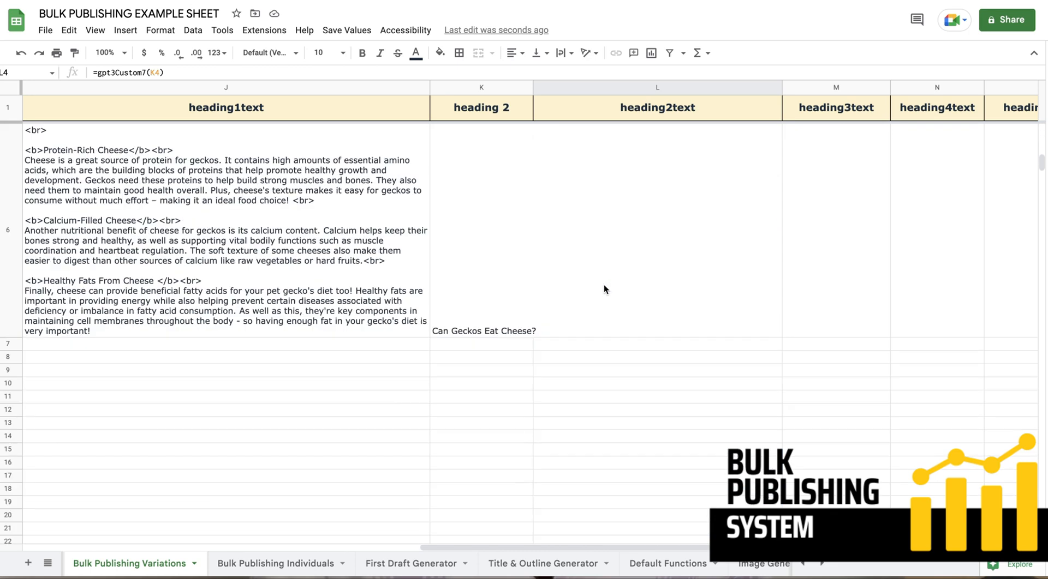
scroll(603, 285, "up", 1)
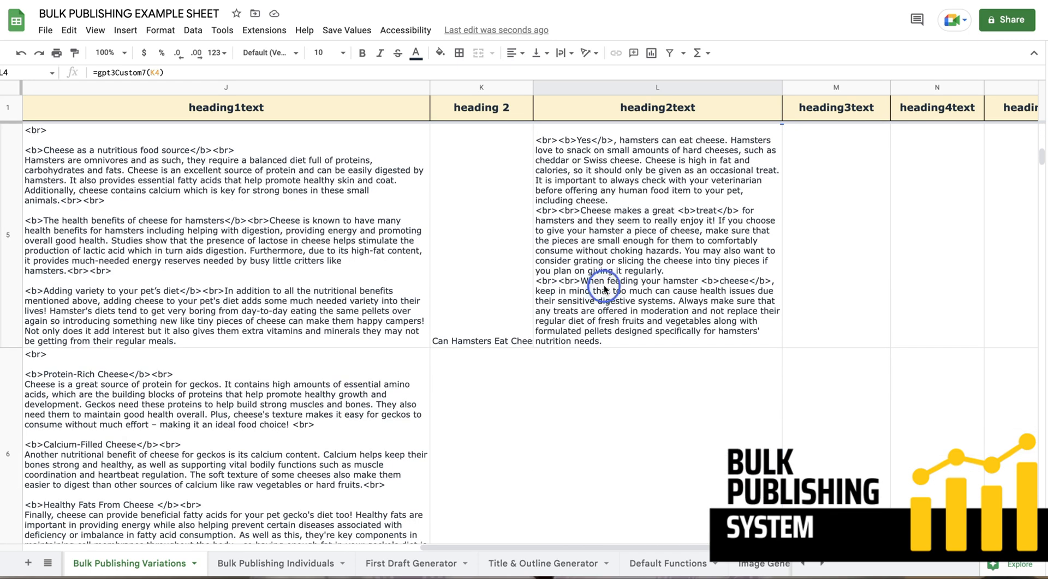
left_click(614, 271)
scroll(638, 242, "up", 3)
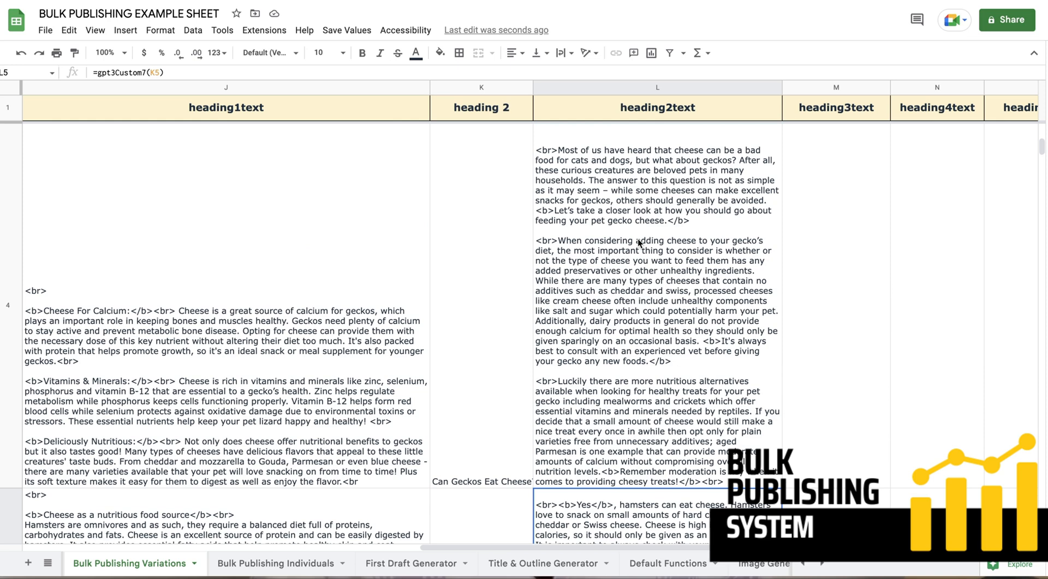
scroll(645, 300, "down", 5)
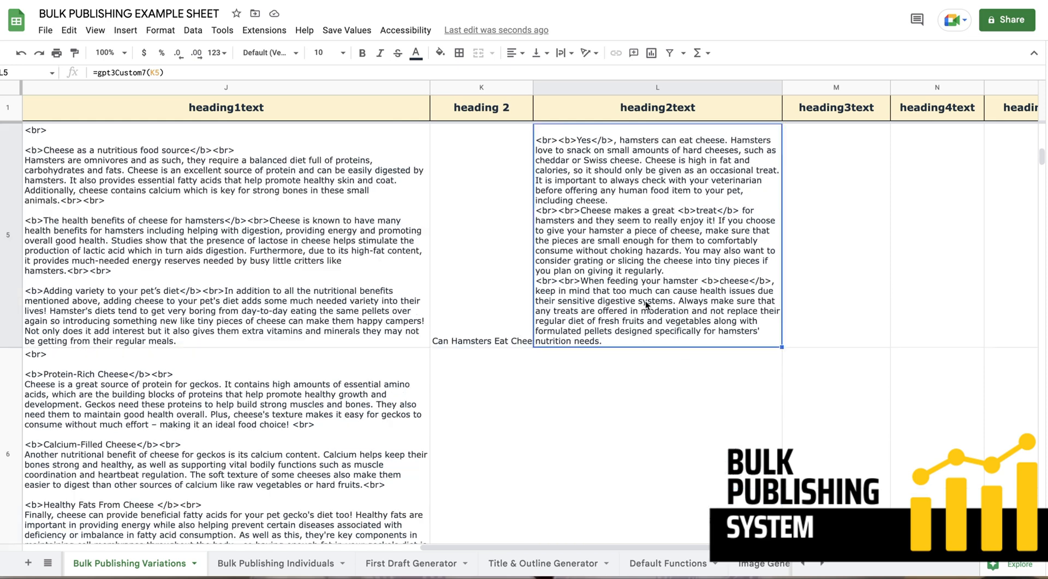
scroll(645, 300, "up", 2)
Step: Try to extend the heading2text formula from L5 down into L6
left_click_drag(782, 347, 781, 395)
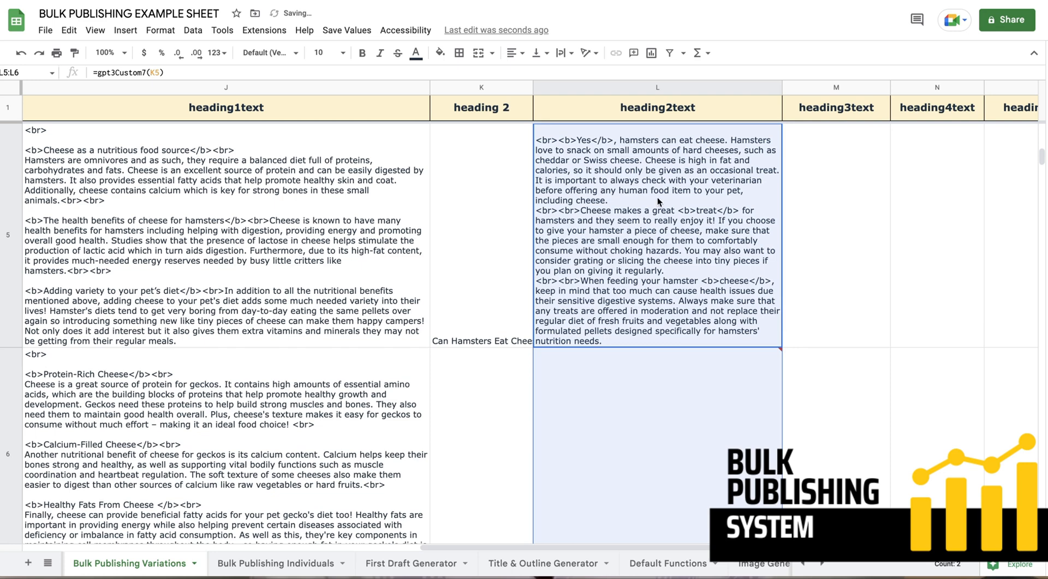
left_click(583, 142)
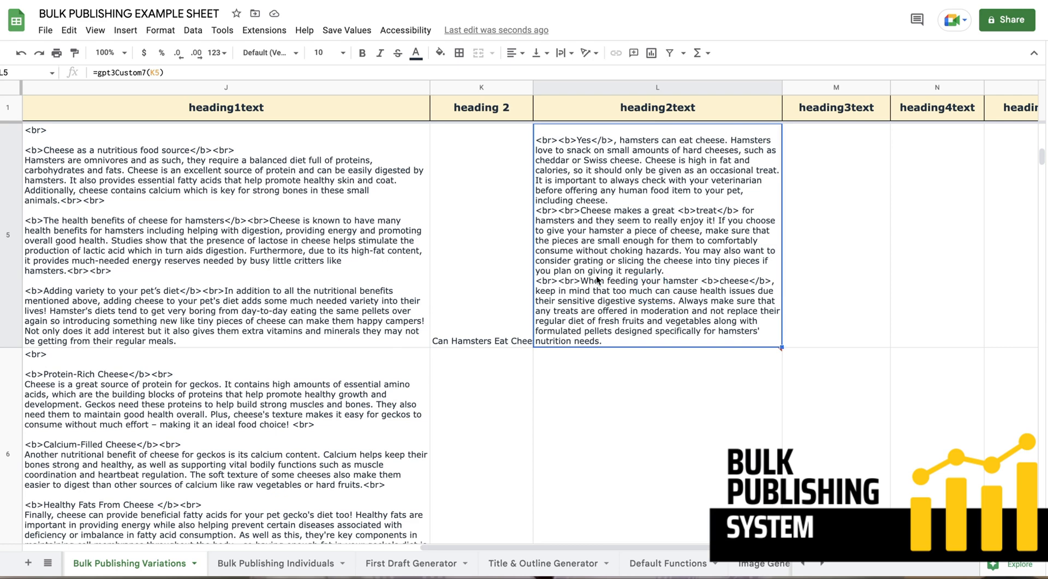
Step: Change the anchor formula in R3 to =A2 and fill it down the anchor column through row 38
scroll(598, 210, "up", 5)
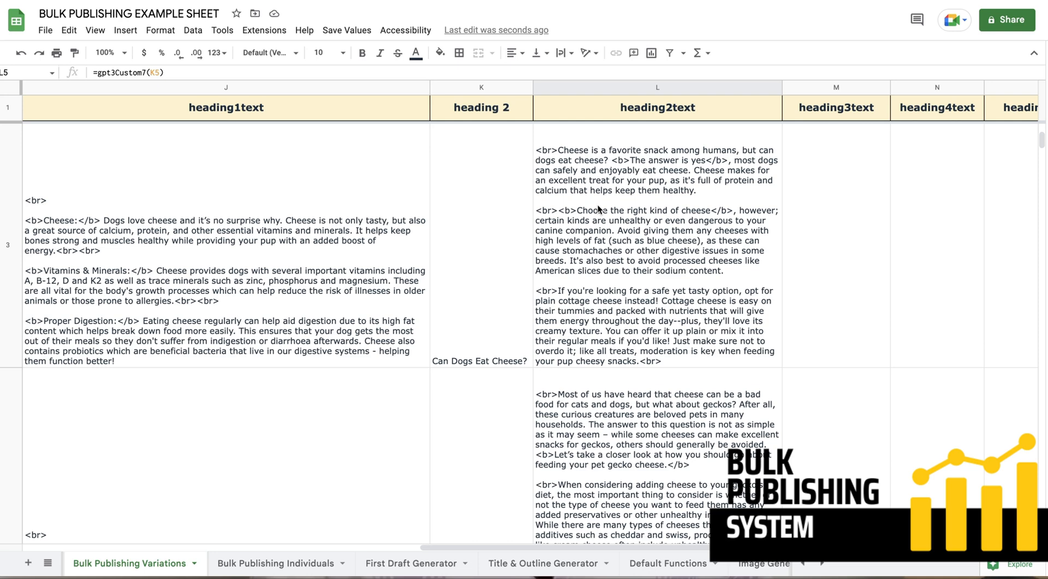
left_click(820, 223)
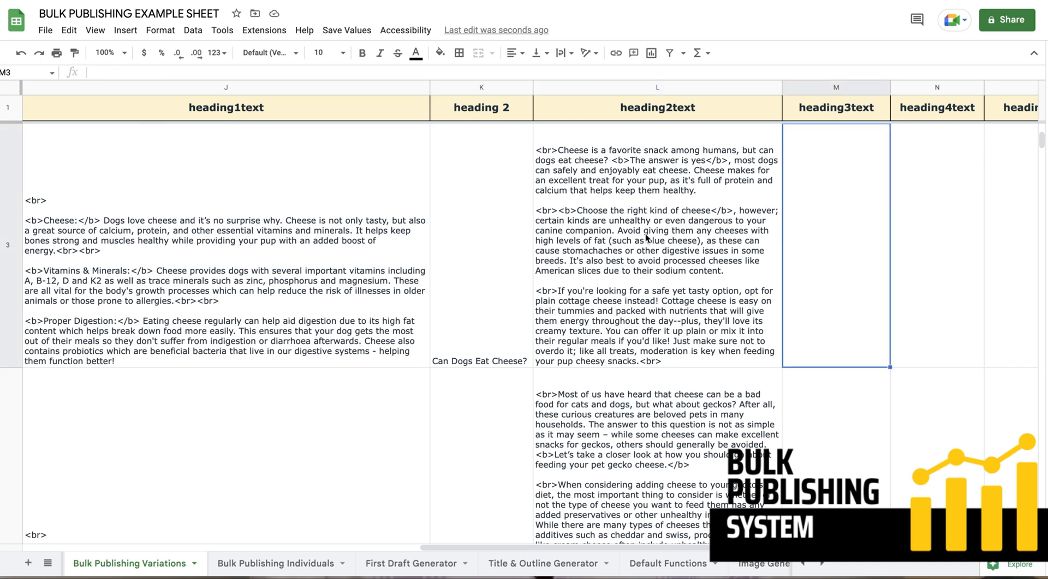
scroll(645, 234, "right", 5)
scroll(645, 233, "right", 2)
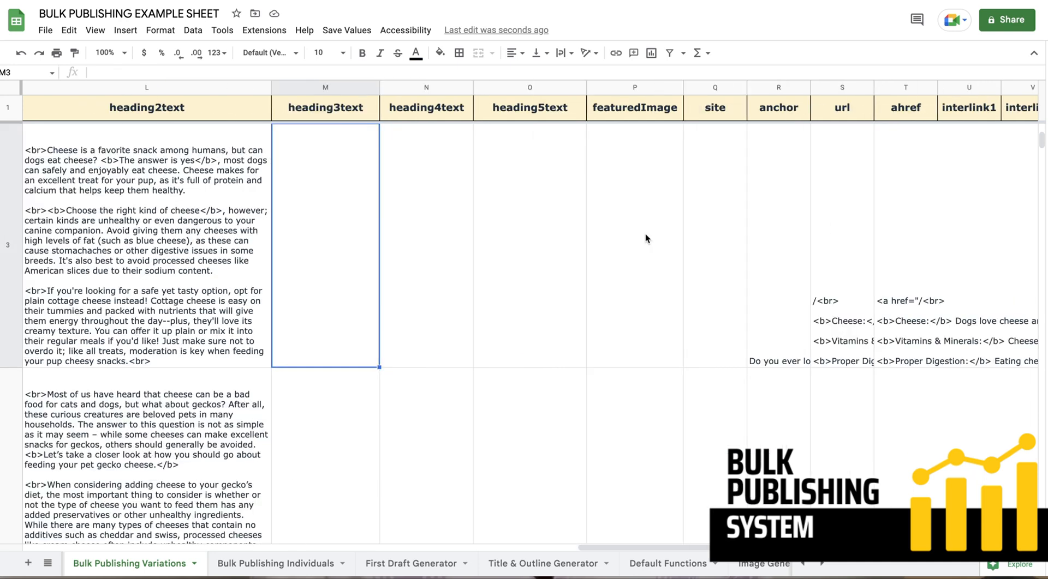
left_click(696, 249)
left_click(783, 227)
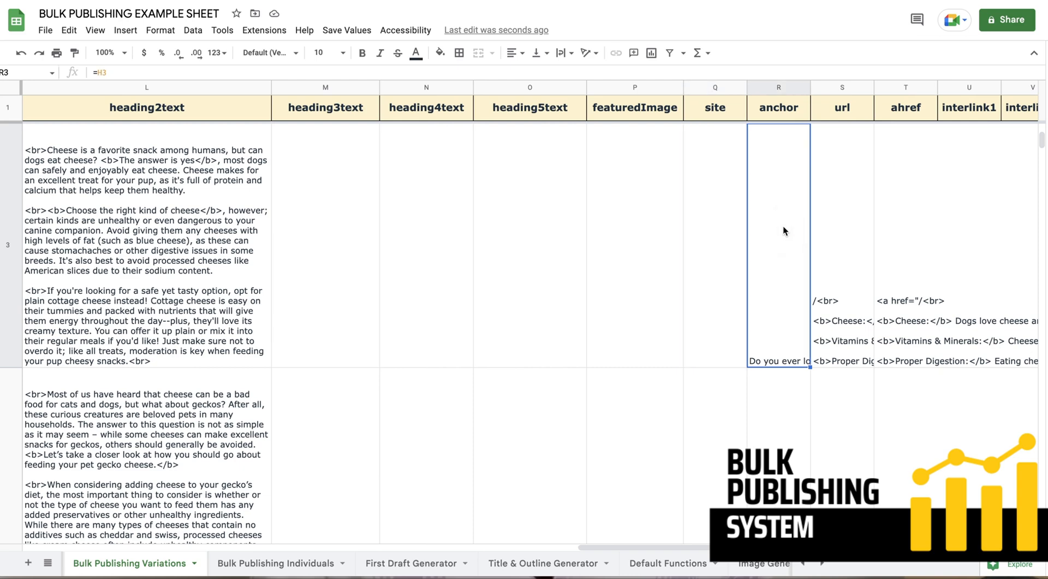
double_click(793, 292)
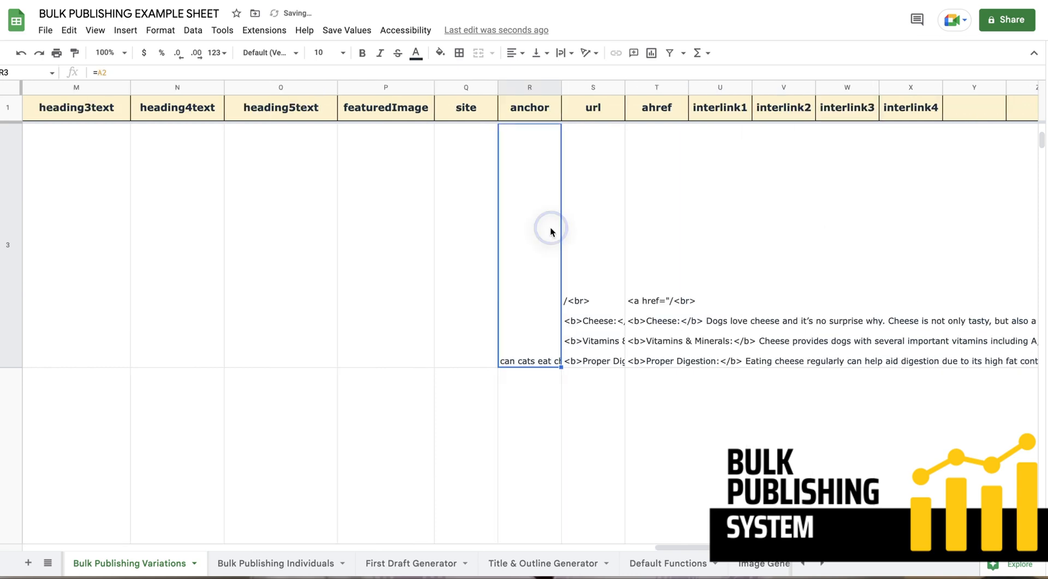
left_click_drag(560, 367, 546, 543)
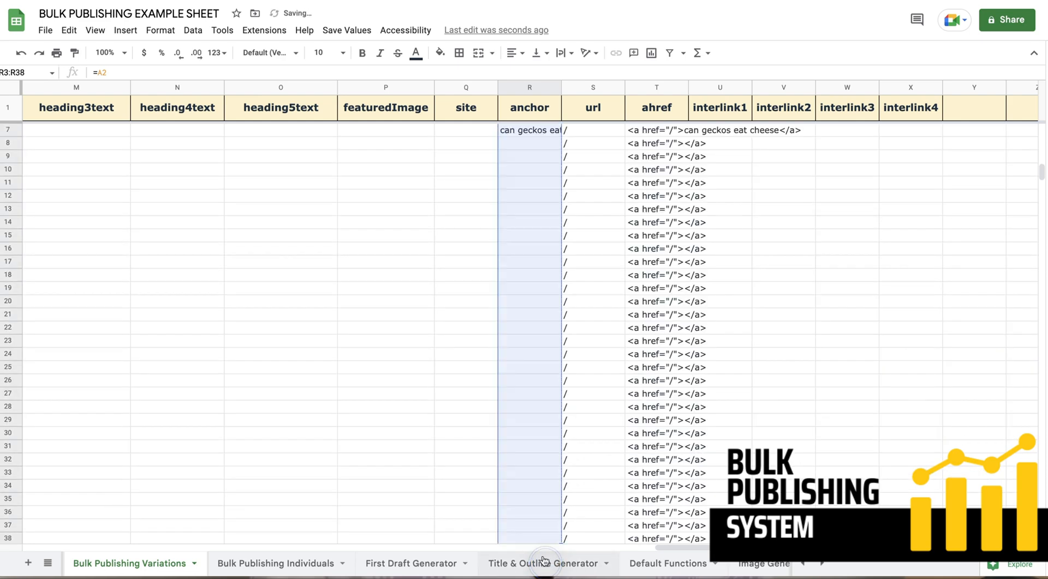
left_click(456, 227)
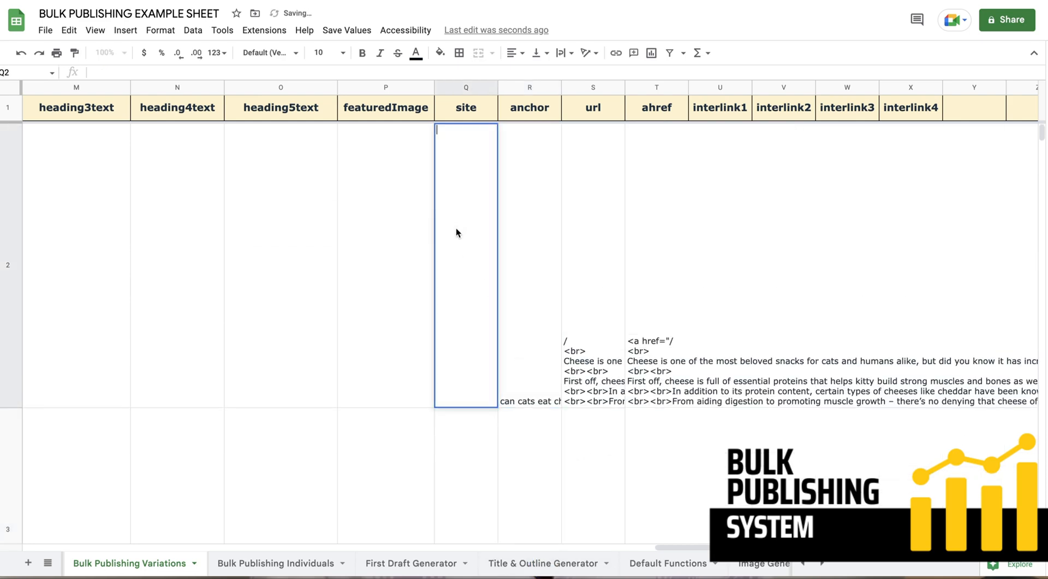
left_click(589, 249)
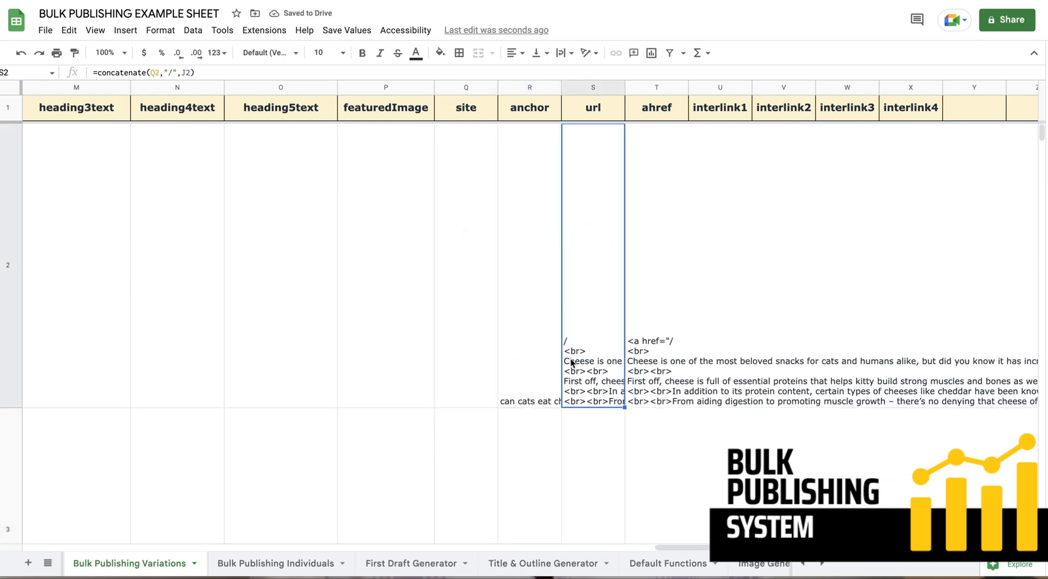
left_click(472, 341)
type("https")
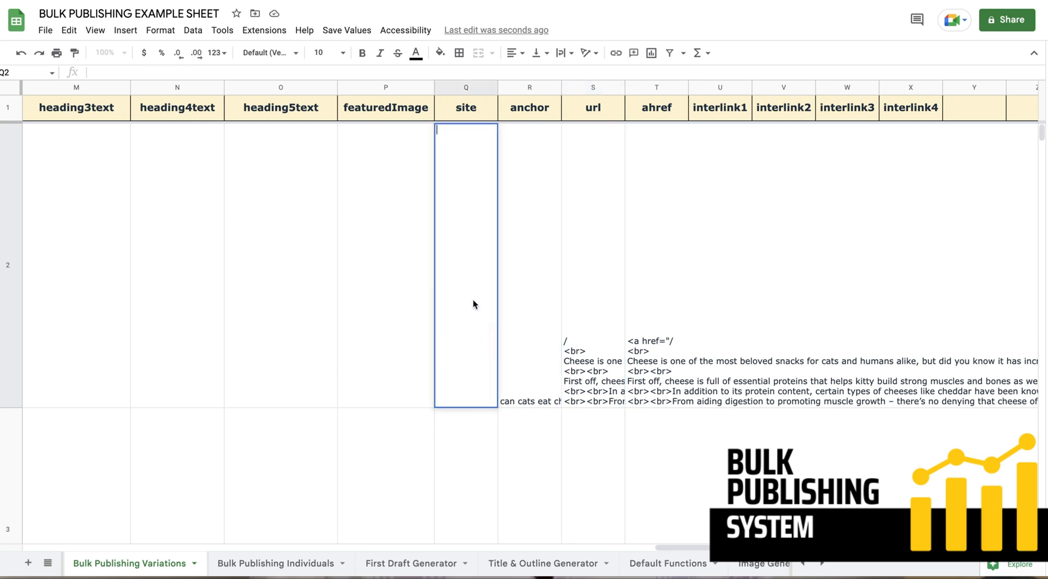
type("://ariellephoenix.")
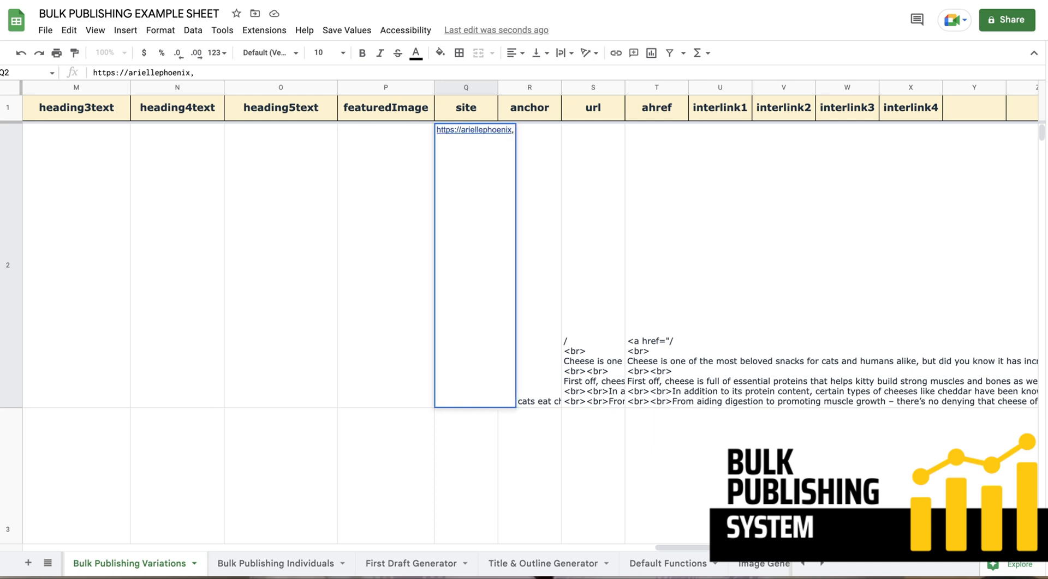
type("com/")
key("Return")
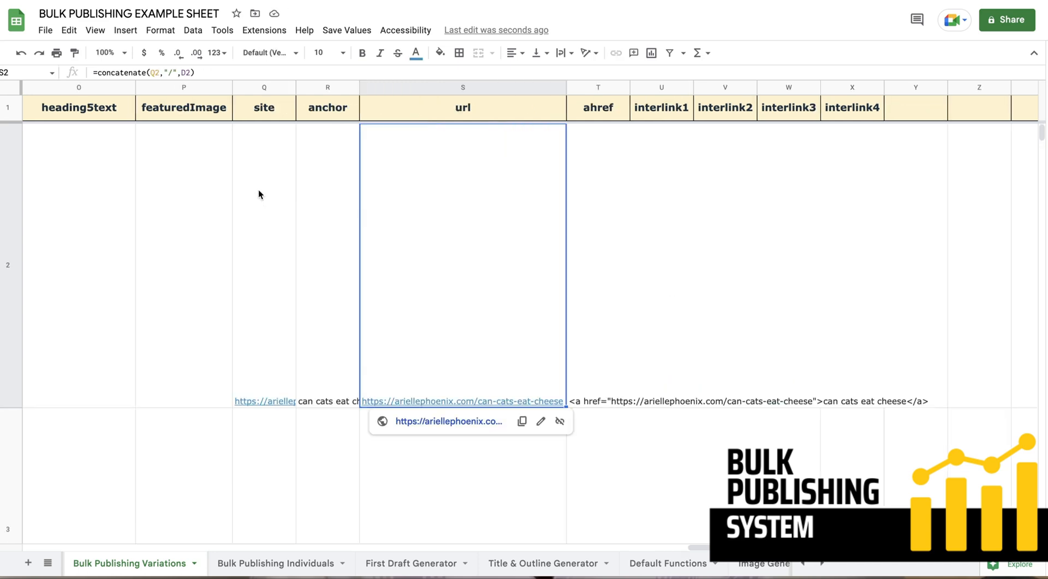
Step: Examine how row 2's site, anchor, url and ahref cells build the internal link, and look over the interlink columns
left_click(258, 190)
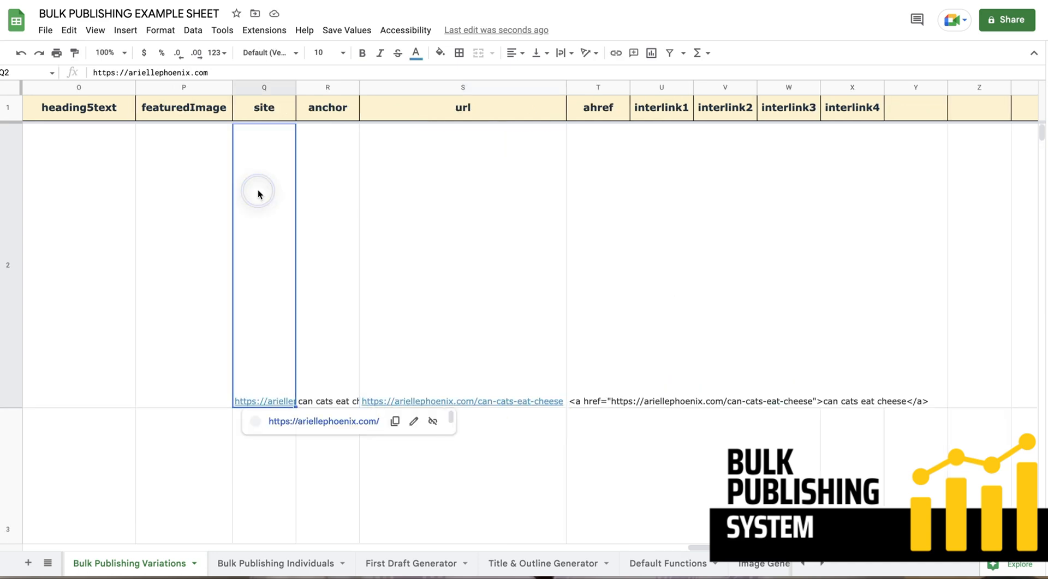
left_click(309, 193)
mouse_move(406, 203)
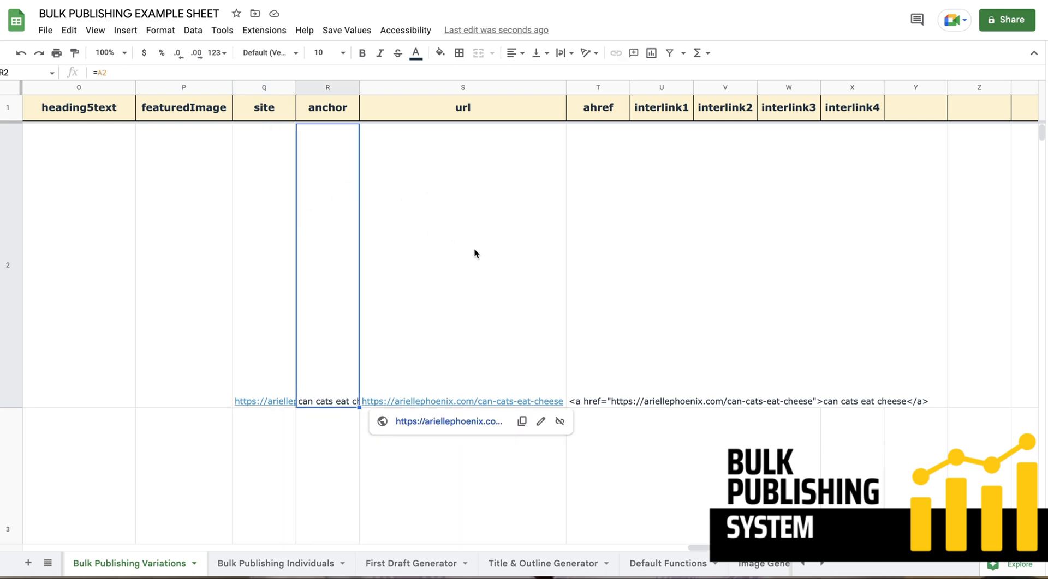
left_click(277, 220)
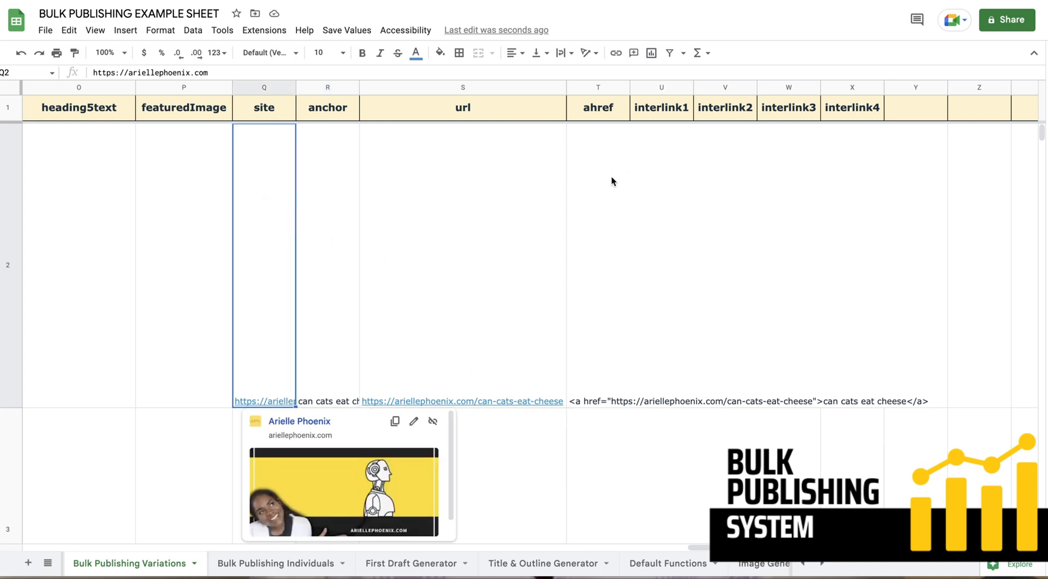
left_click(592, 183)
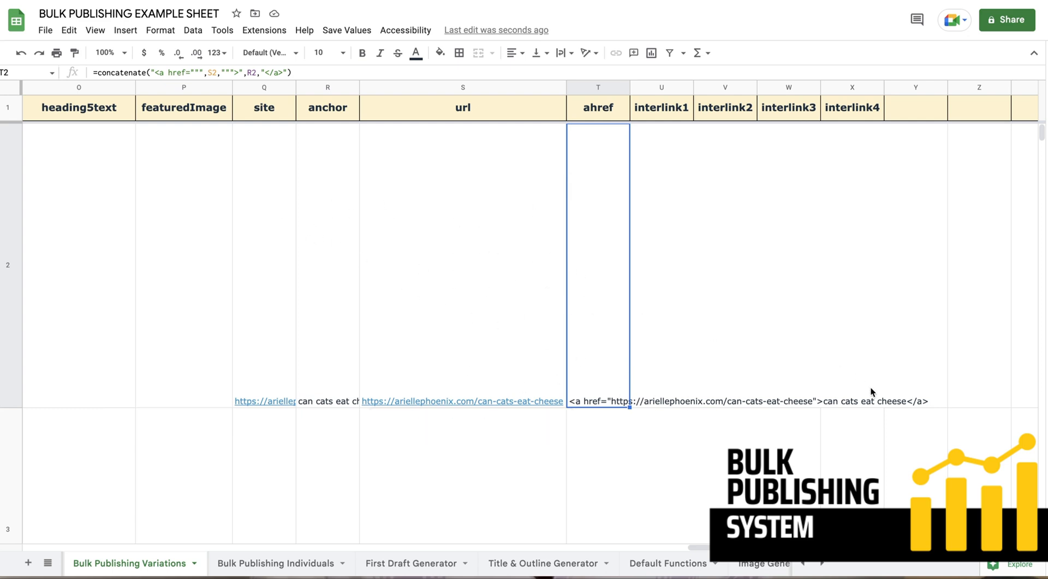
left_click(320, 289)
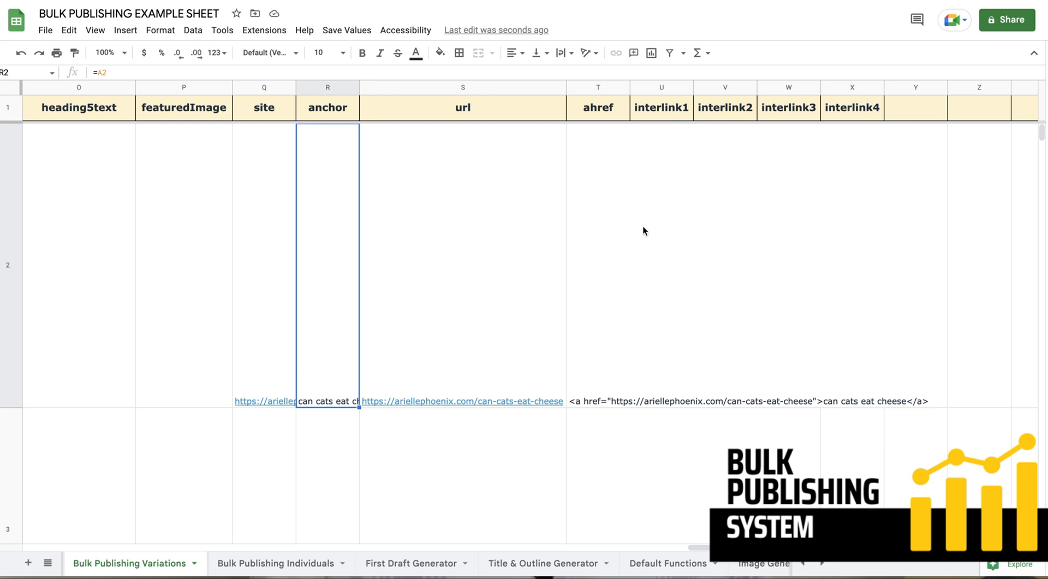
left_click(601, 256)
left_click(684, 266)
left_click(752, 267)
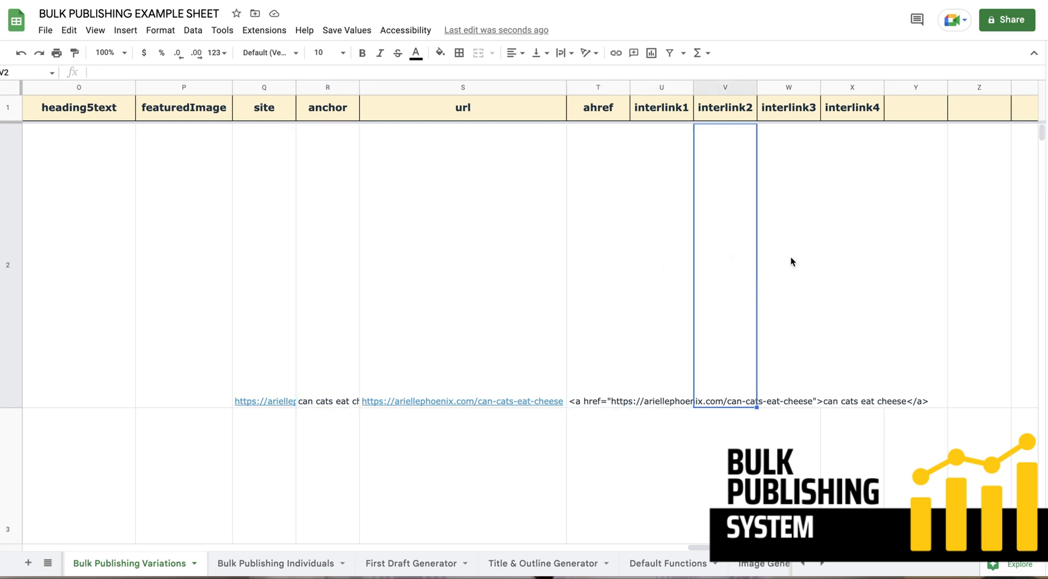
left_click(617, 229)
scroll(618, 229, "left", 10)
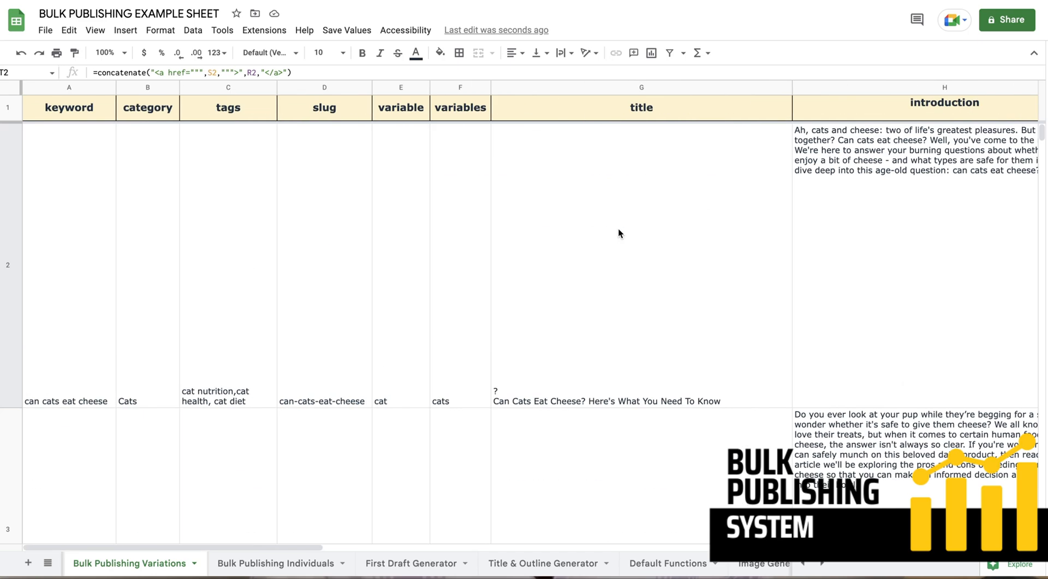